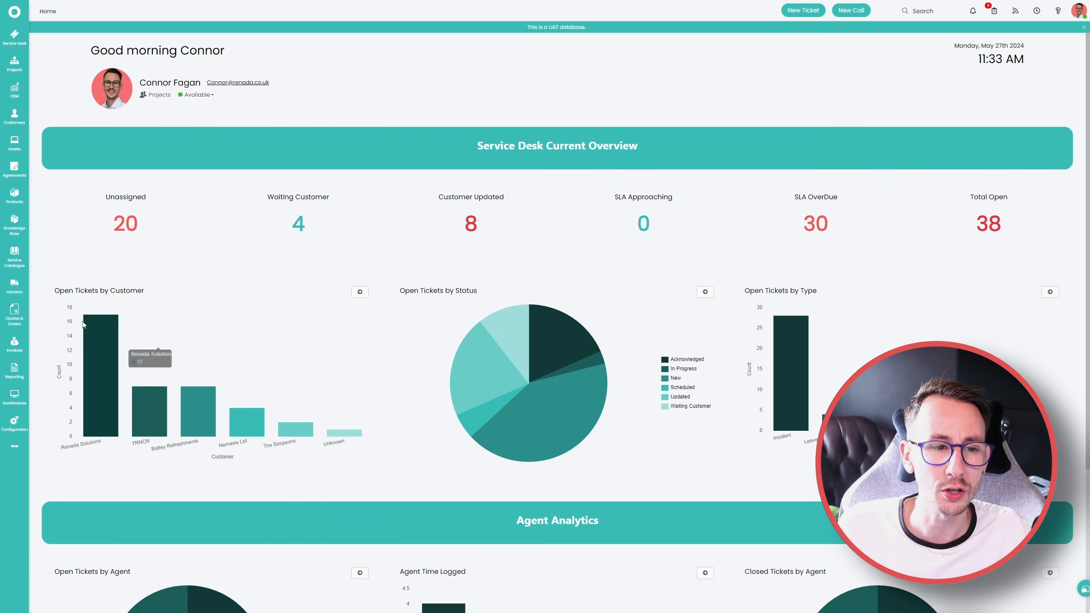
# Leave the new recurring invoice form and show the list of recurring invoices
pyautogui.click(15, 342)
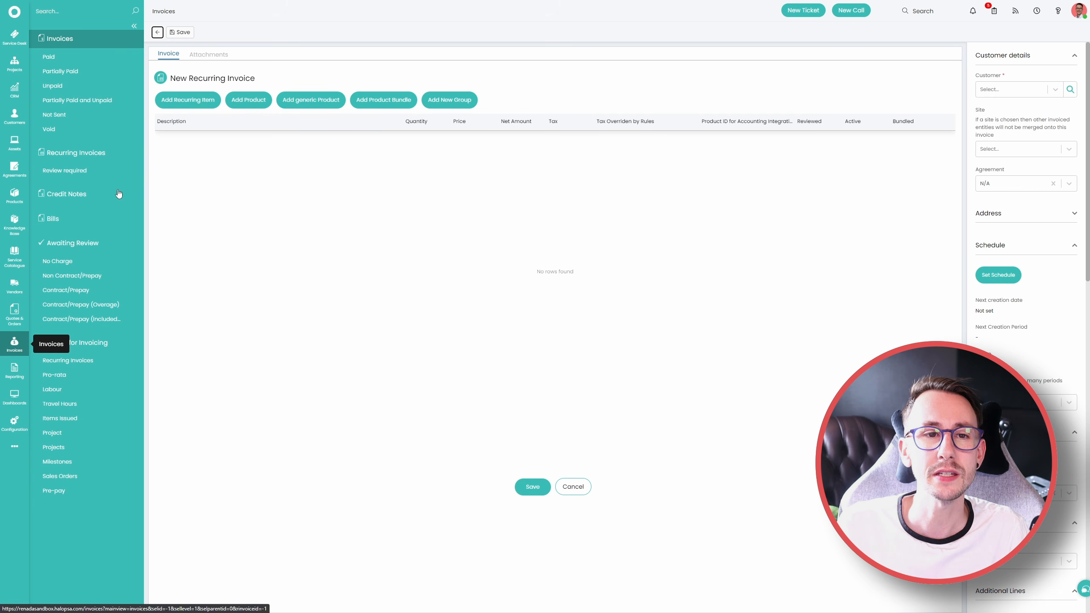
pyautogui.click(158, 32)
pyautogui.click(103, 152)
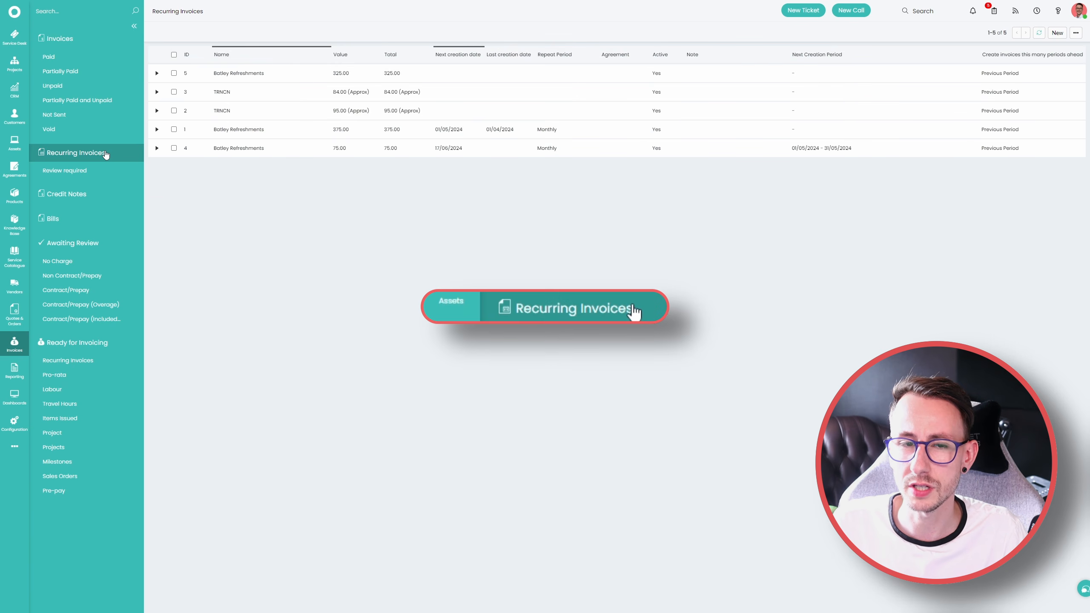
# Look up the recurring invoices held on the TRNCN customer record
pyautogui.click(15, 116)
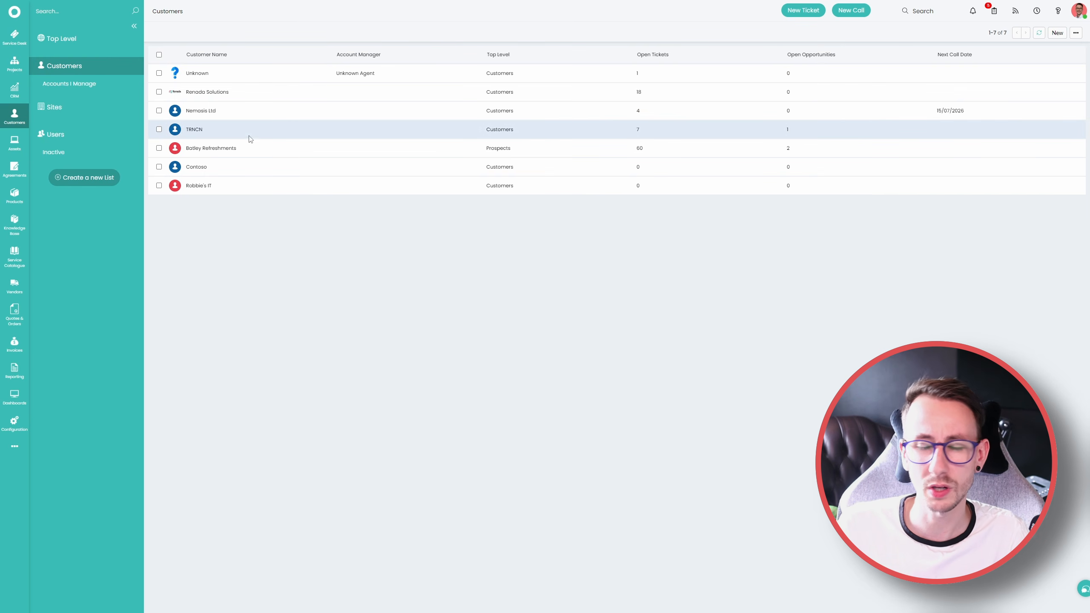
pyautogui.click(250, 137)
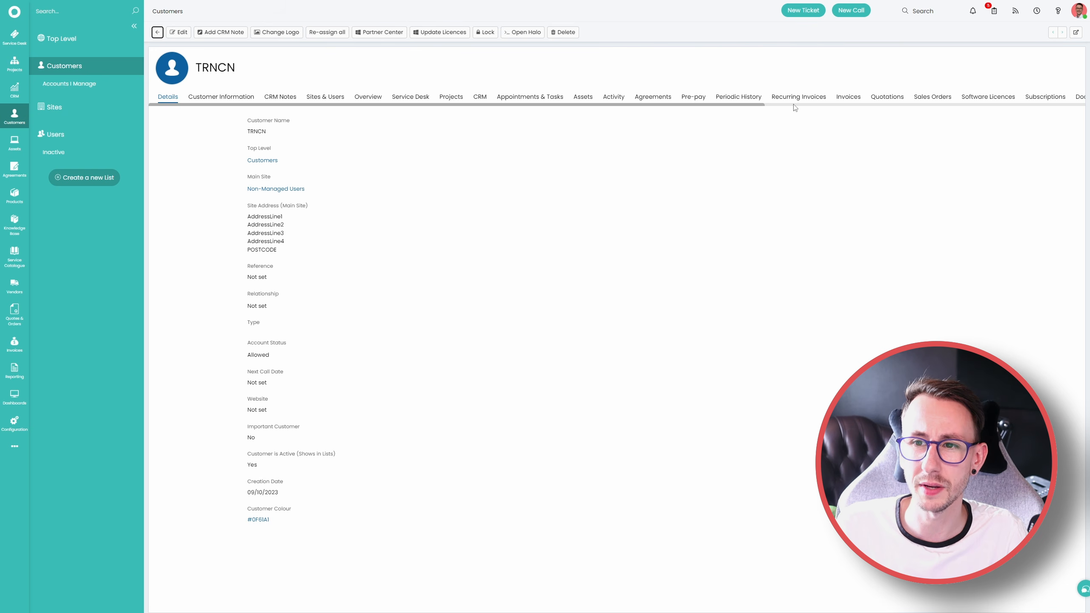
pyautogui.click(797, 98)
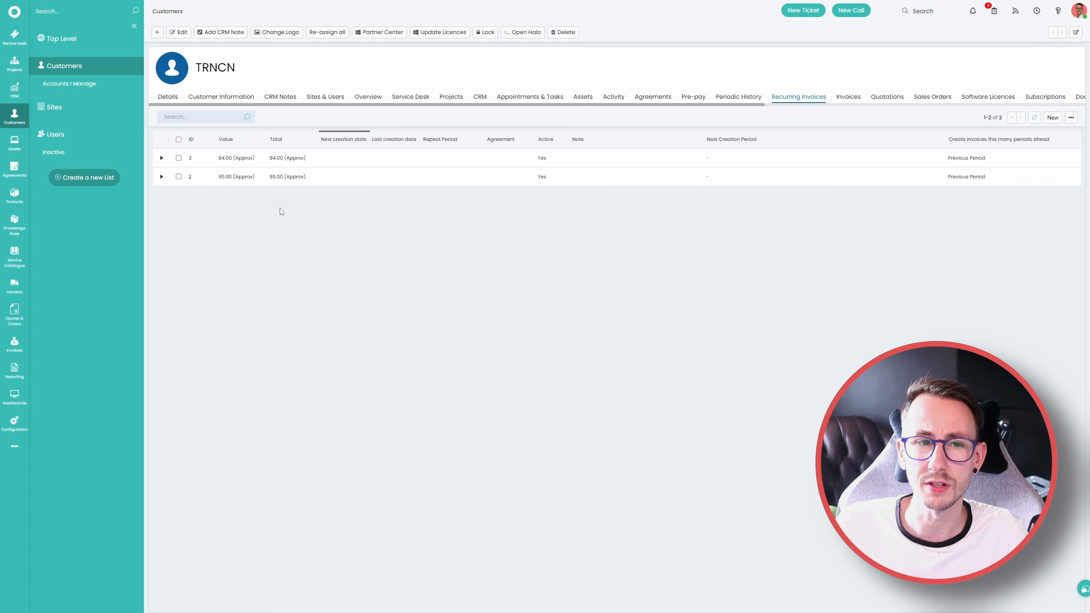
# Look up the recurring invoices attached to the Robbie's IT customer agreement
pyautogui.click(22, 174)
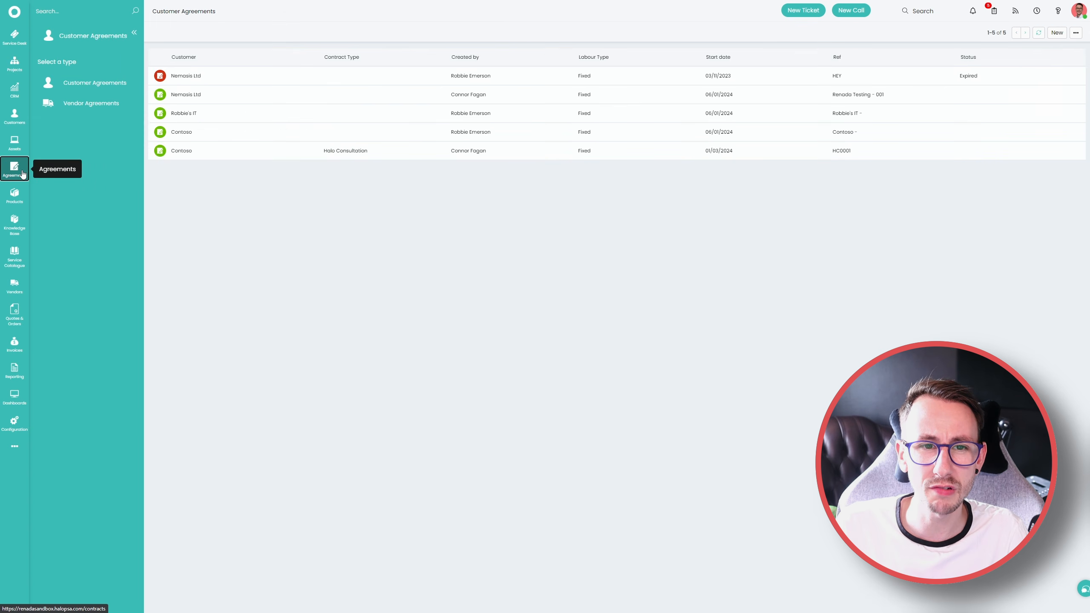
pyautogui.click(288, 112)
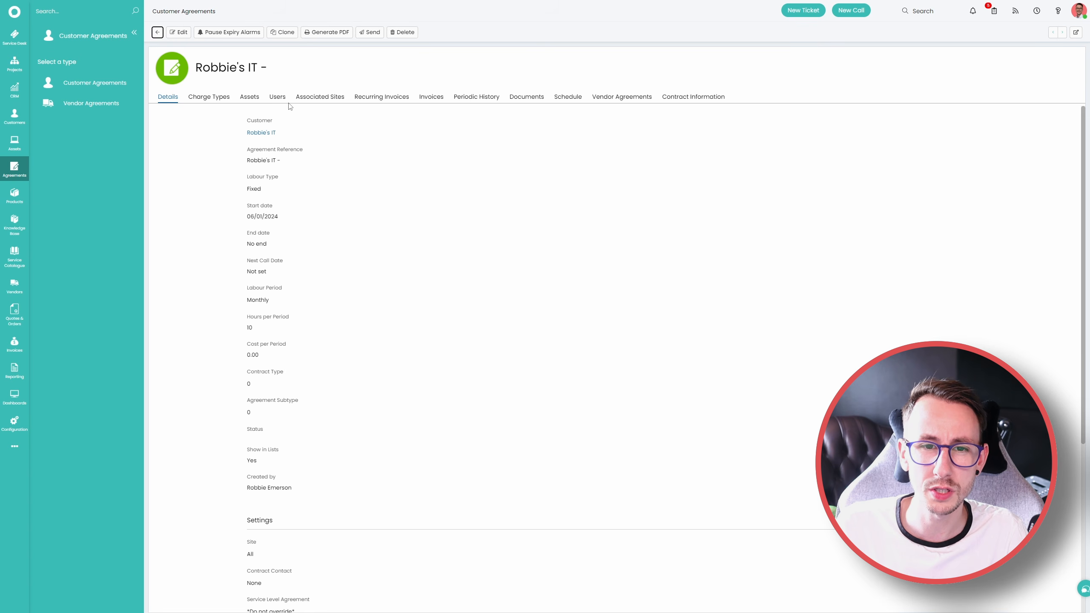
pyautogui.click(383, 103)
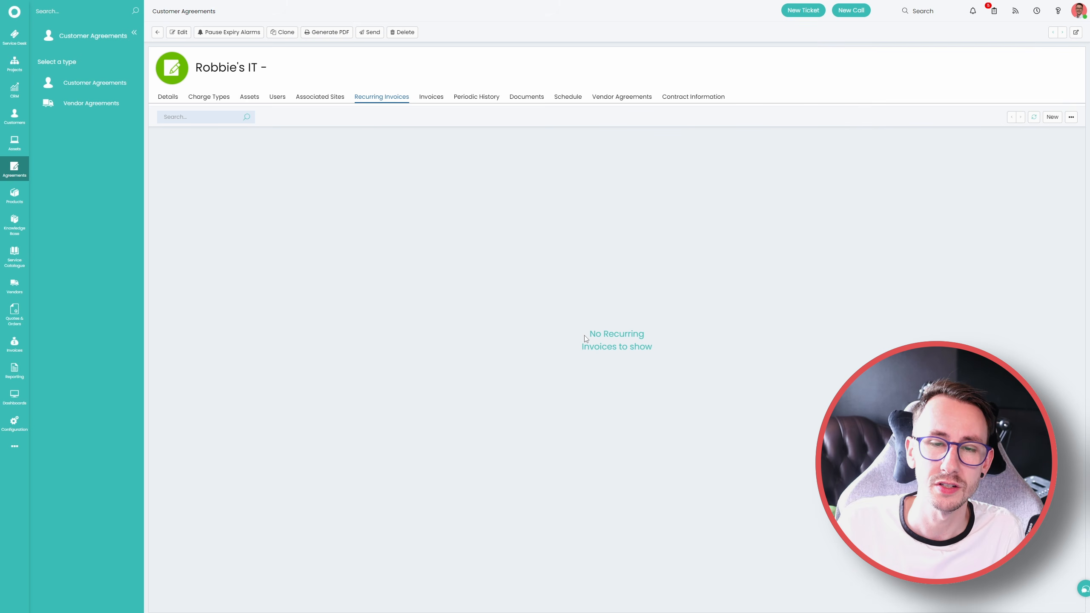
# Start a new recurring invoice from the recurring invoices list
pyautogui.click(15, 344)
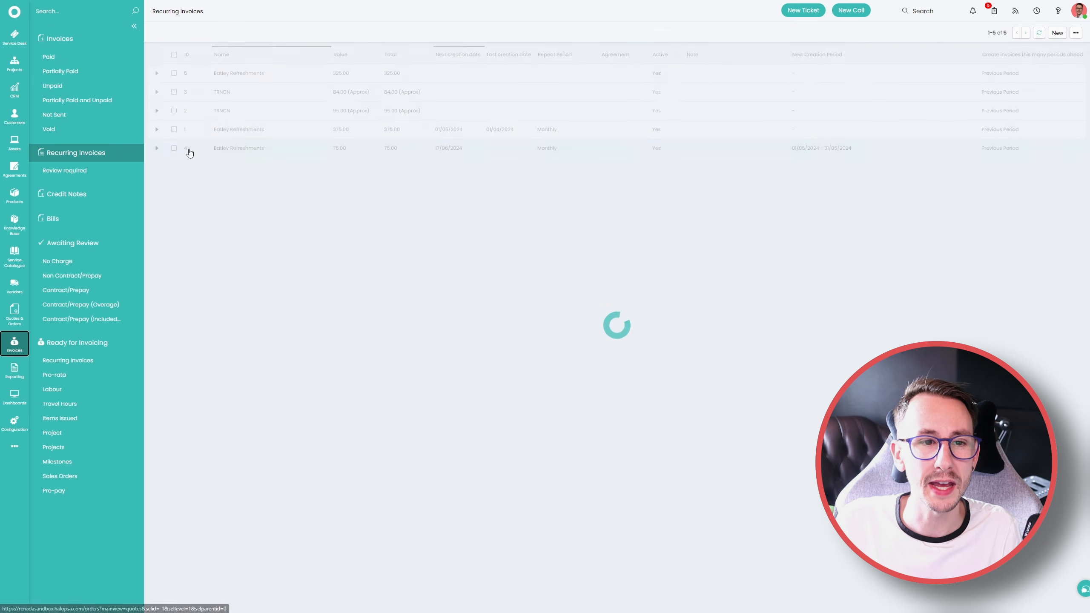
pyautogui.click(1057, 32)
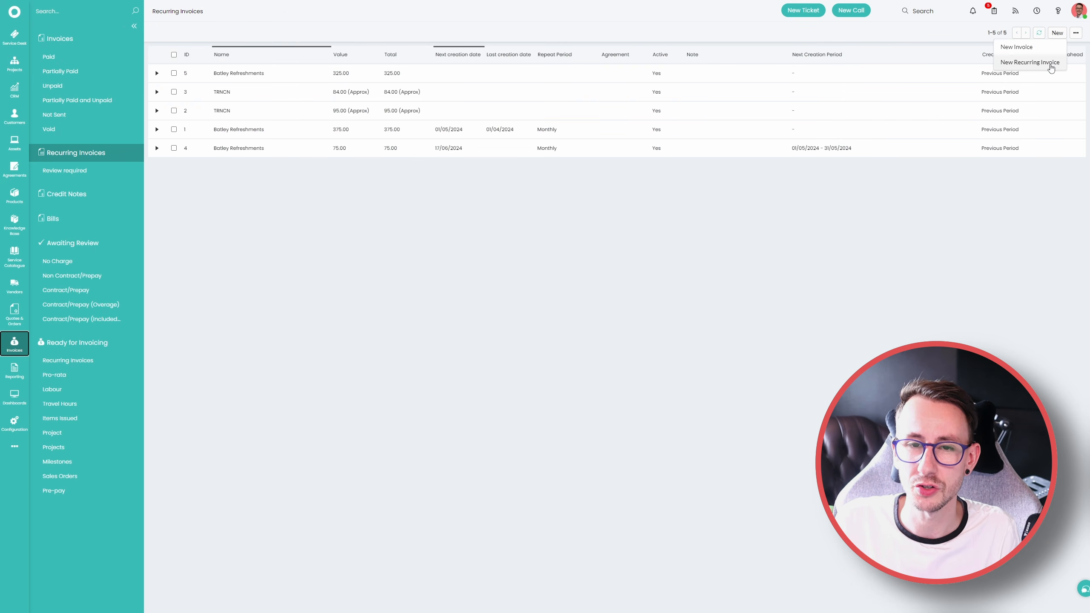
pyautogui.click(1050, 64)
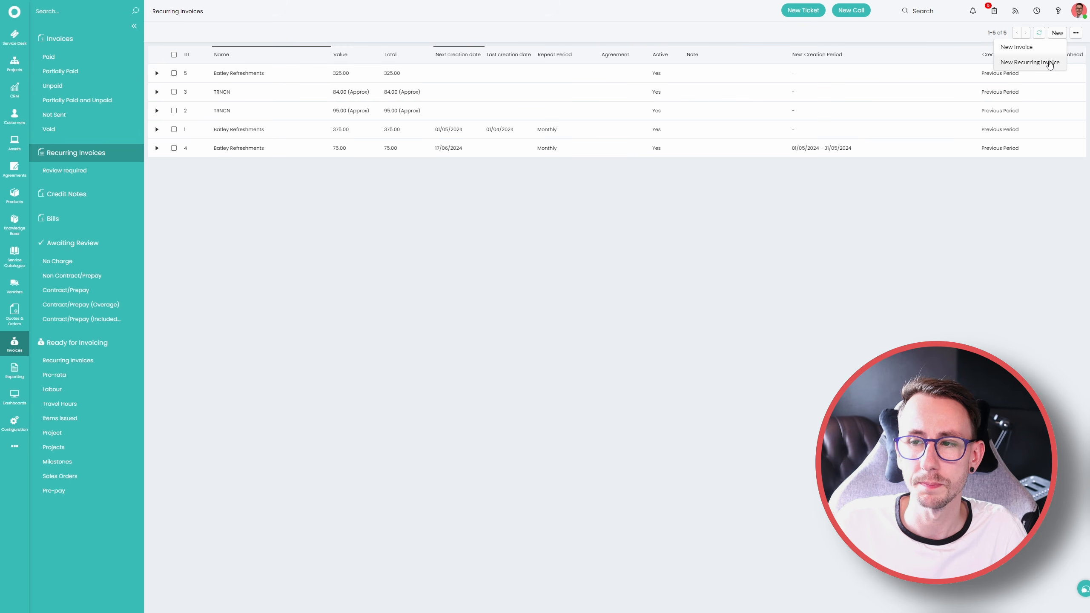
pyautogui.click(1049, 63)
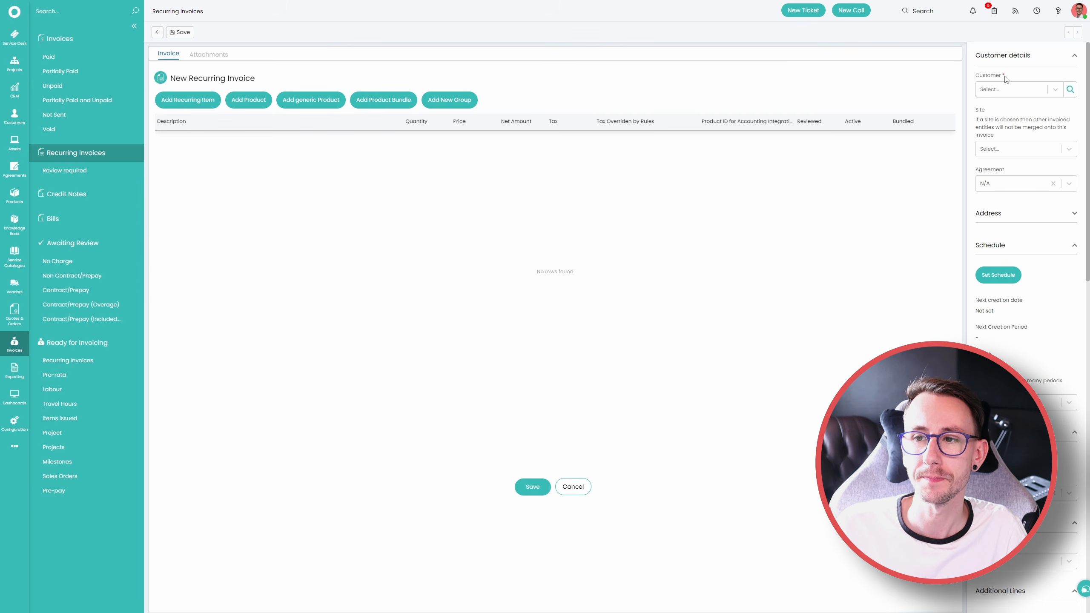
# Assign the recurring invoice to the customer Batley Refreshments and set its site to *All*
pyautogui.click(1006, 89)
pyautogui.click(1017, 116)
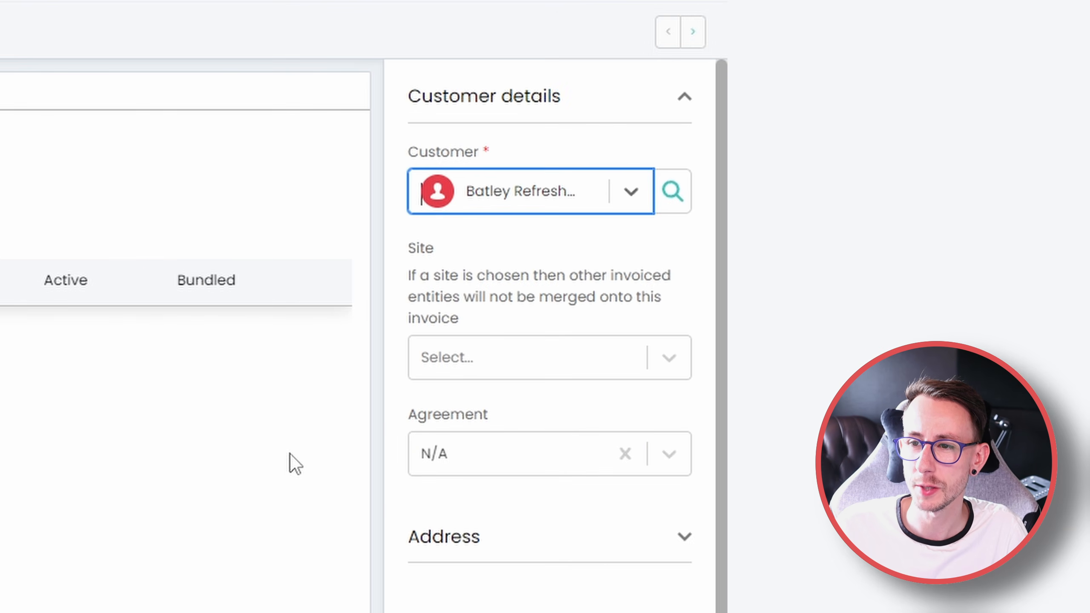
pyautogui.click(290, 454)
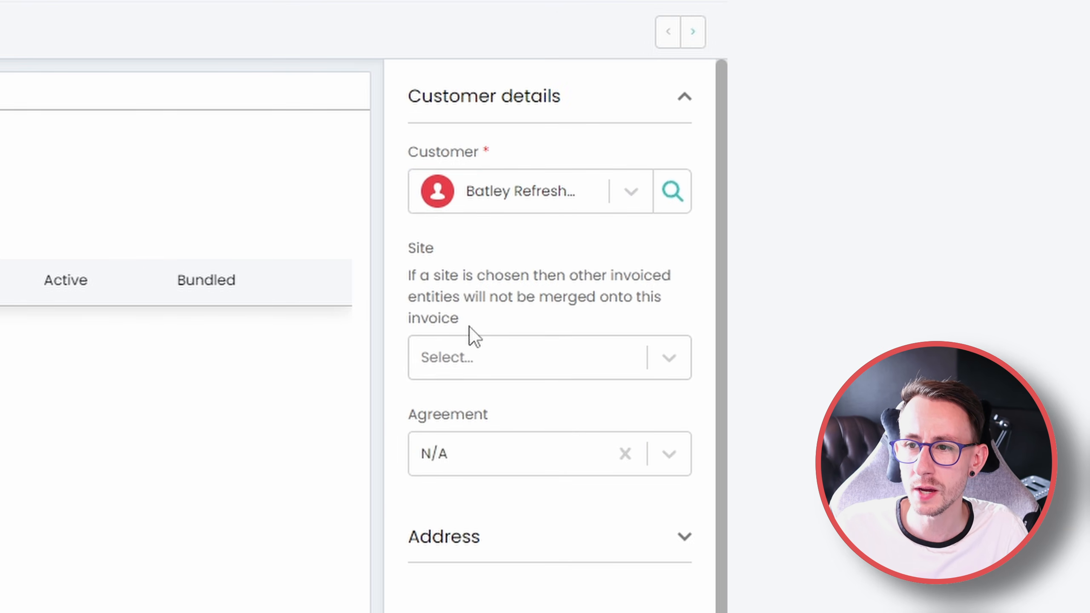
pyautogui.moveTo(469, 326); pyautogui.dragTo(407, 283)
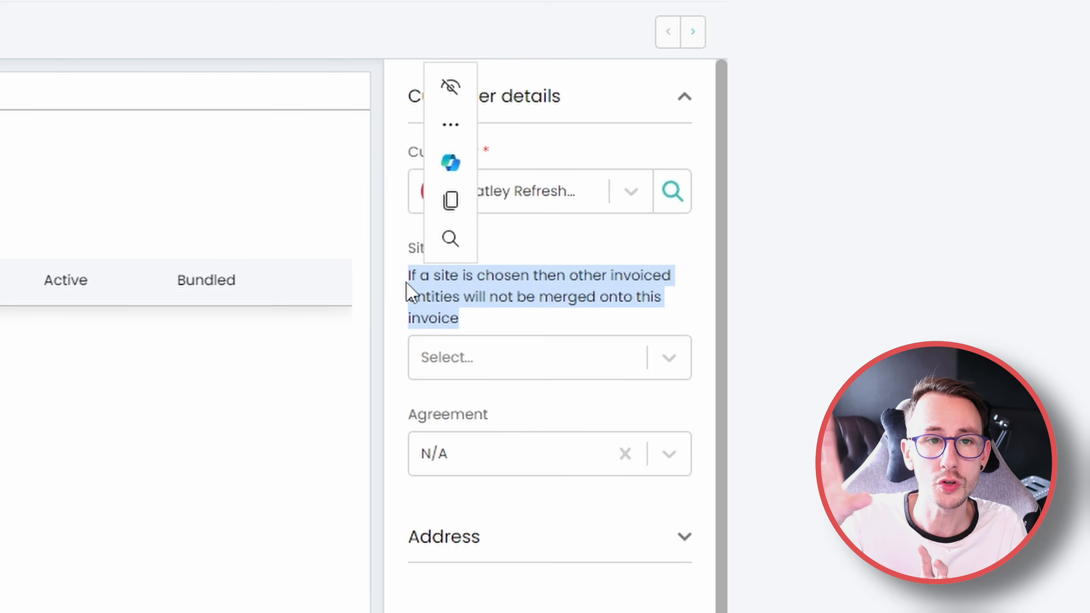
pyautogui.click(406, 284)
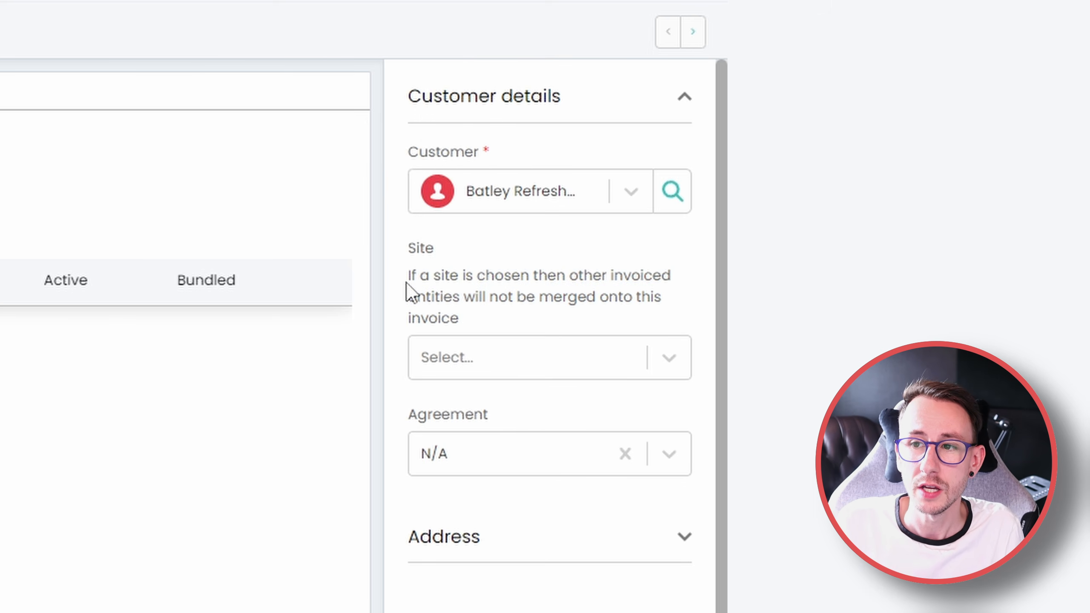
pyautogui.click(475, 358)
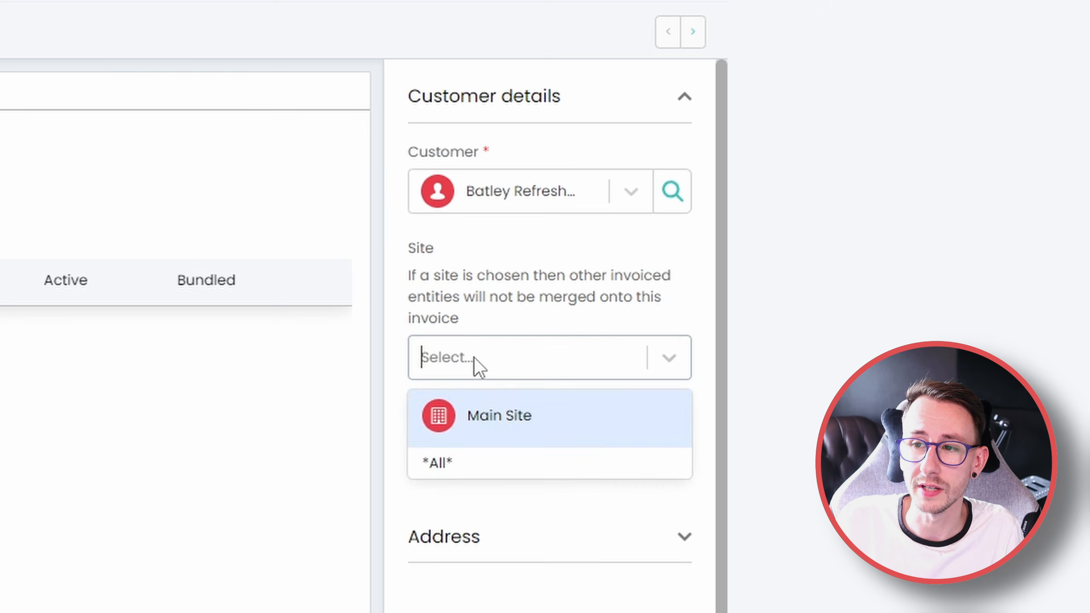
pyautogui.click(542, 462)
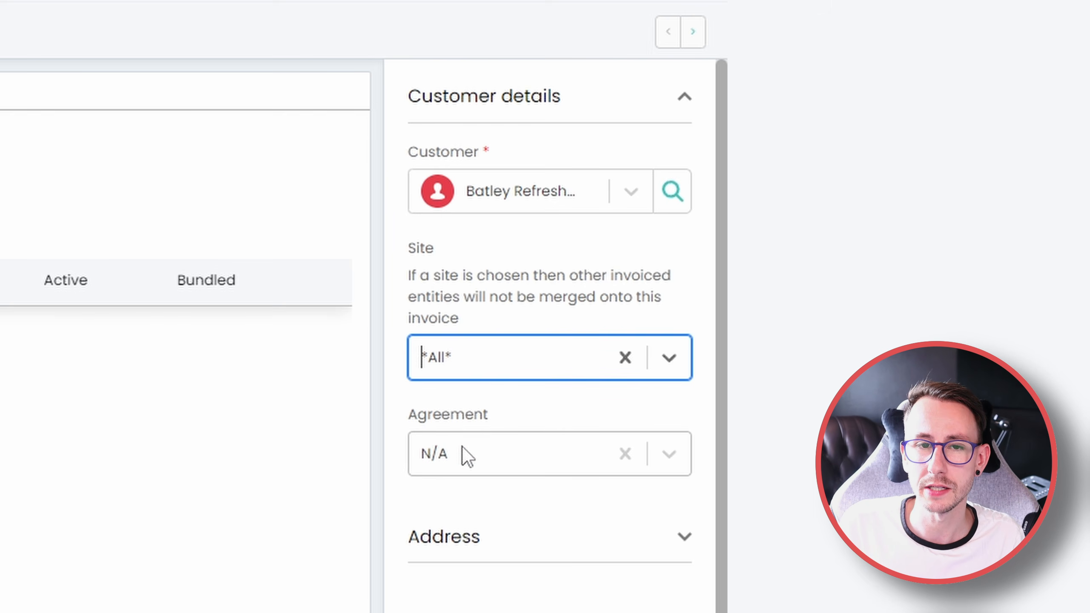
# Open the recurring invoice's schedule settings and set the start date to 01/06/2024
pyautogui.click(467, 542)
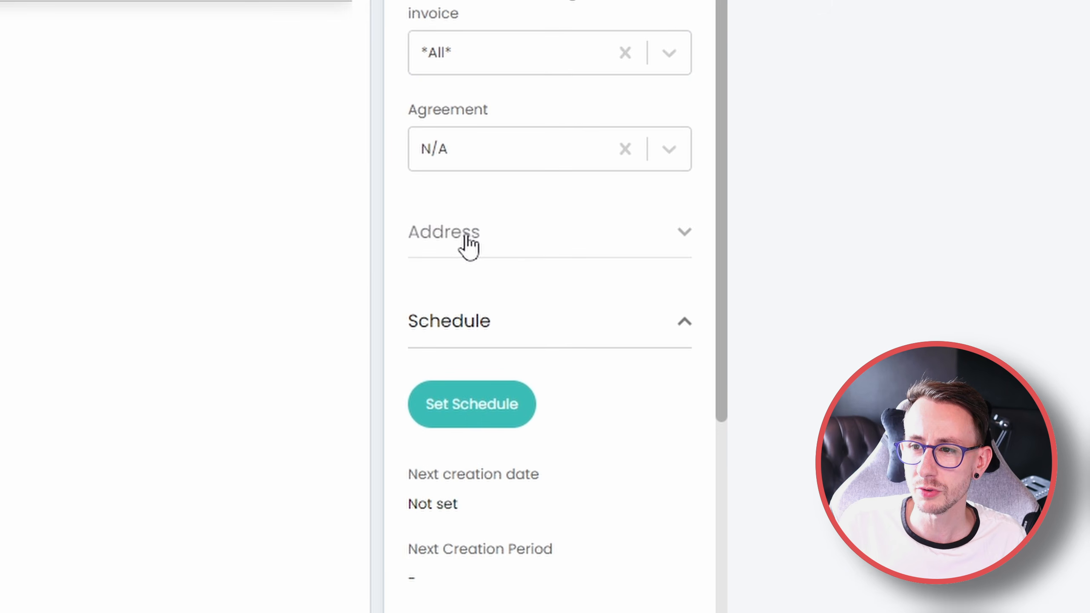
pyautogui.scroll(-5, 487, 579)
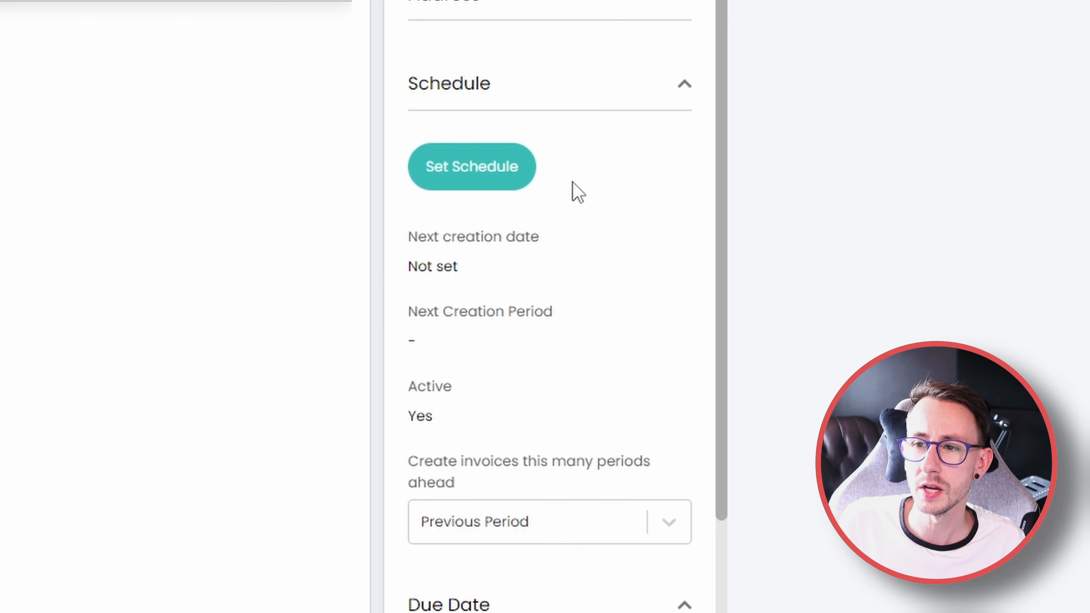
pyautogui.click(479, 170)
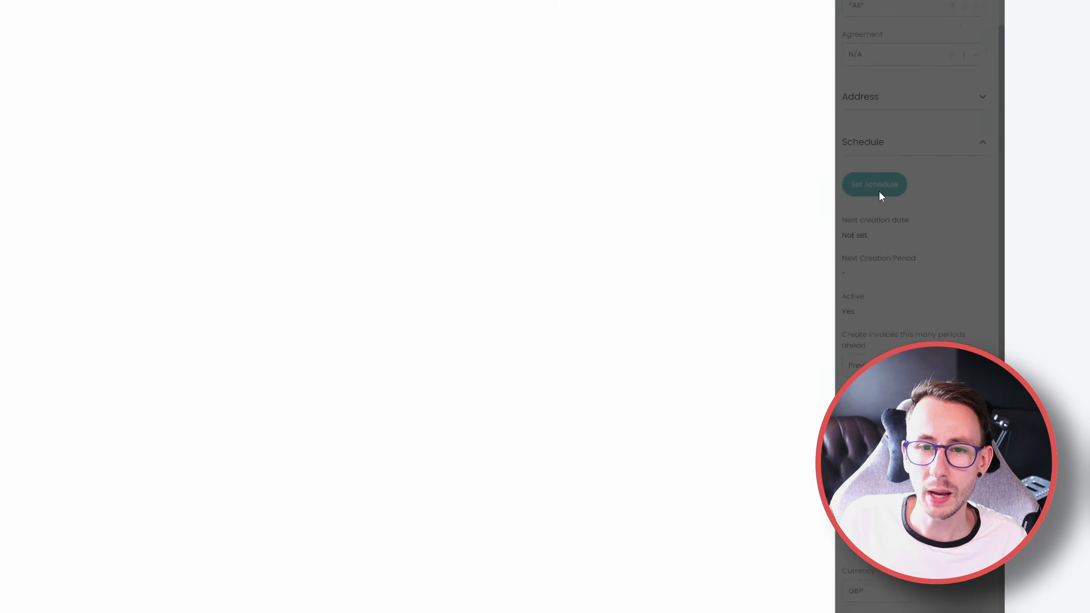
pyautogui.click(490, 184)
pyautogui.click(241, 323)
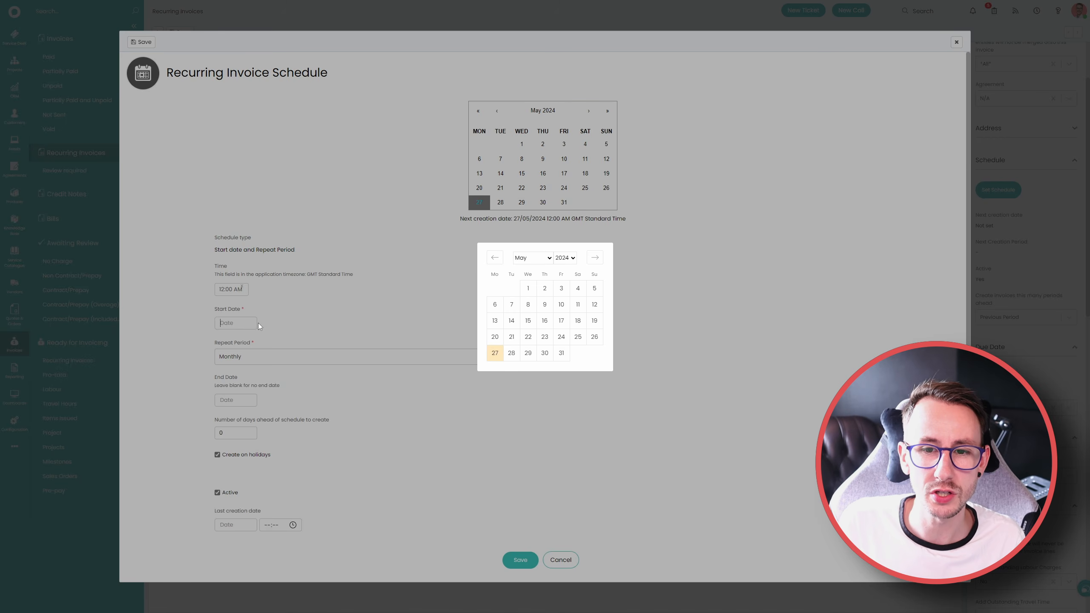
pyautogui.click(595, 257)
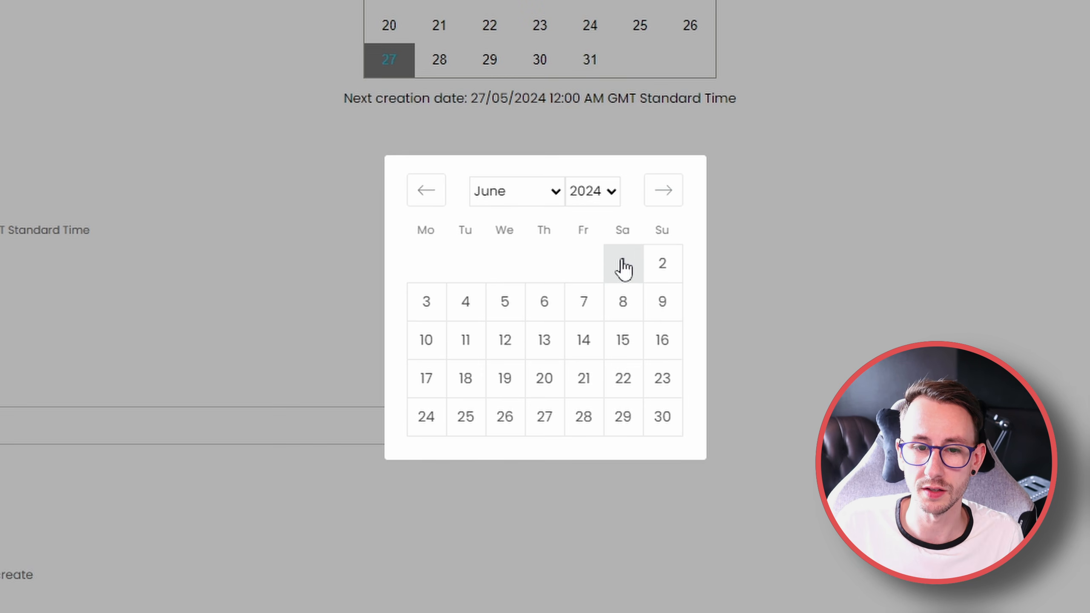
pyautogui.click(622, 264)
pyautogui.moveTo(425, 291); pyautogui.dragTo(534, 290)
pyautogui.click(1043, 257)
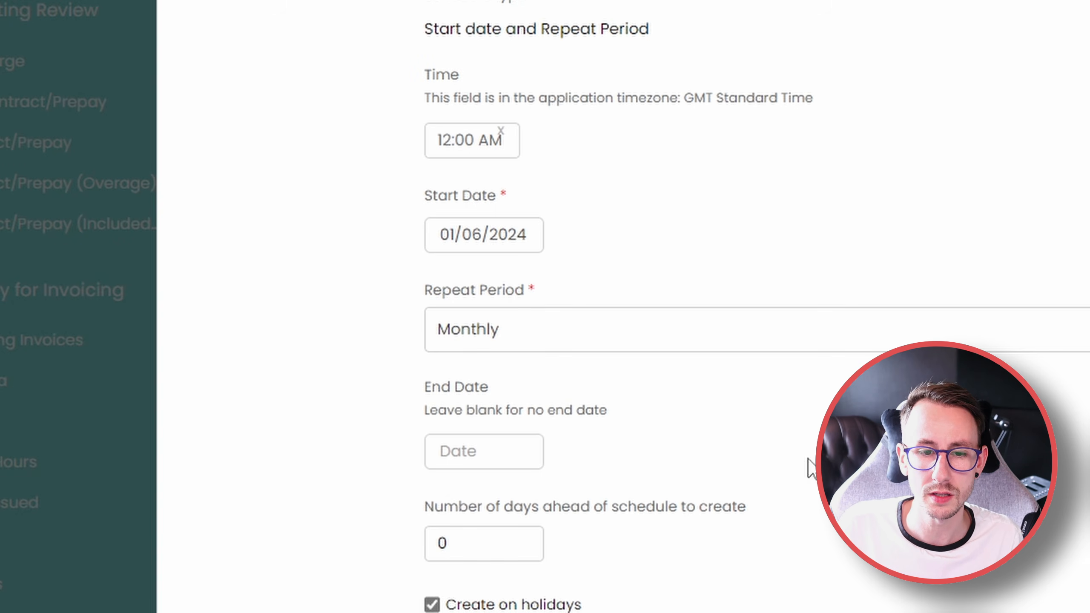
# Try an end date of 31/07/2024 on the invoice schedule and clear it again
pyautogui.scroll(-5, 487, 446)
pyautogui.moveTo(417, 211); pyautogui.dragTo(625, 213)
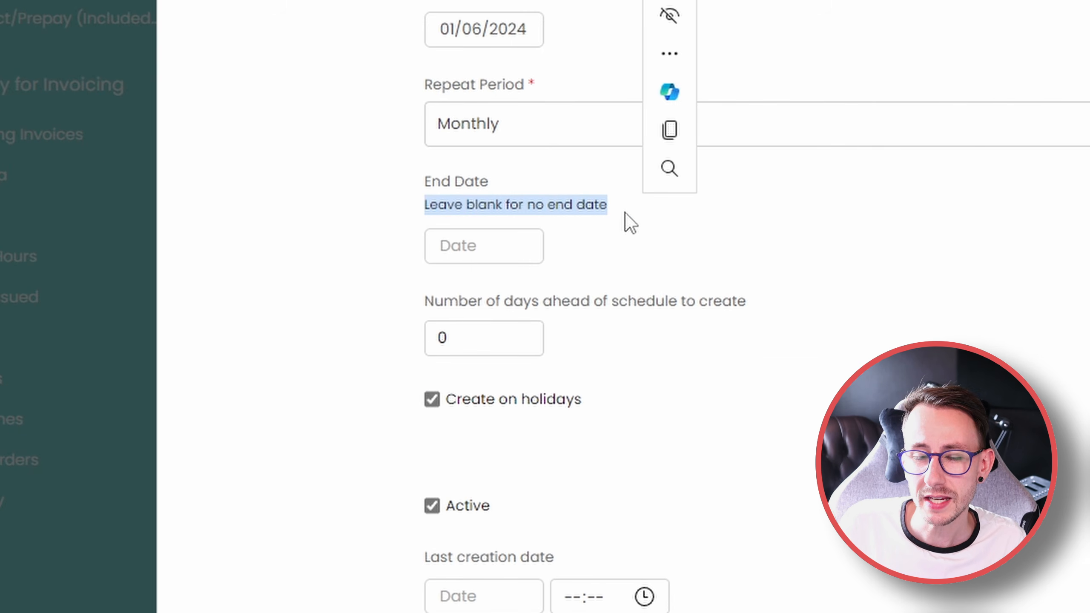
pyautogui.click(625, 213)
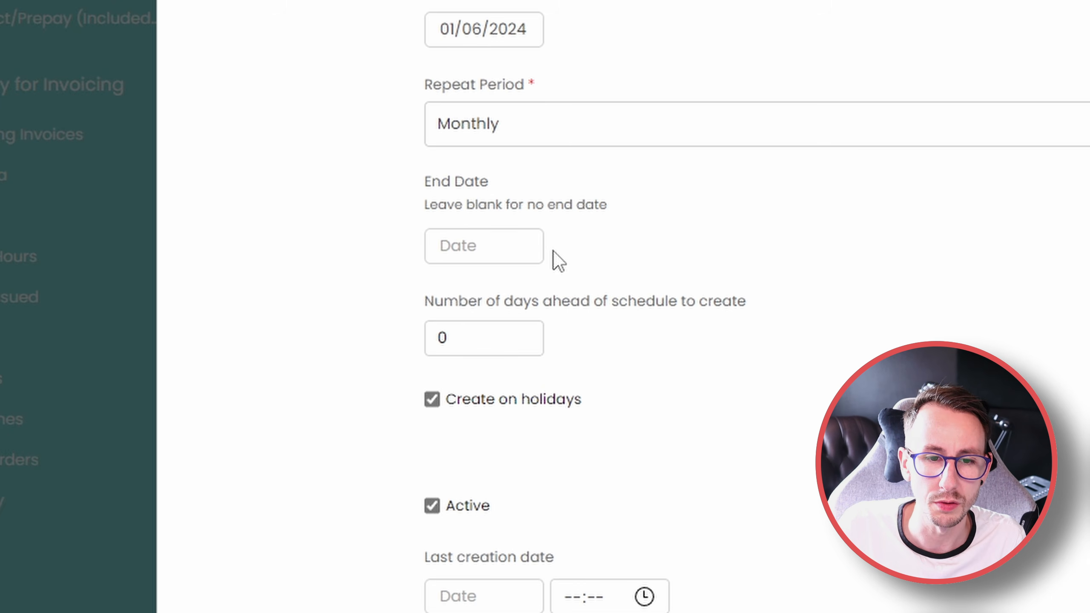
pyautogui.click(489, 243)
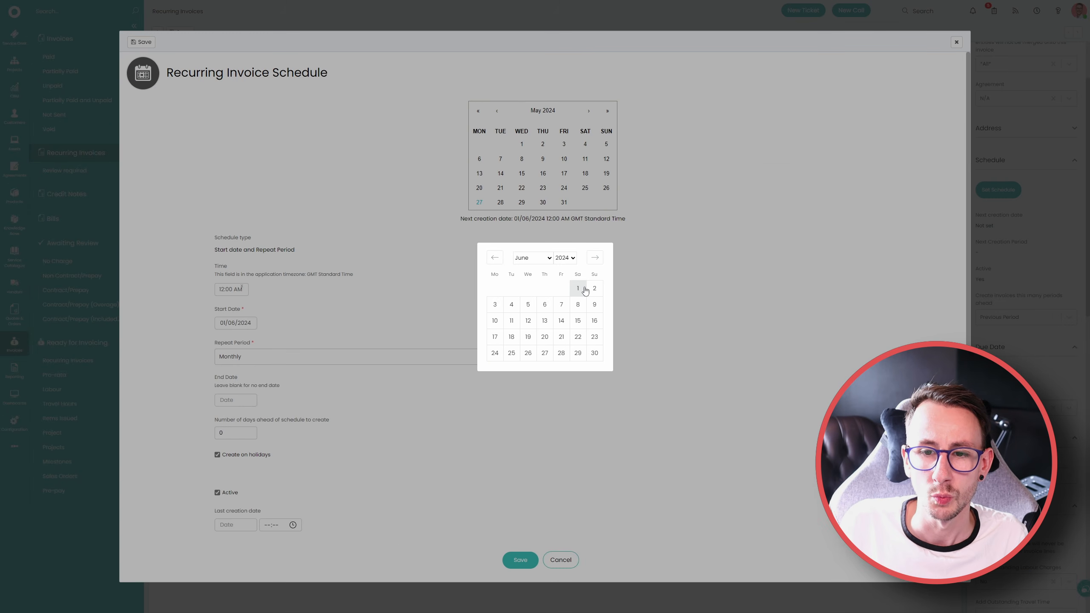
pyautogui.click(596, 258)
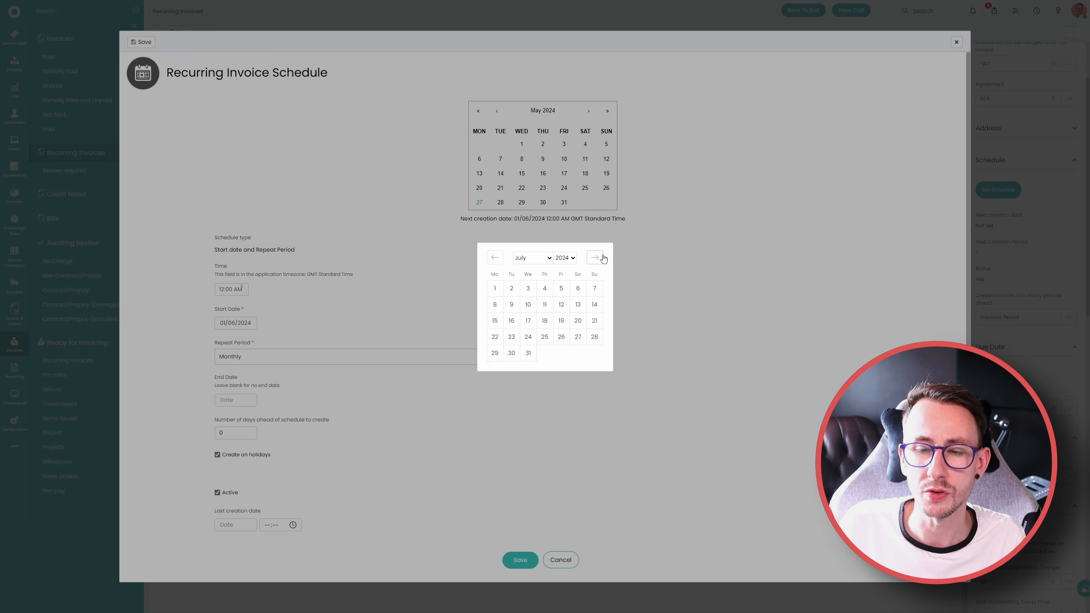
pyautogui.click(528, 353)
pyautogui.click(512, 427)
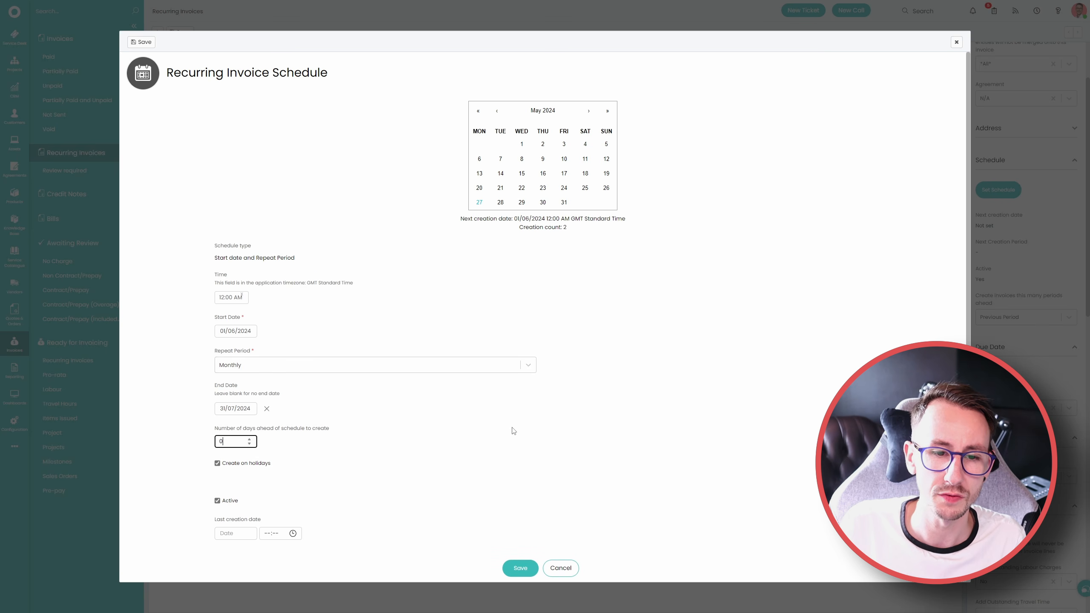
pyautogui.click(267, 409)
# Set the number of days ahead of schedule to create to 5 and save the schedule
pyautogui.moveTo(232, 433); pyautogui.dragTo(187, 421)
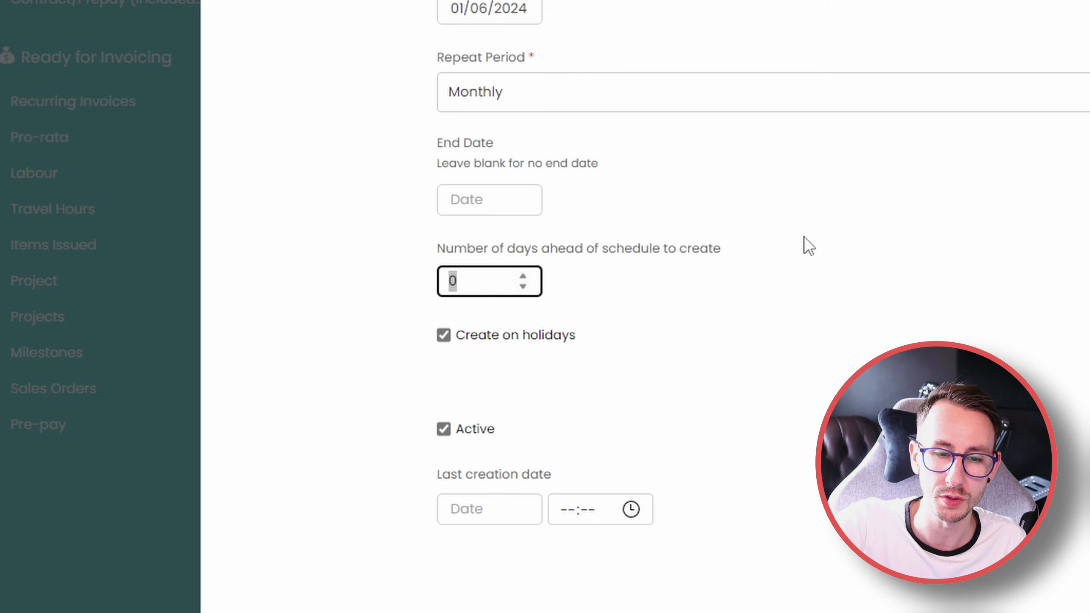
pyautogui.write('5')
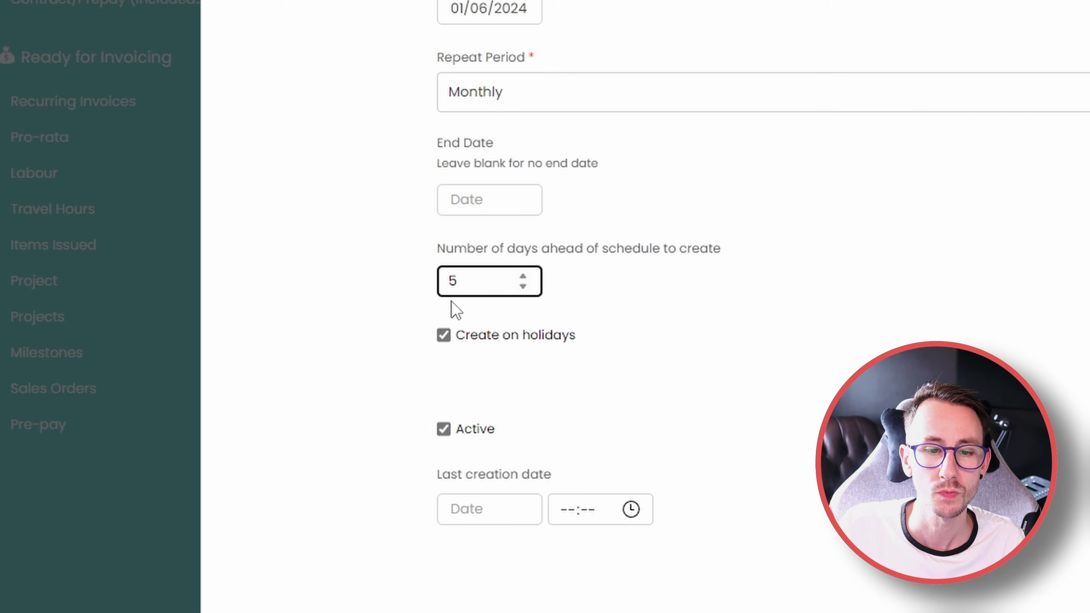
pyautogui.moveTo(609, 339); pyautogui.dragTo(433, 350)
pyautogui.click(378, 410)
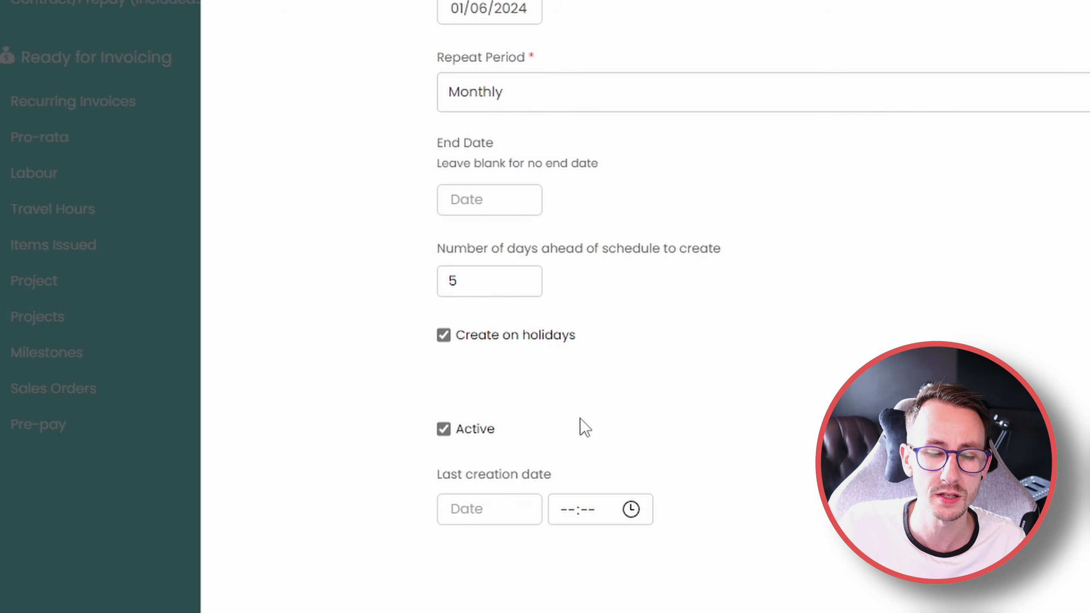
pyautogui.moveTo(552, 439); pyautogui.dragTo(449, 442)
pyautogui.click(849, 300)
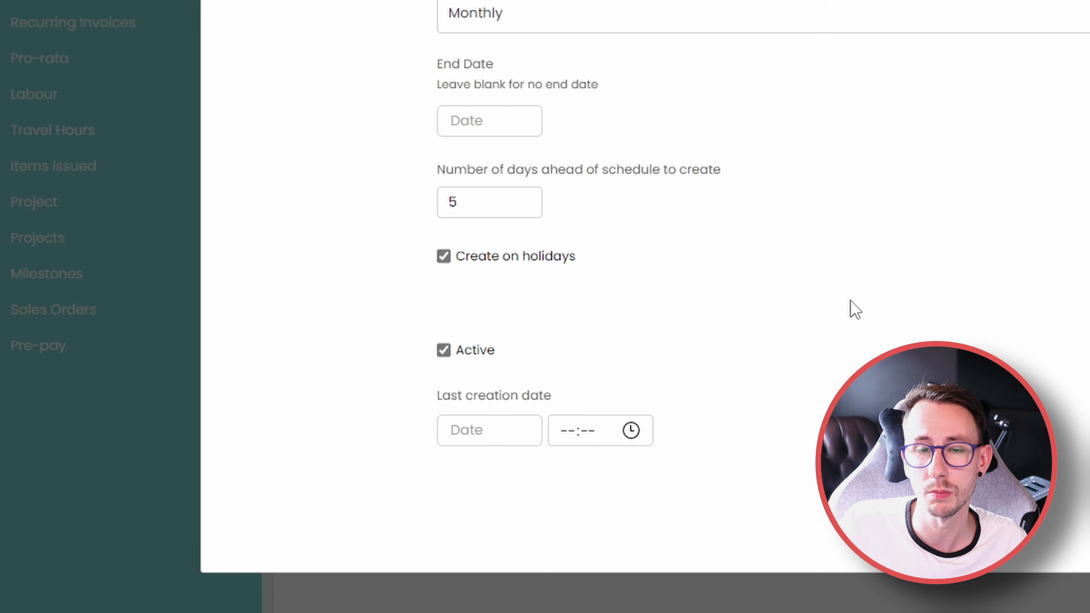
pyautogui.moveTo(417, 414); pyautogui.dragTo(545, 409)
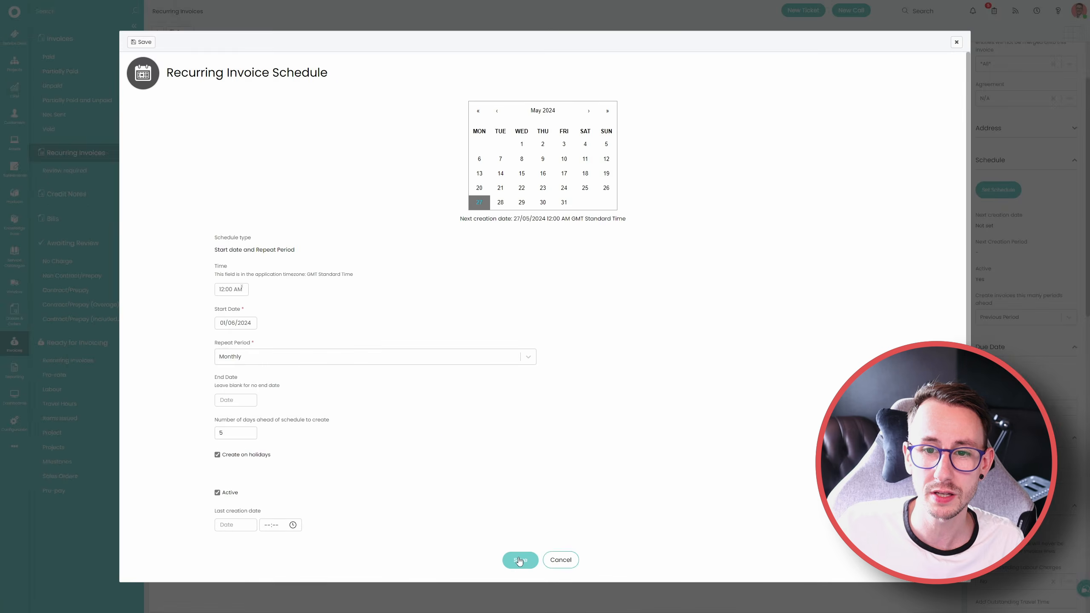
pyautogui.click(518, 560)
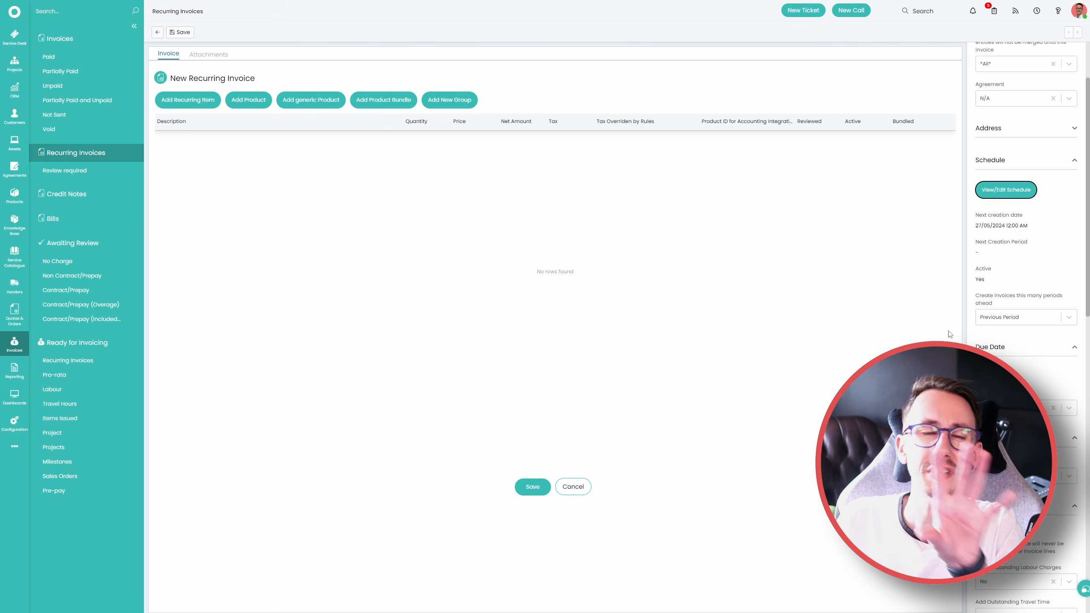
# Set the recurring invoice to create invoices for the Current Period, save it and acknowledge the missing-lines notice
pyautogui.moveTo(976, 295); pyautogui.dragTo(1026, 301)
pyautogui.click(1038, 254)
pyautogui.click(1011, 317)
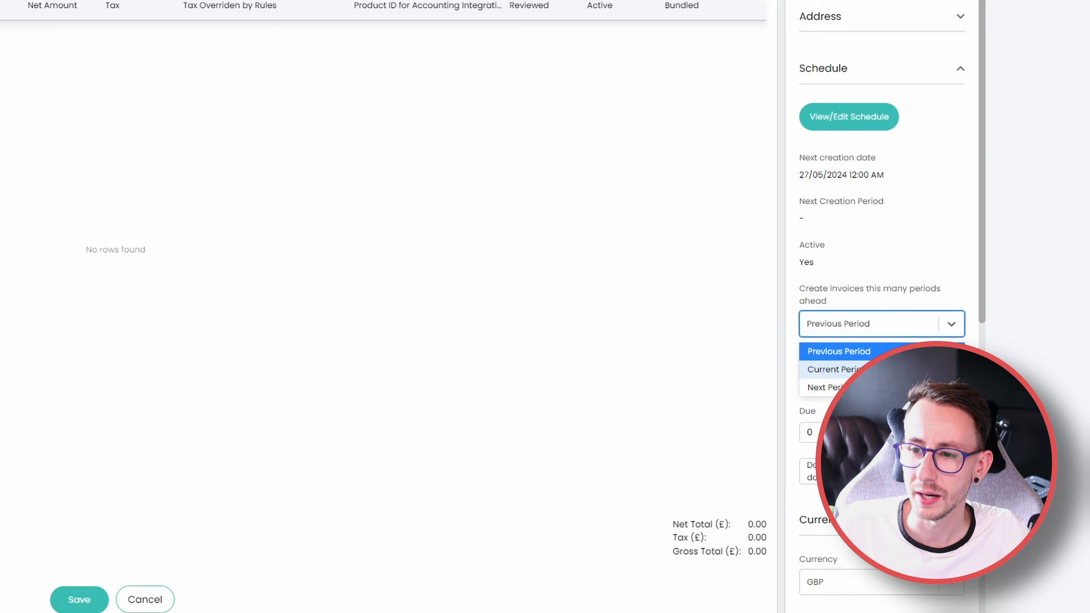
pyautogui.click(837, 369)
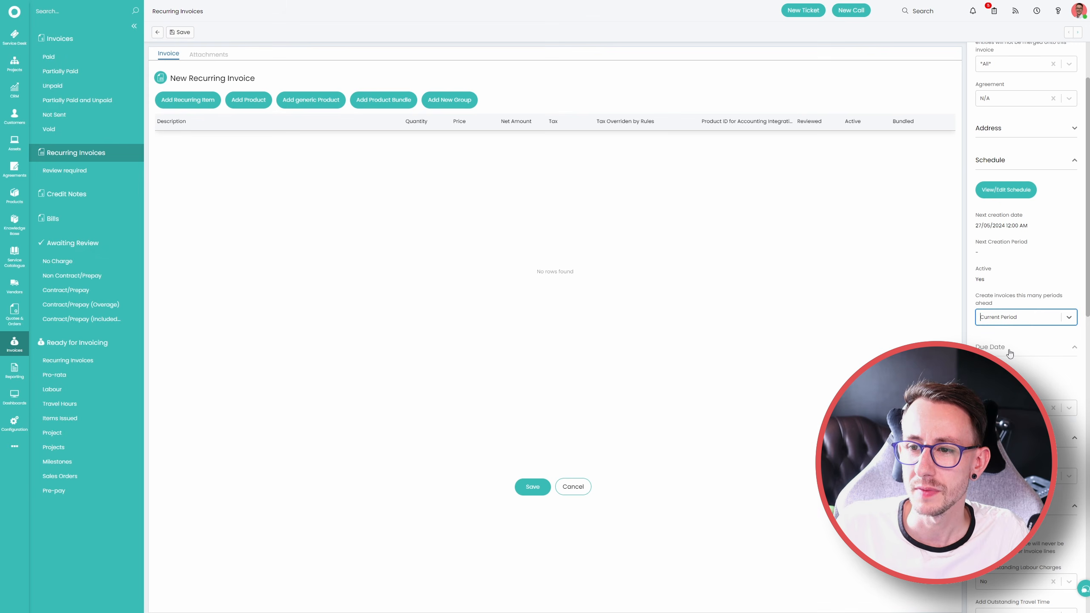
pyautogui.click(101, 606)
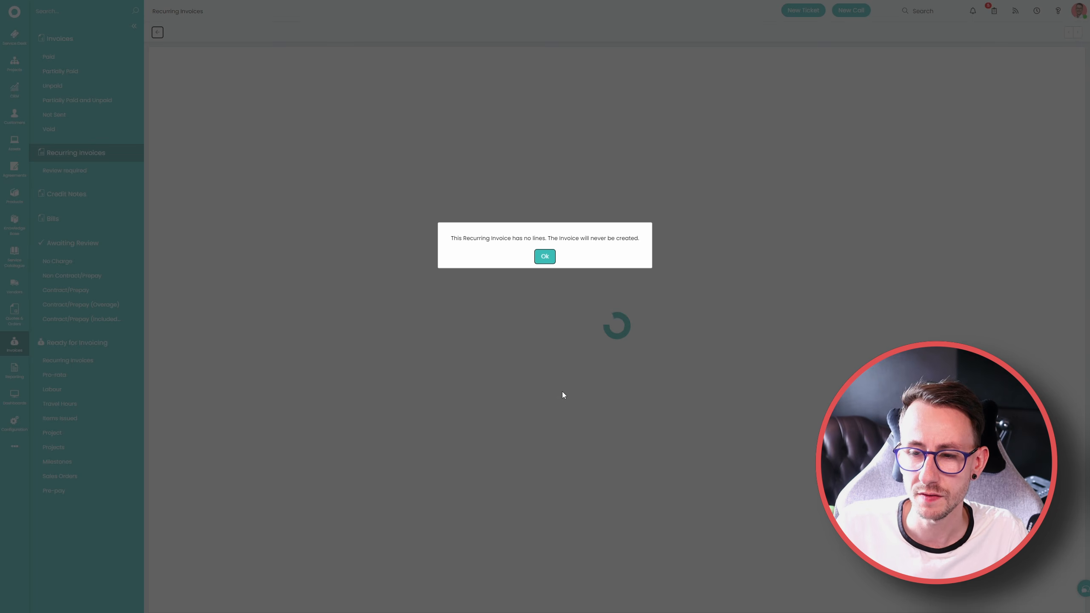
pyautogui.click(545, 256)
# Edit the saved recurring invoice and set its schedule's number of days ahead to create to 0
pyautogui.scroll(-1, 1025, 301)
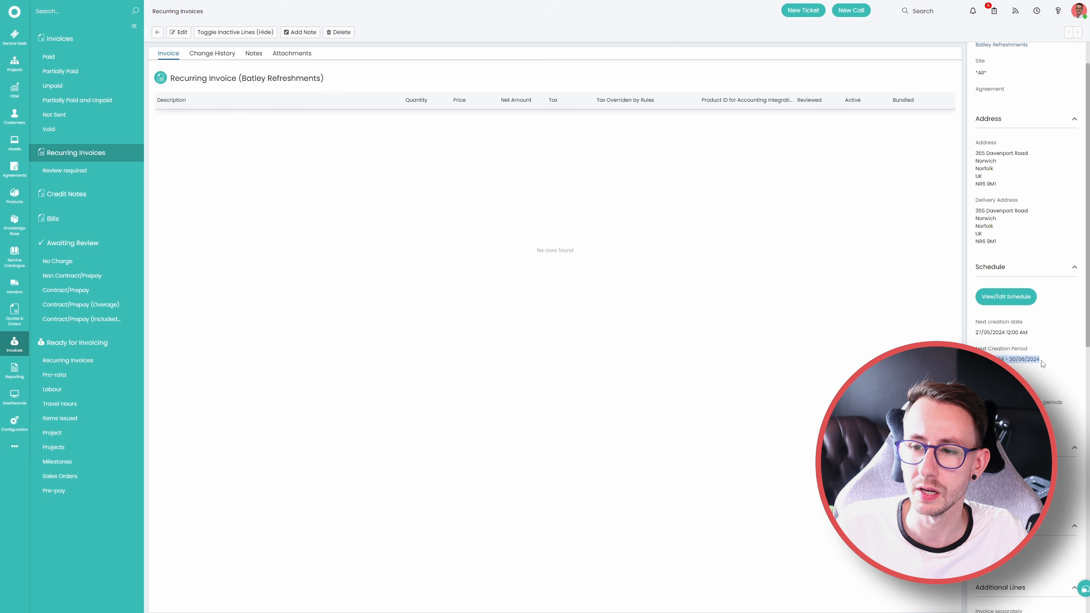
pyautogui.click(180, 32)
pyautogui.scroll(-1, 1025, 300)
pyautogui.click(1017, 358)
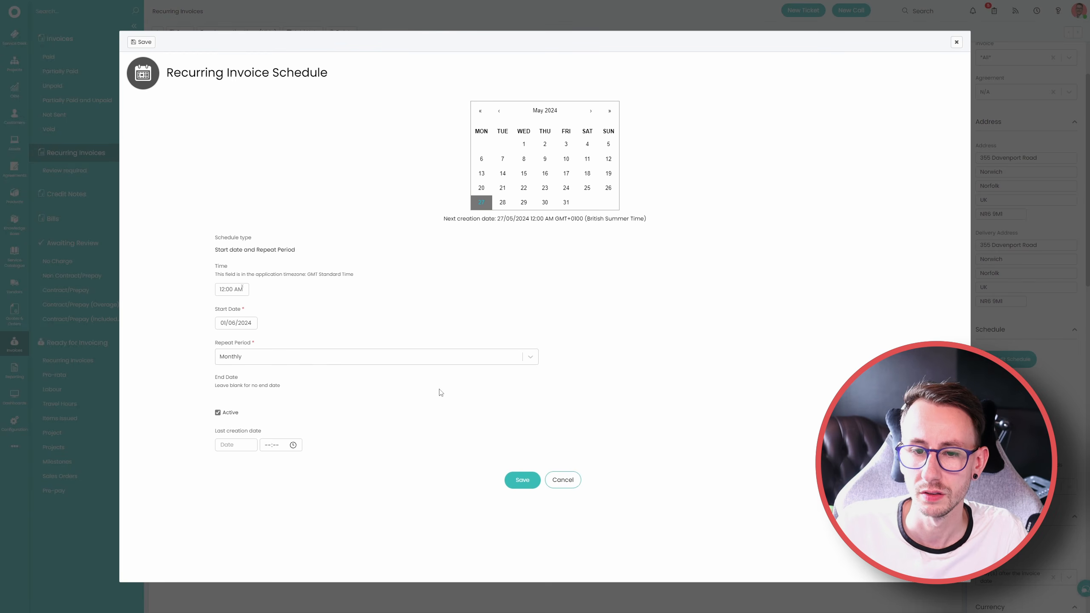
pyautogui.click(229, 323)
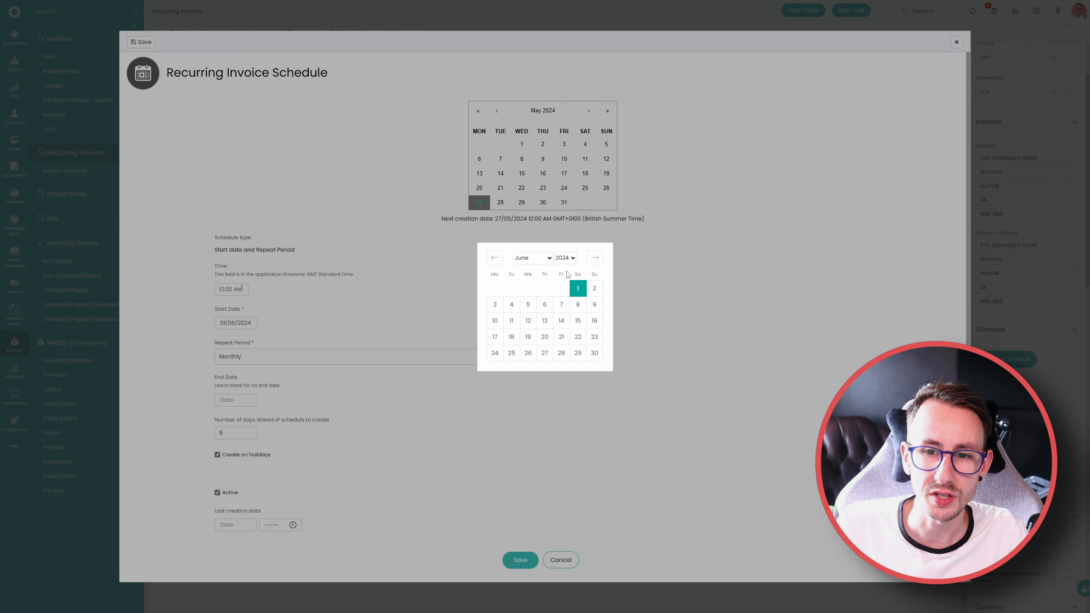
pyautogui.click(671, 276)
pyautogui.doubleClick(235, 433)
pyautogui.write('0')
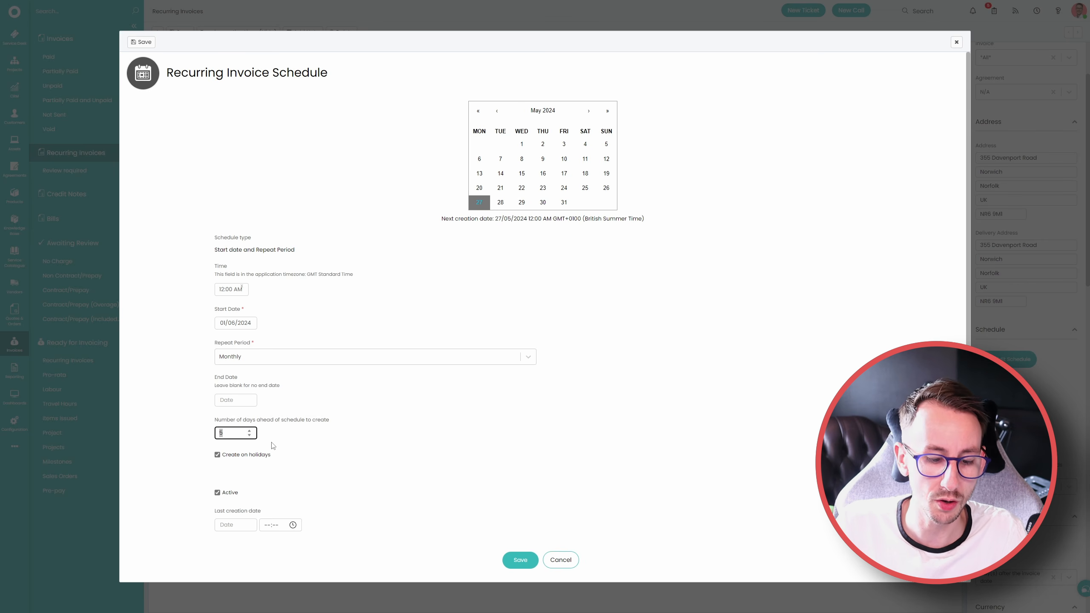
pyautogui.click(522, 559)
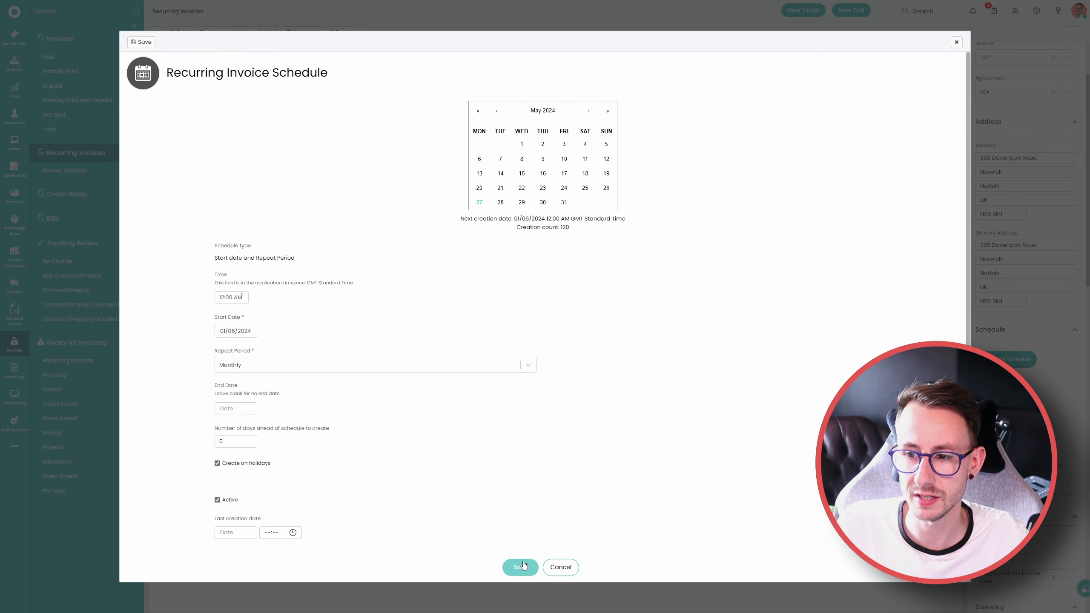
# Set the schedule's start date to 01/07/2024, save both the schedule and the recurring invoice, and acknowledge the notice
pyautogui.click(232, 330)
pyautogui.click(594, 259)
pyautogui.click(490, 289)
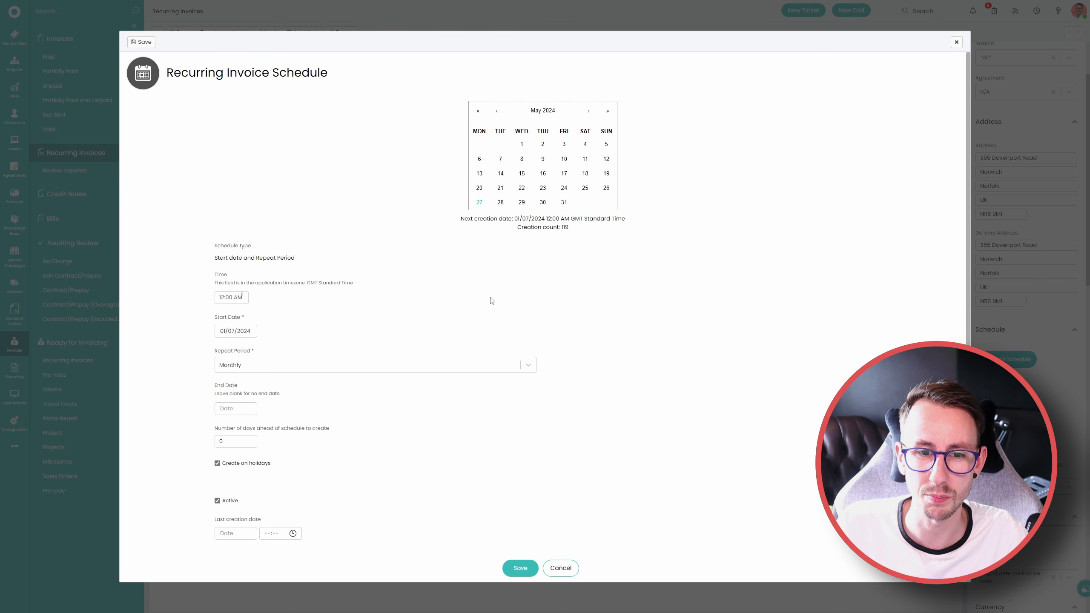
pyautogui.click(521, 569)
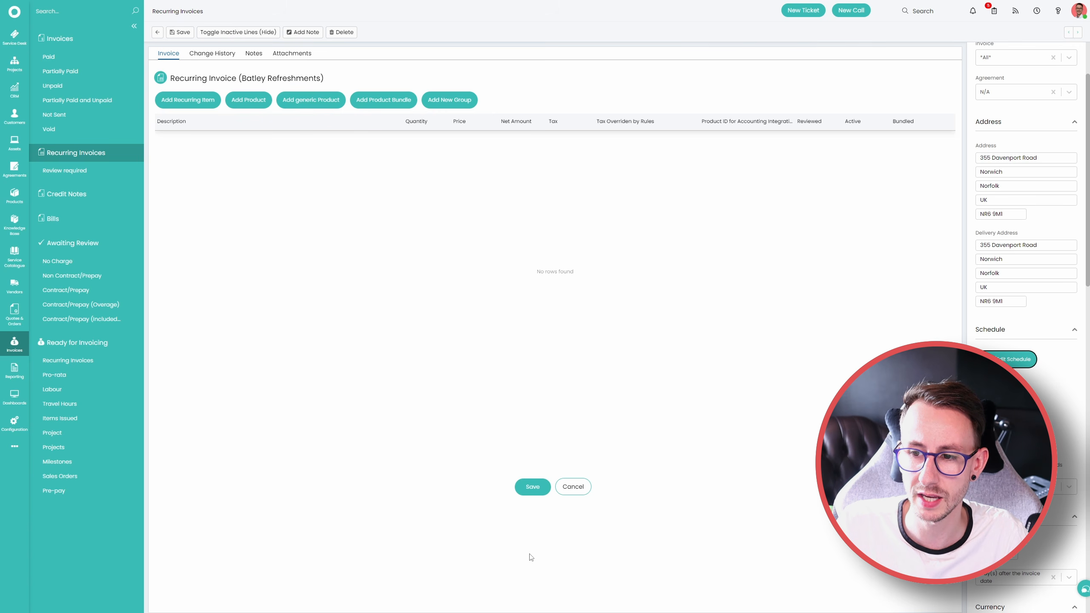
pyautogui.click(533, 487)
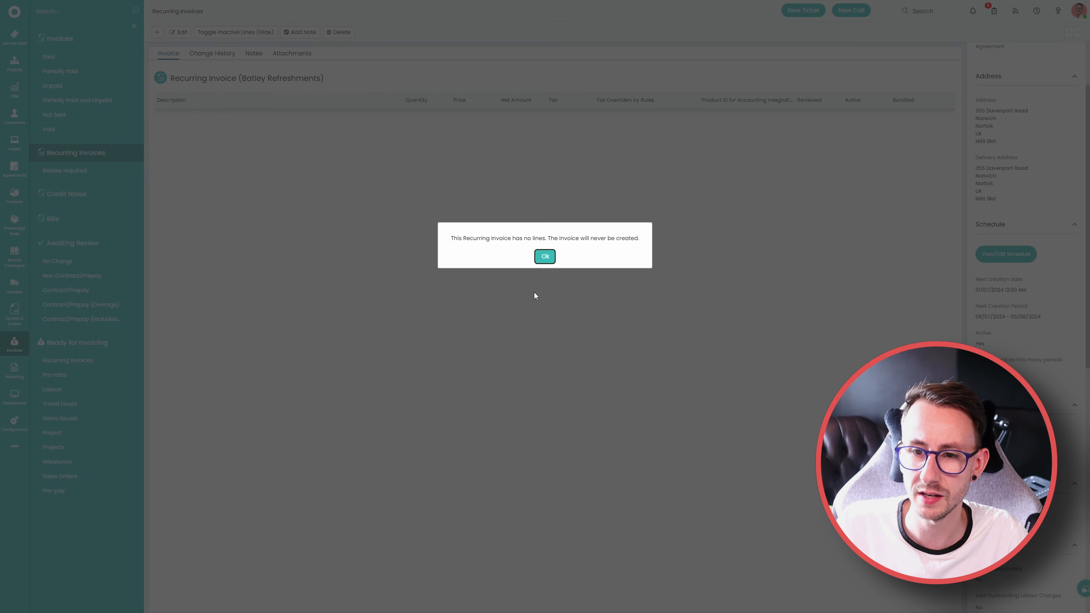
pyautogui.press('Return')
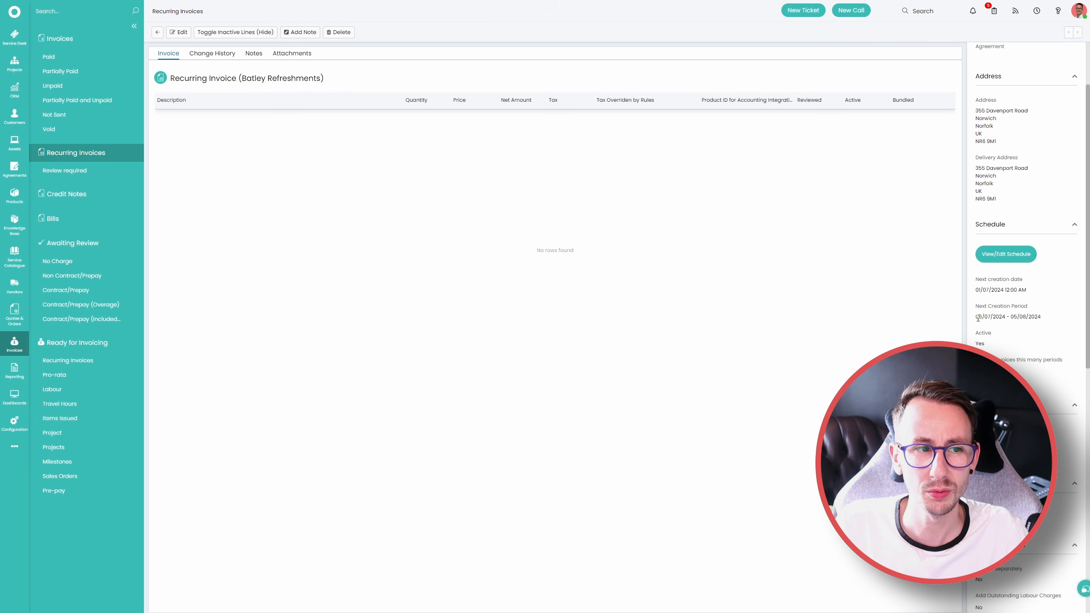
# Check the next creation period, reopen the invoice for editing, and switch the periods-ahead setting to Previous Period and back to Current Period
pyautogui.moveTo(975, 320); pyautogui.dragTo(1012, 319)
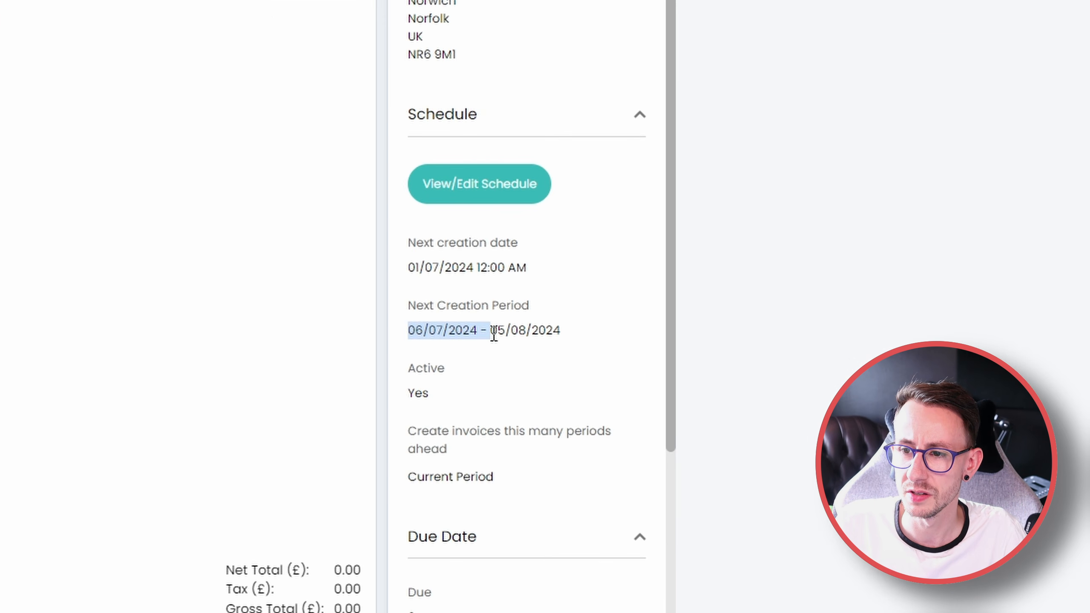
pyautogui.moveTo(493, 334); pyautogui.dragTo(577, 341)
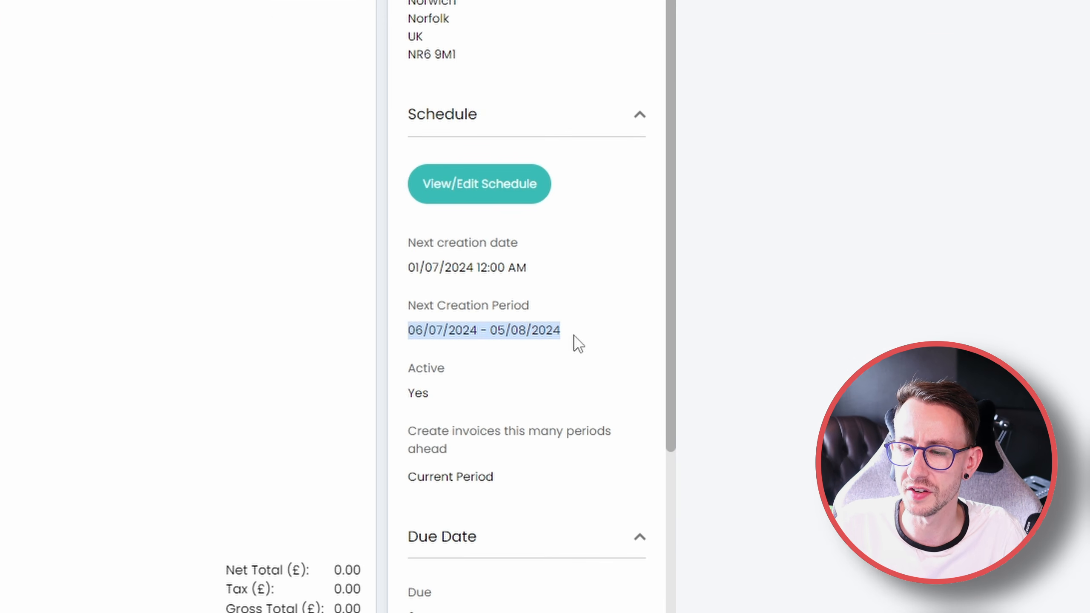
pyautogui.click(577, 341)
pyautogui.scroll(5, 457, 474)
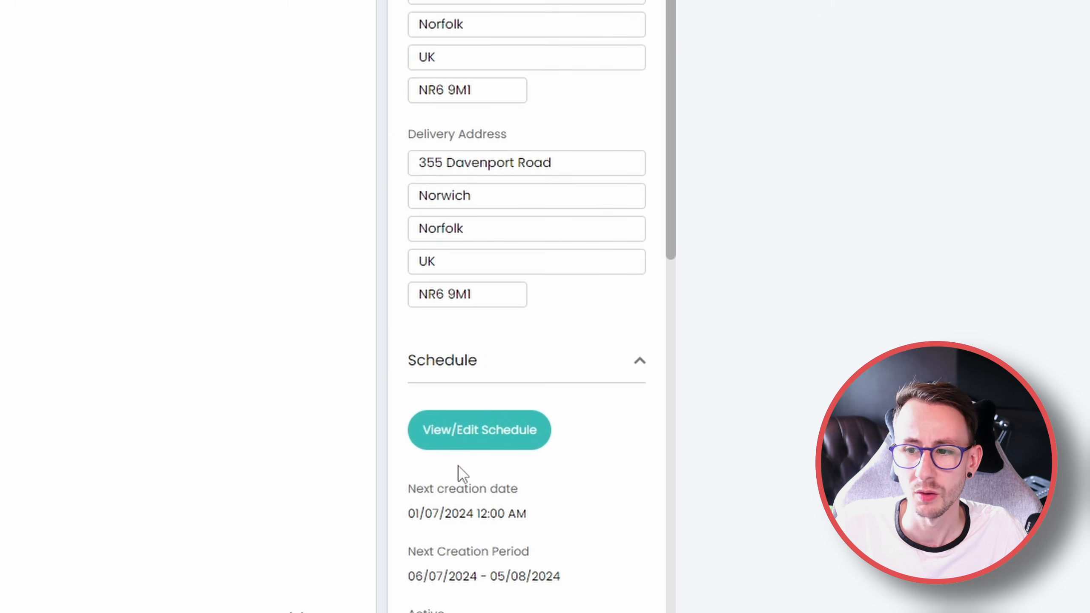
pyautogui.scroll(-10, 458, 474)
pyautogui.click(520, 279)
pyautogui.click(517, 294)
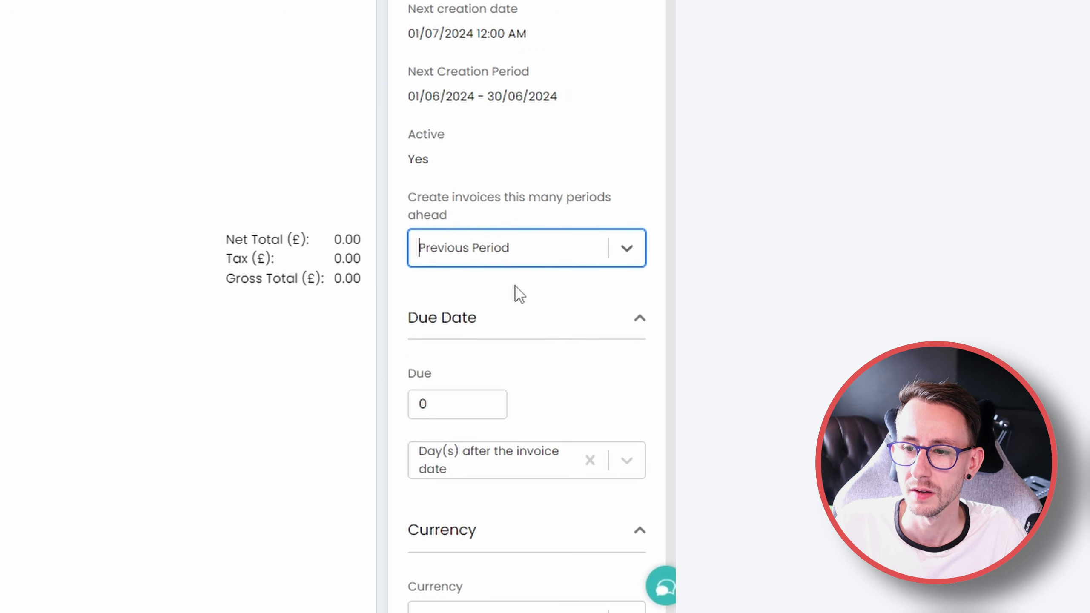
pyautogui.click(506, 255)
pyautogui.click(506, 314)
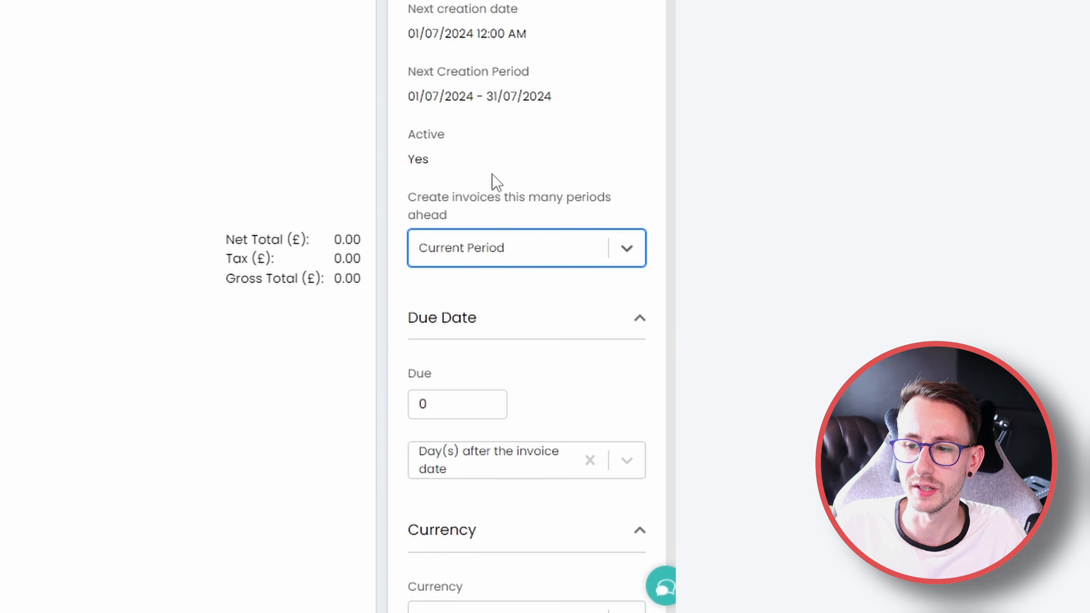
# Compare the next creation period under Previous Period and Next Period, and return the periods-ahead setting to Current Period
pyautogui.moveTo(573, 94); pyautogui.dragTo(404, 75)
pyautogui.click(403, 336)
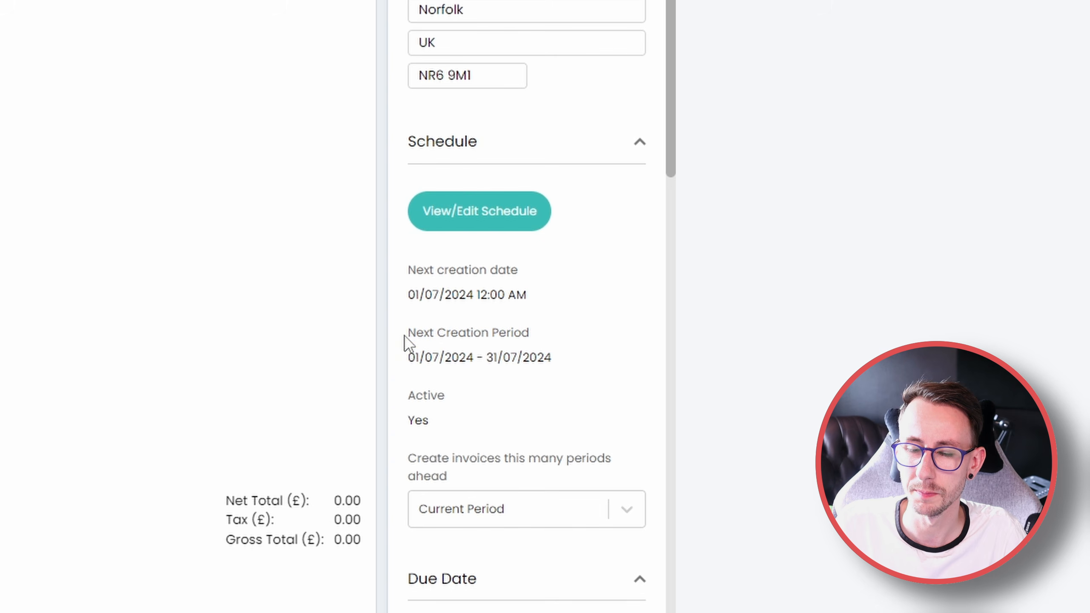
pyautogui.moveTo(404, 338); pyautogui.dragTo(552, 356)
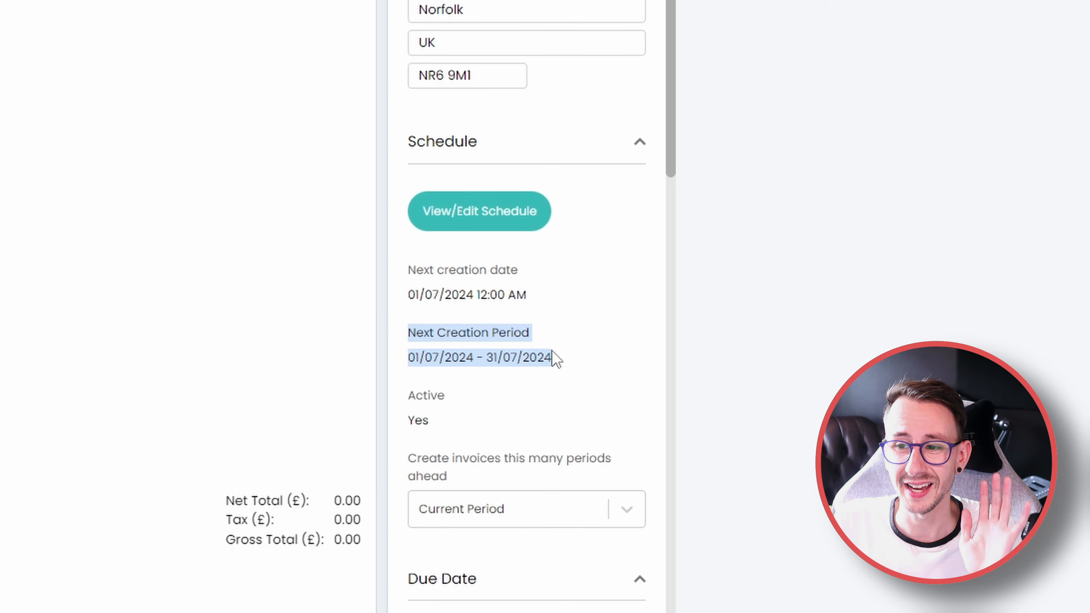
pyautogui.click(552, 352)
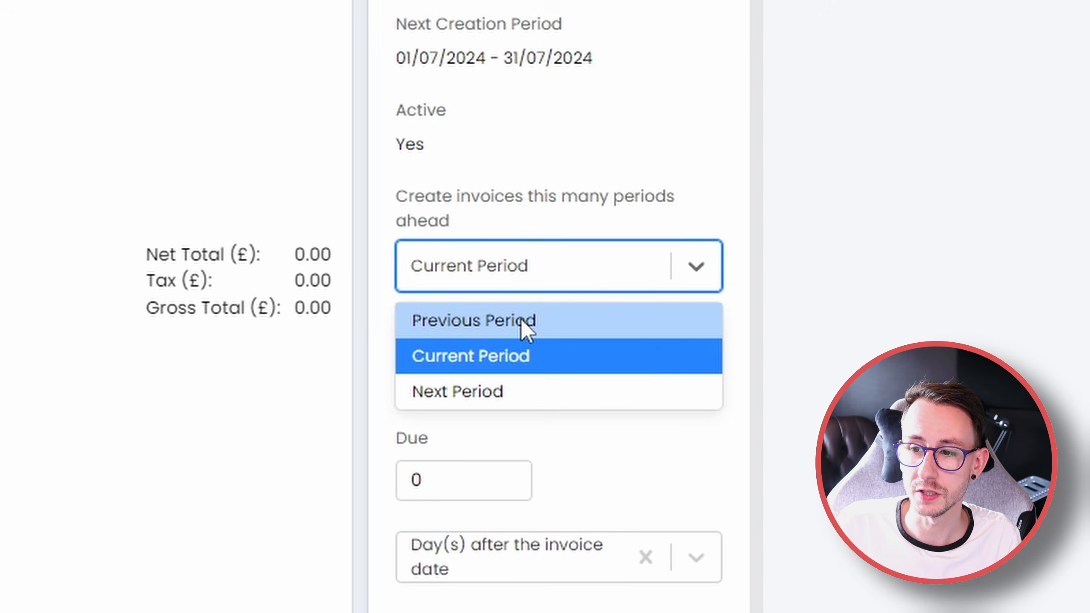
pyautogui.click(521, 318)
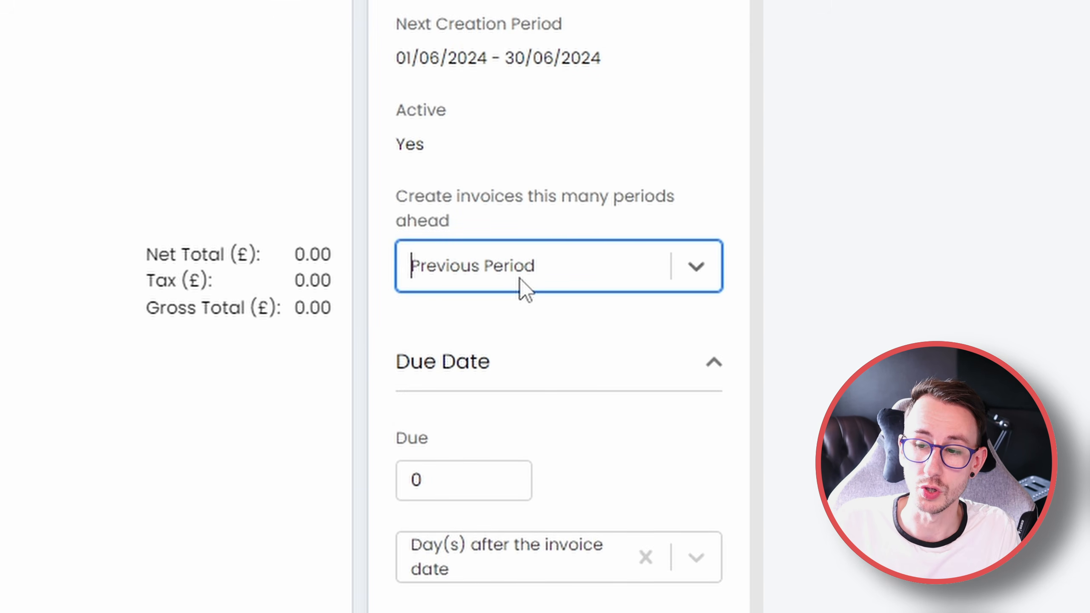
pyautogui.click(521, 287)
pyautogui.click(502, 389)
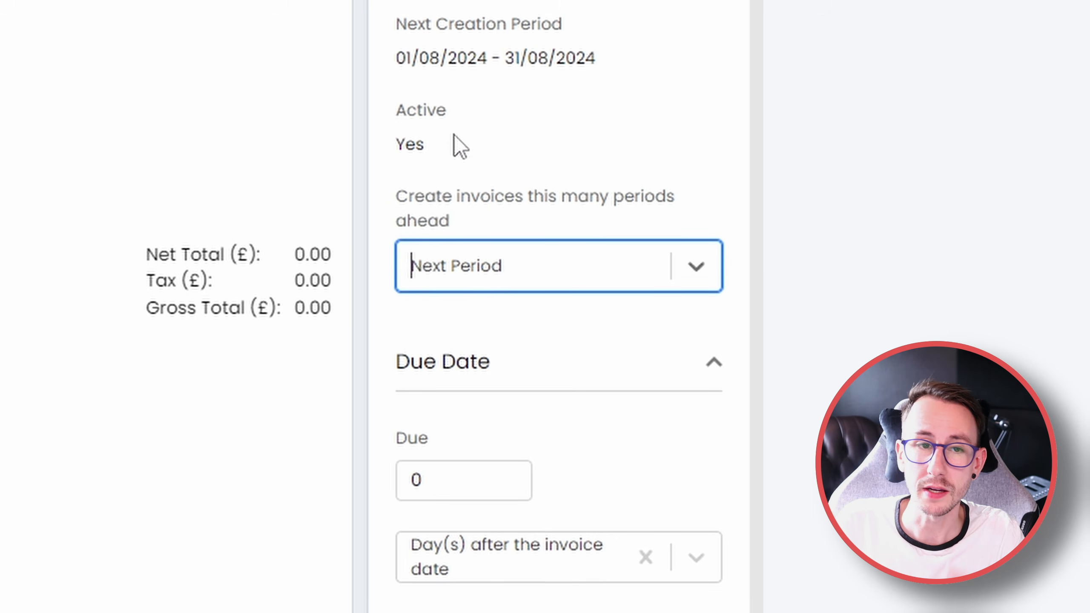
pyautogui.click(479, 257)
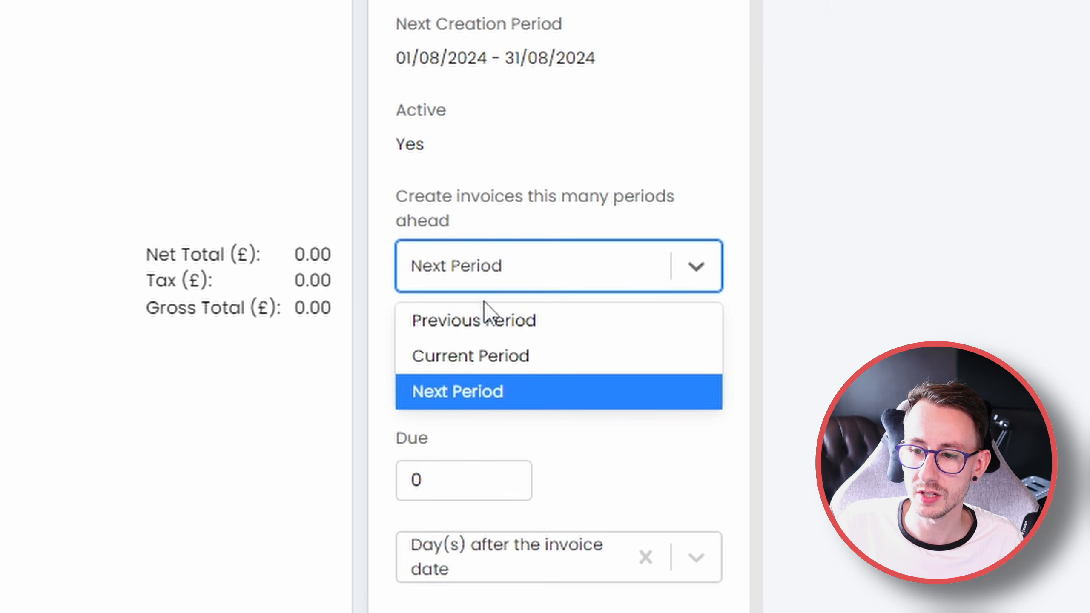
pyautogui.click(488, 357)
# Set the invoice's due date to 30 days after the invoice date
pyautogui.scroll(-5, 502, 48)
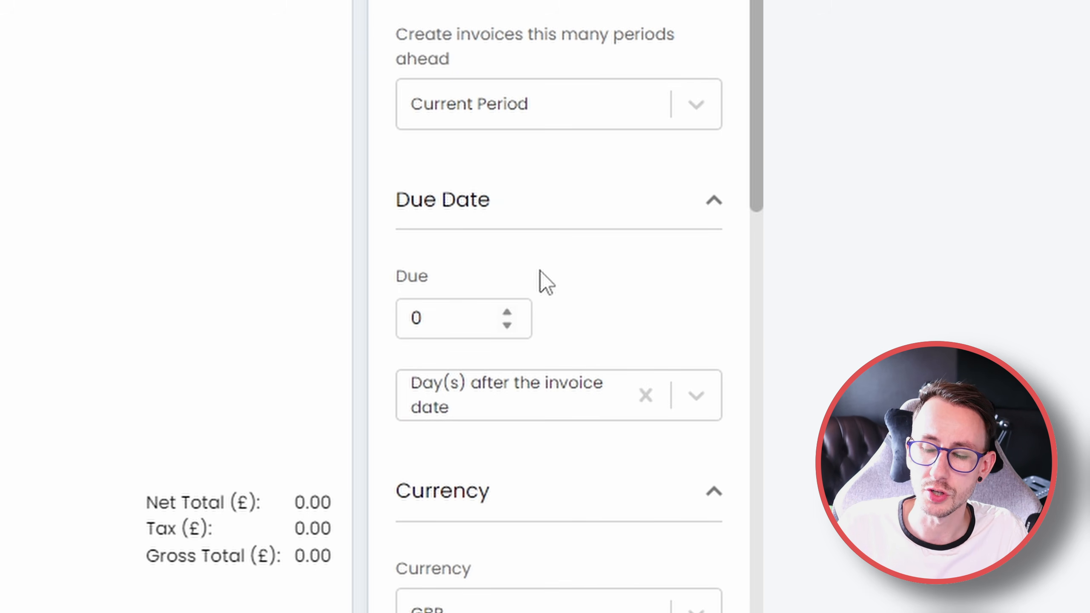
pyautogui.scroll(-3, 540, 270)
pyautogui.click(457, 189)
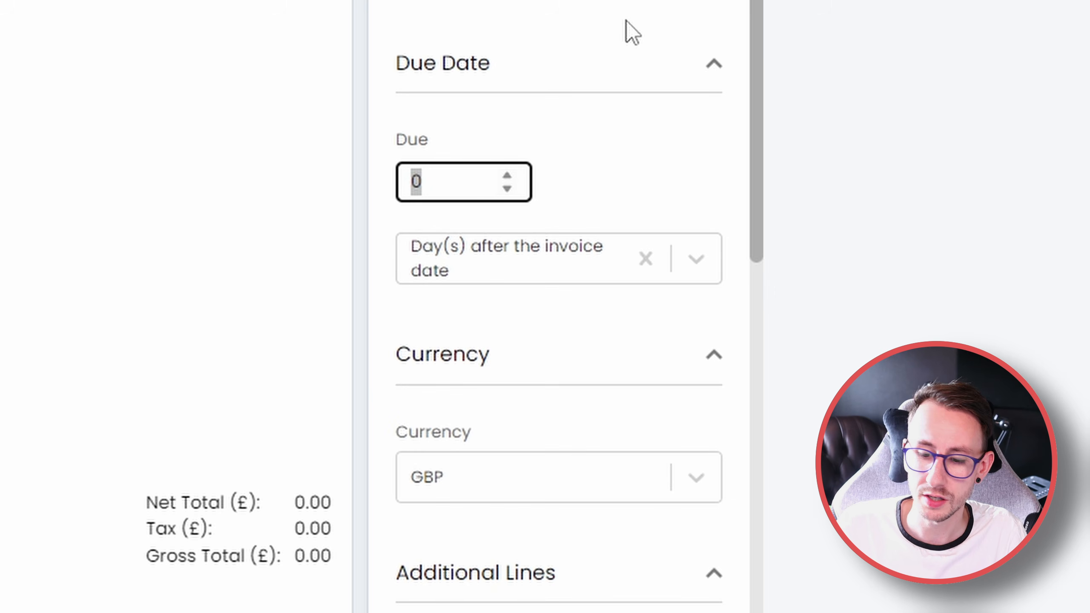
pyautogui.write('30')
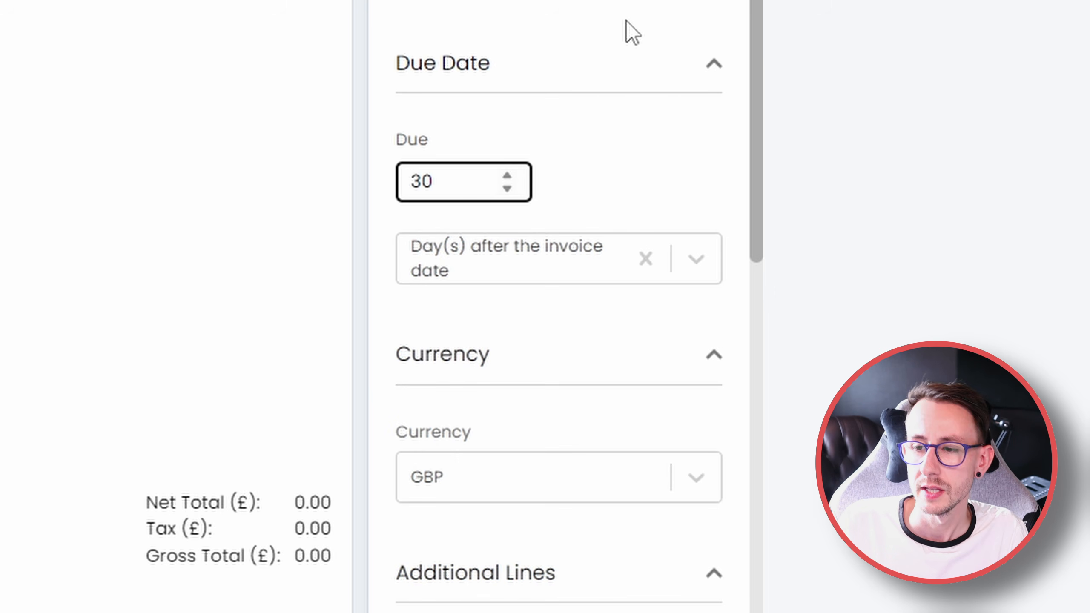
pyautogui.click(609, 206)
pyautogui.click(596, 243)
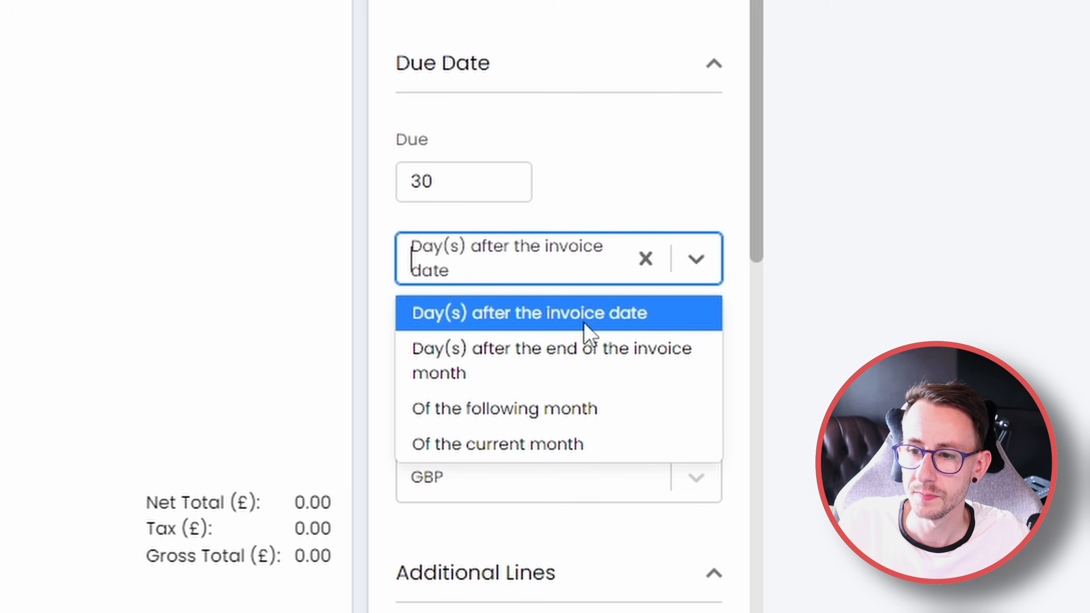
pyautogui.click(630, 196)
# Choose GBP as the currency of the recurring invoice
pyautogui.scroll(-7, 459, 421)
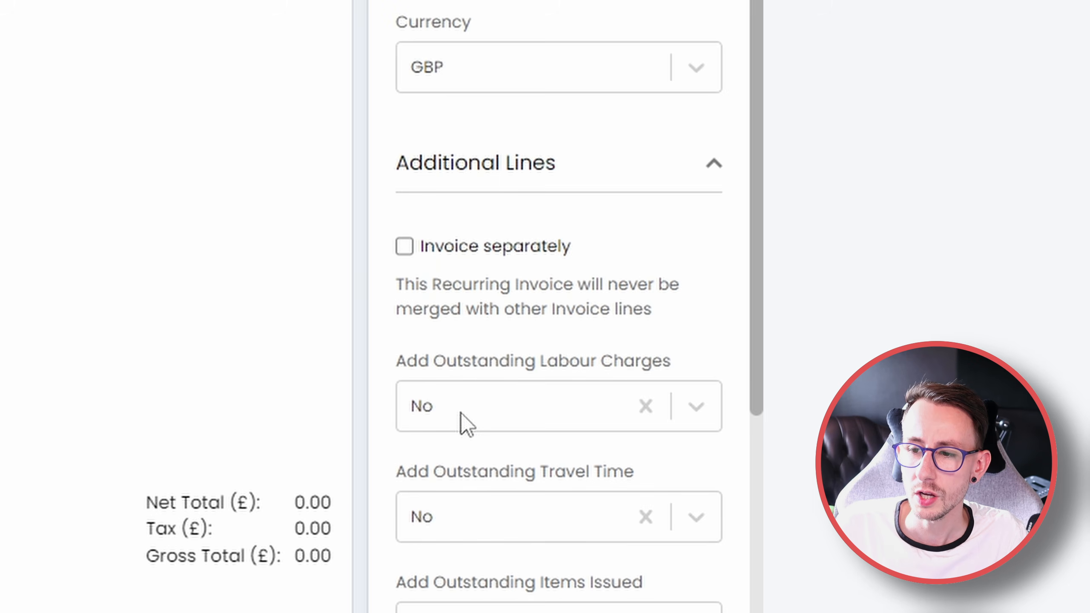
pyautogui.click(539, 98)
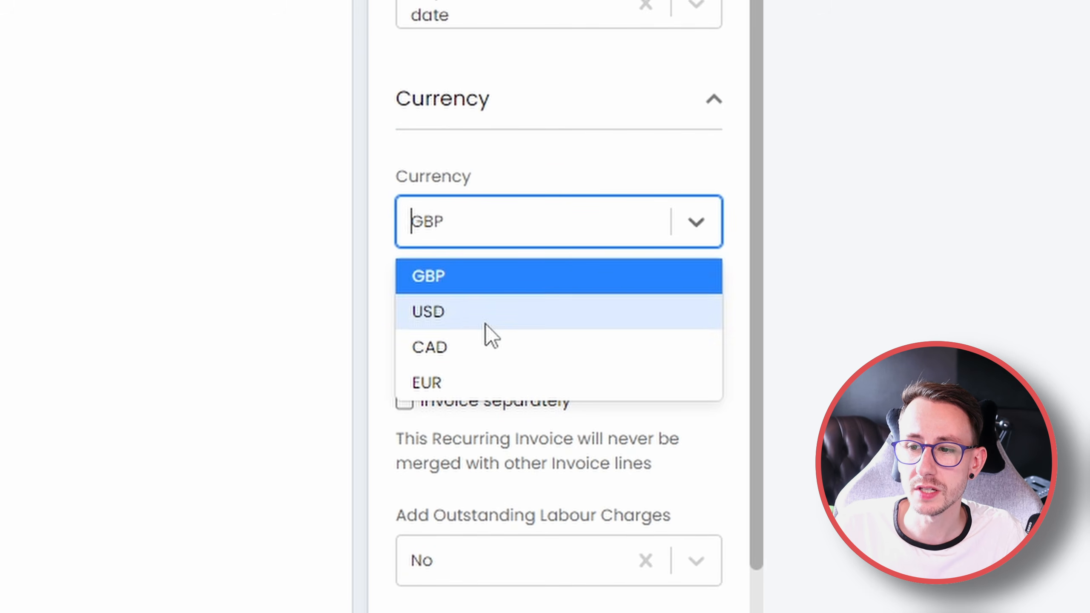
pyautogui.click(497, 278)
# Review the invoice's settings down to the Additional Lines options for separate invoicing, outstanding labour charges and travel time
pyautogui.scroll(15, 454, 362)
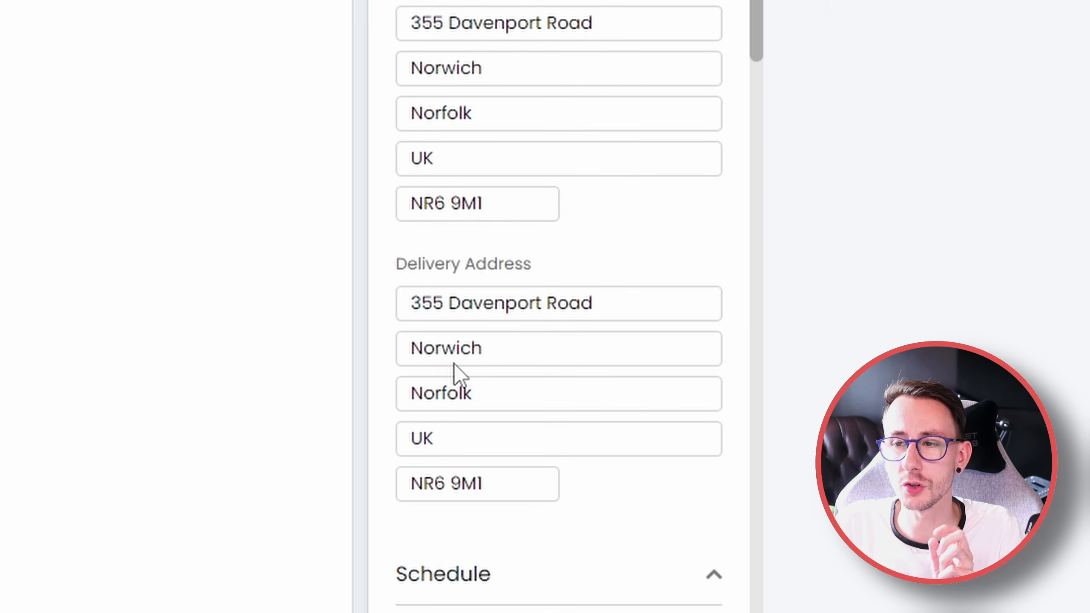
pyautogui.scroll(-4, 514, 365)
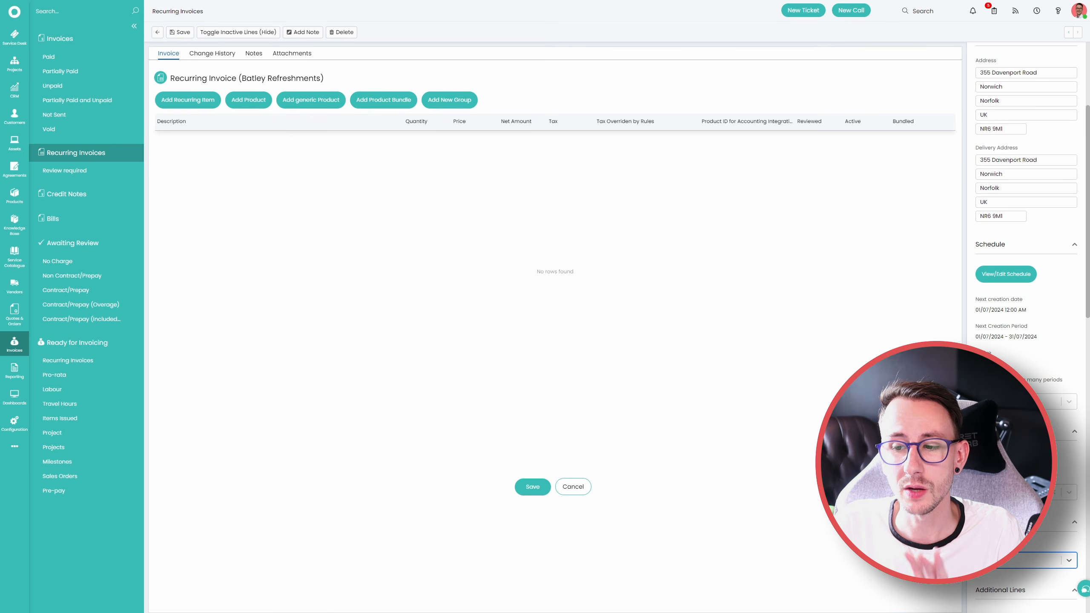
pyautogui.scroll(-1, 1026, 300)
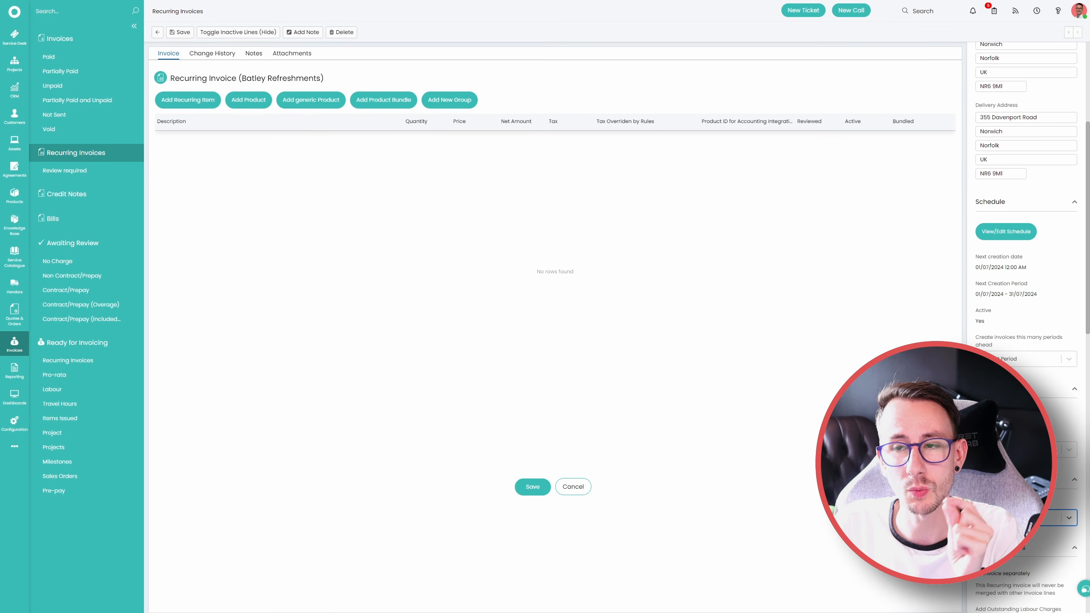
pyautogui.scroll(-3, 1026, 301)
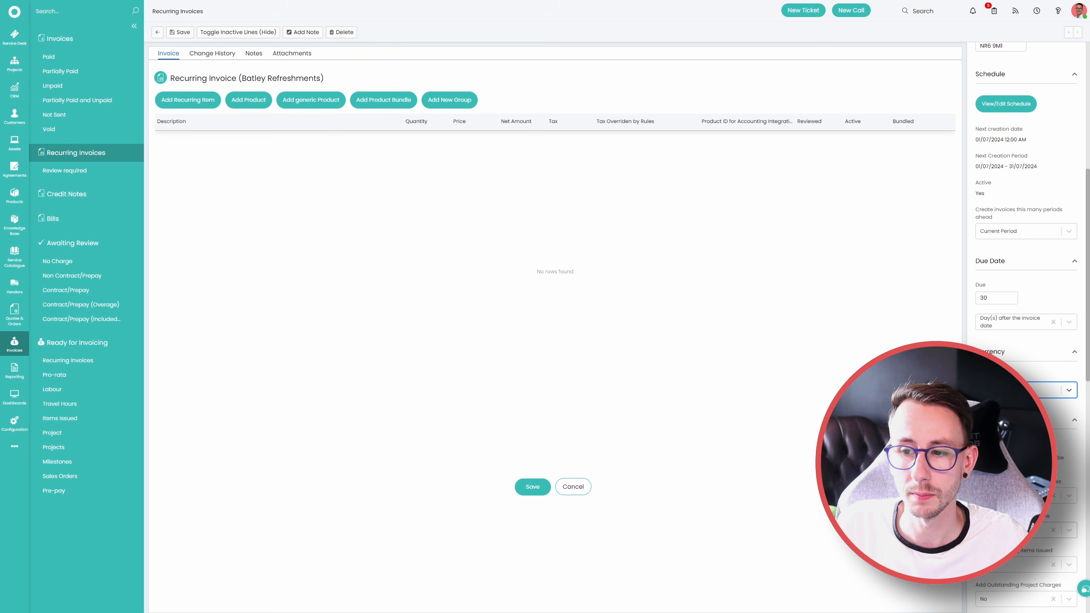
pyautogui.scroll(-5, 1000, 239)
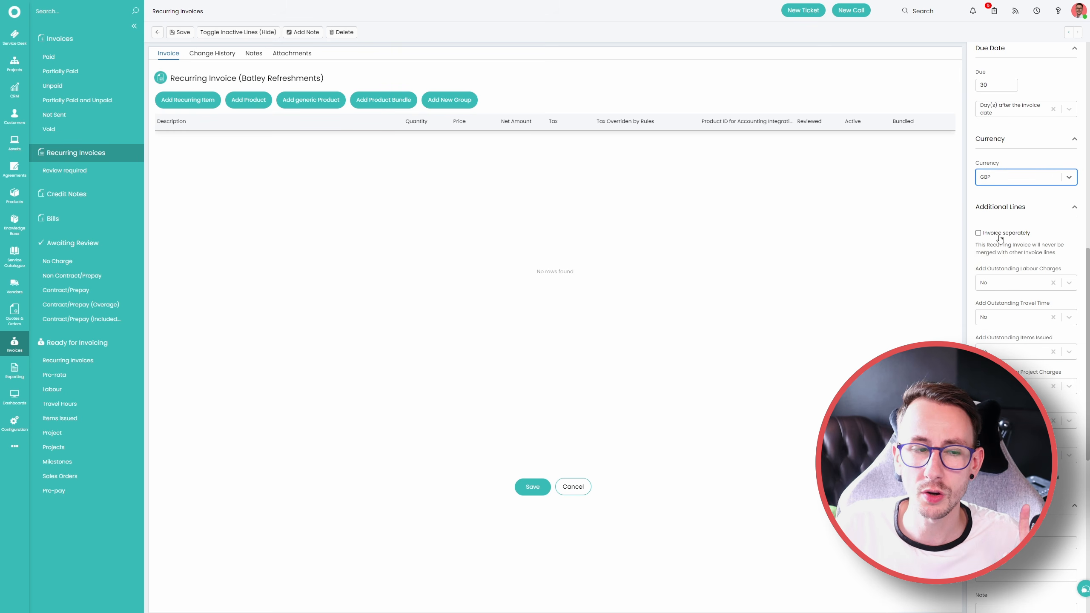
pyautogui.moveTo(1046, 238); pyautogui.dragTo(977, 240)
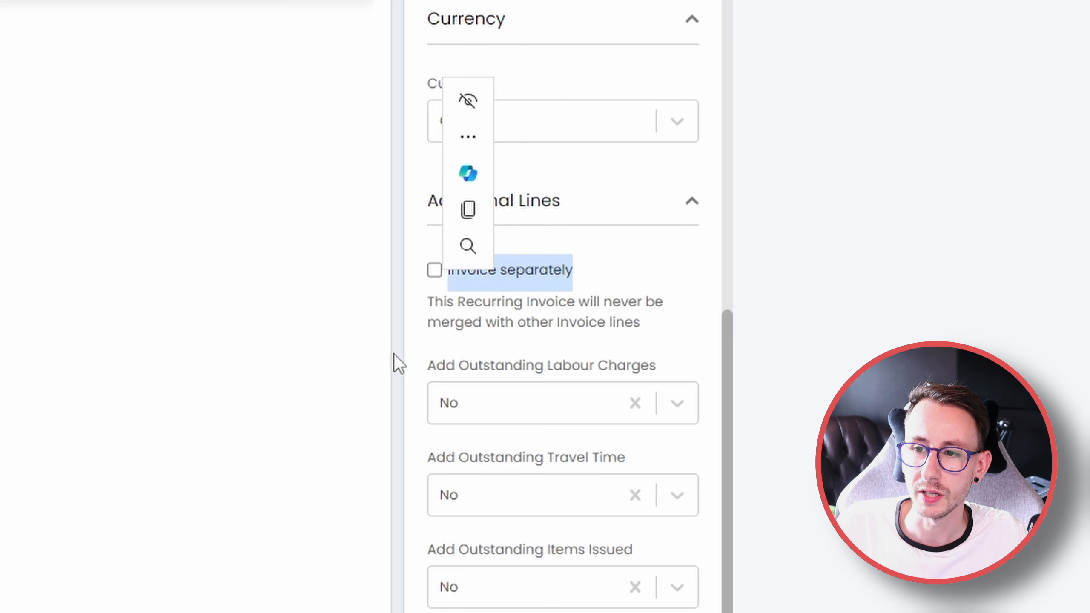
pyautogui.click(399, 355)
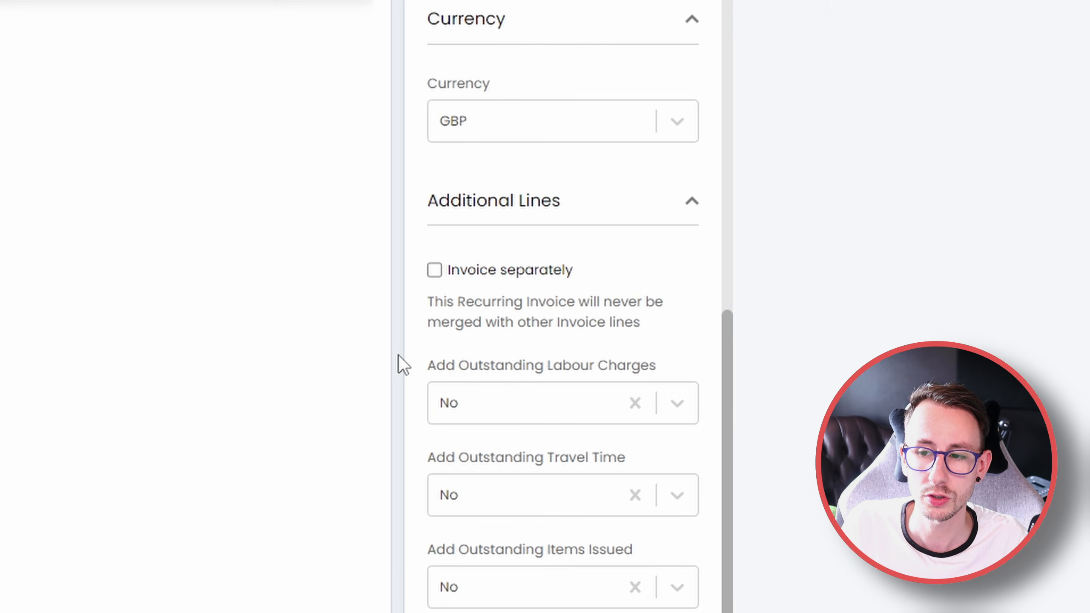
pyautogui.moveTo(428, 364); pyautogui.dragTo(610, 516)
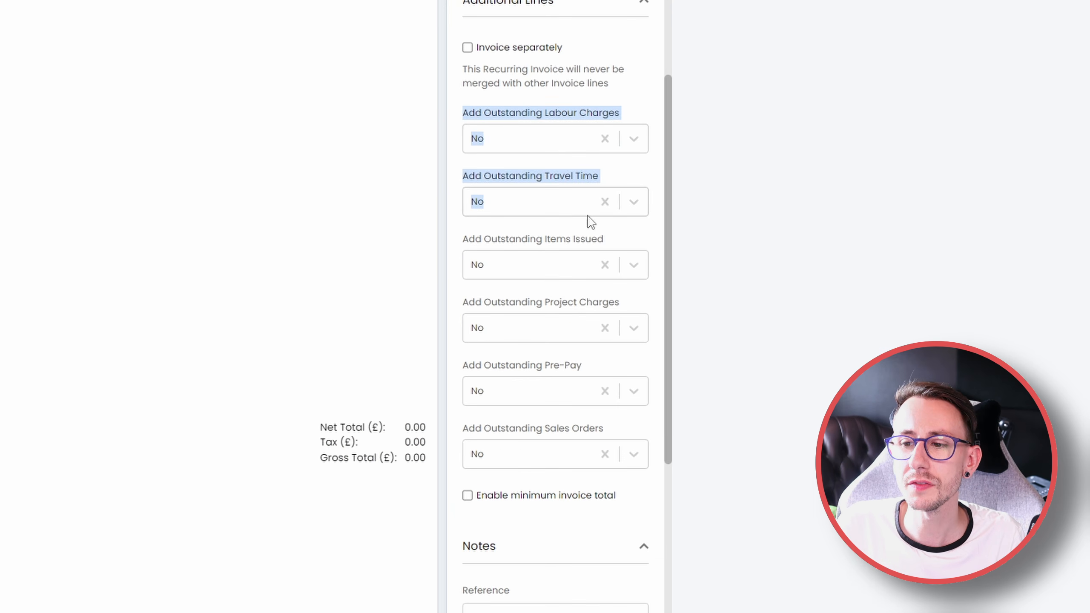
# Enable the minimum invoice total to inspect its net total and line description fields, and disable it again
pyautogui.moveTo(590, 221); pyautogui.dragTo(618, 513)
pyautogui.click(625, 506)
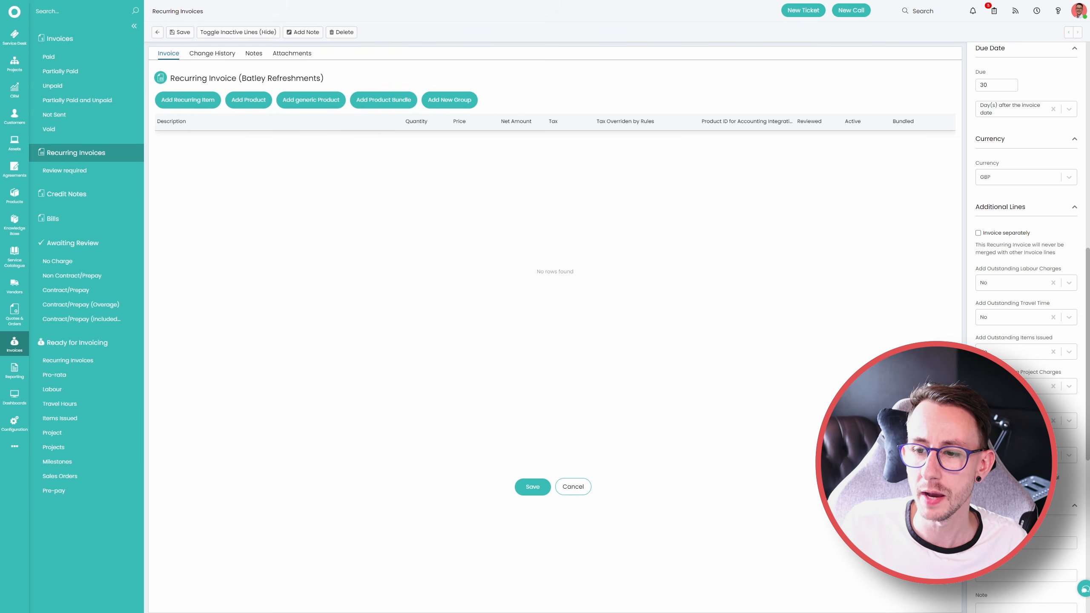
pyautogui.click(1005, 477)
pyautogui.doubleClick(1020, 508)
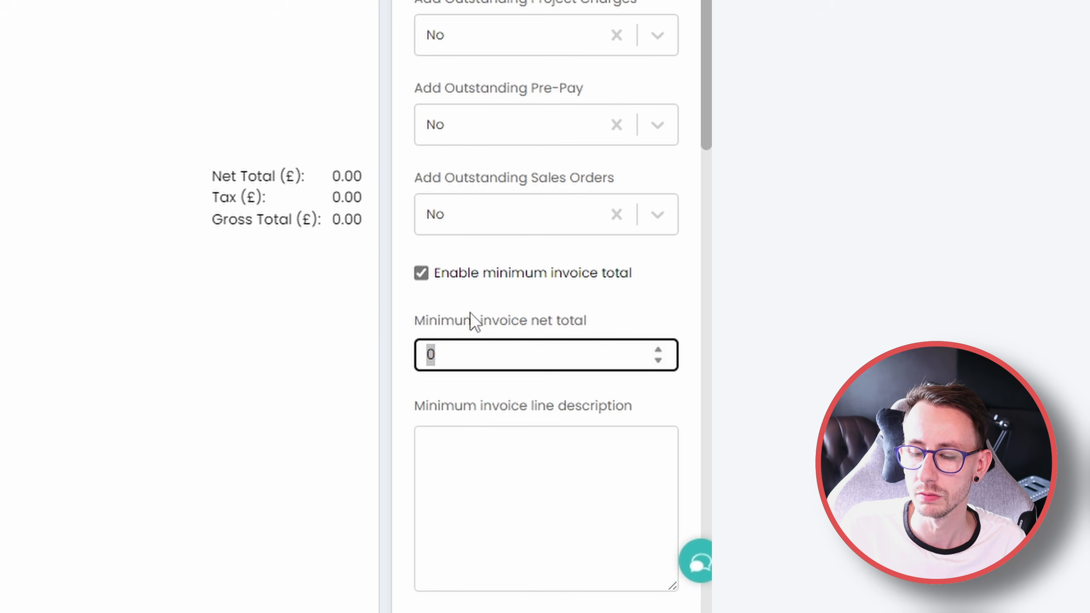
pyautogui.click(471, 311)
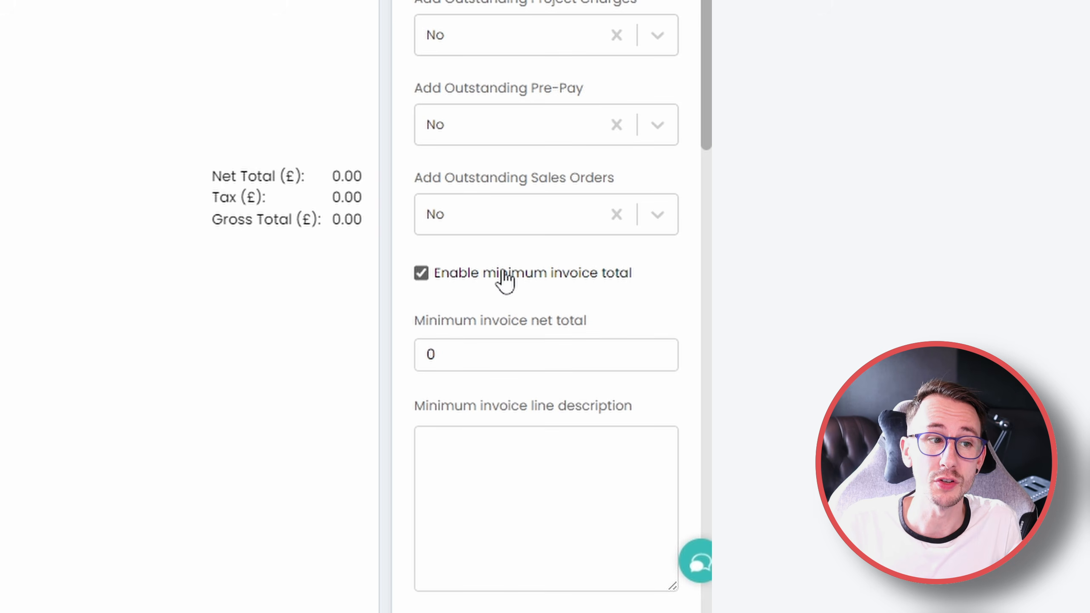
pyautogui.click(505, 277)
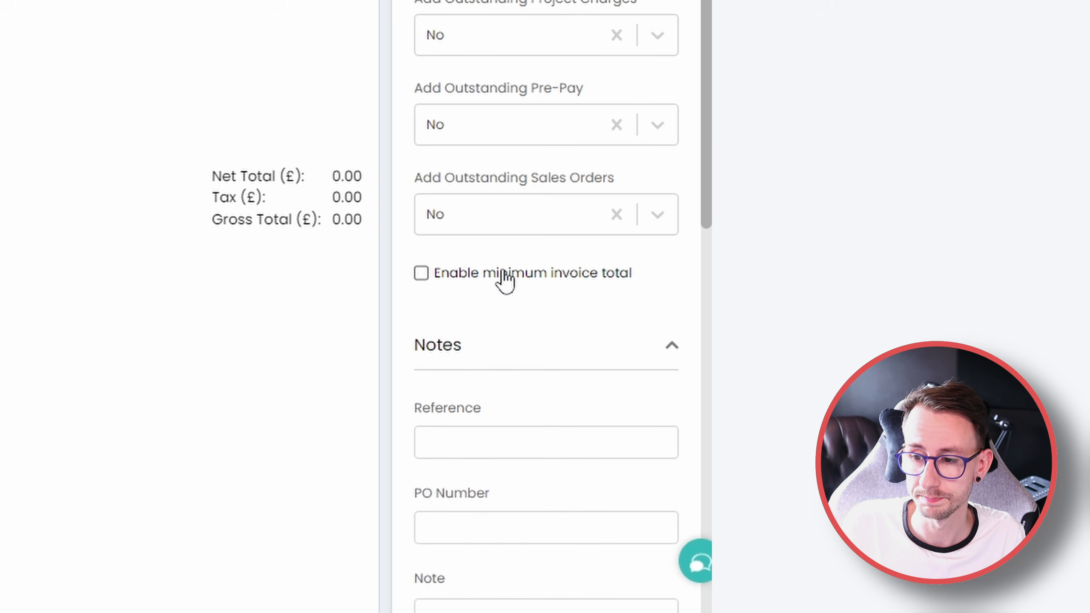
# Enter "EXAMPLE IF YOU WILL" as both the invoice's note and its reference, and save the recurring invoice
pyautogui.scroll(-5, 548, 481)
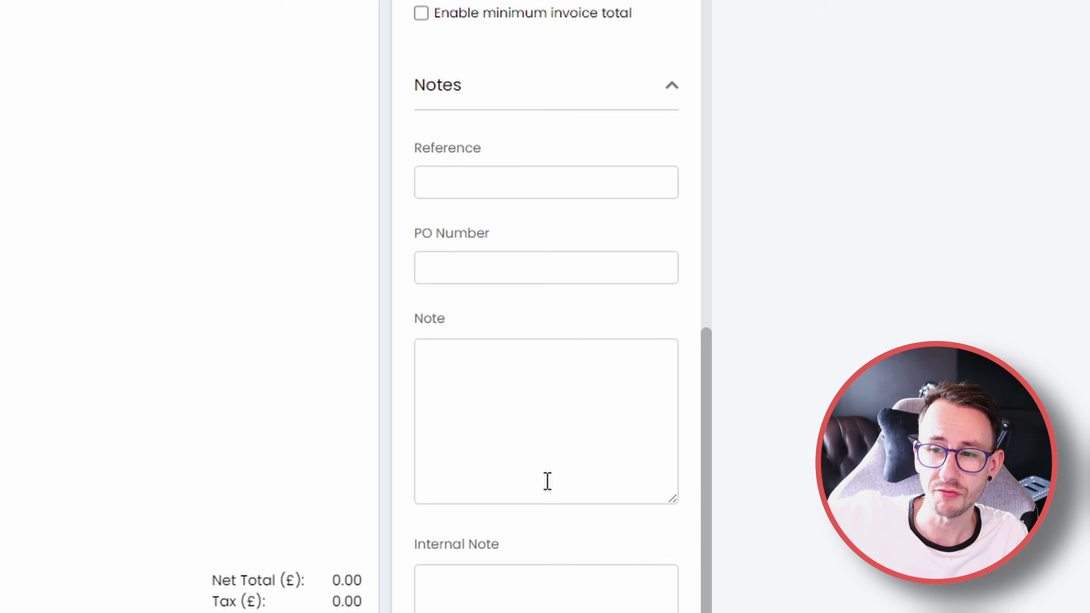
pyautogui.click(526, 194)
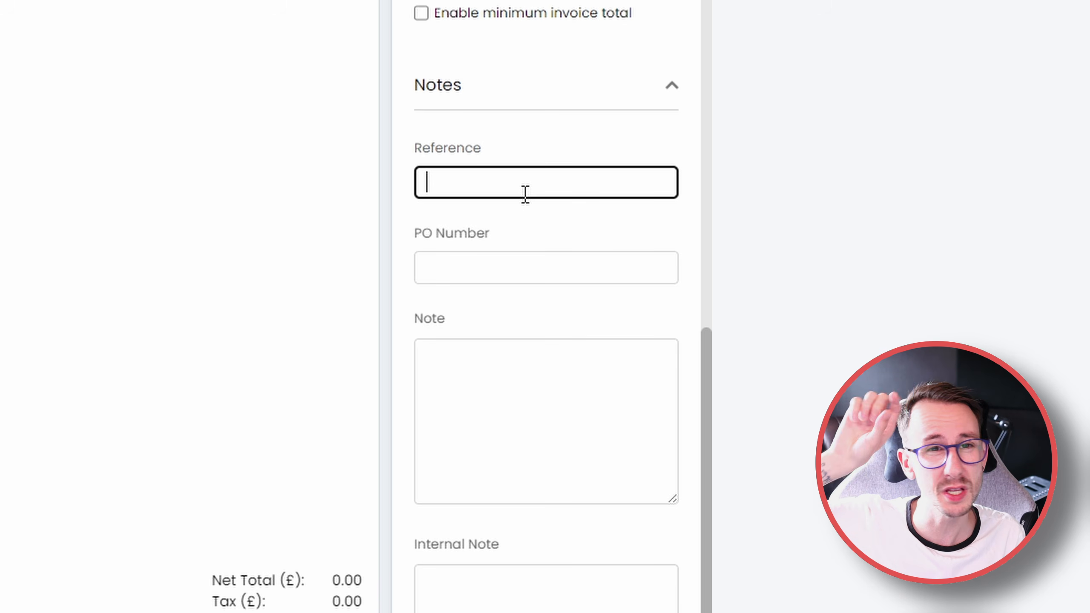
pyautogui.click(549, 471)
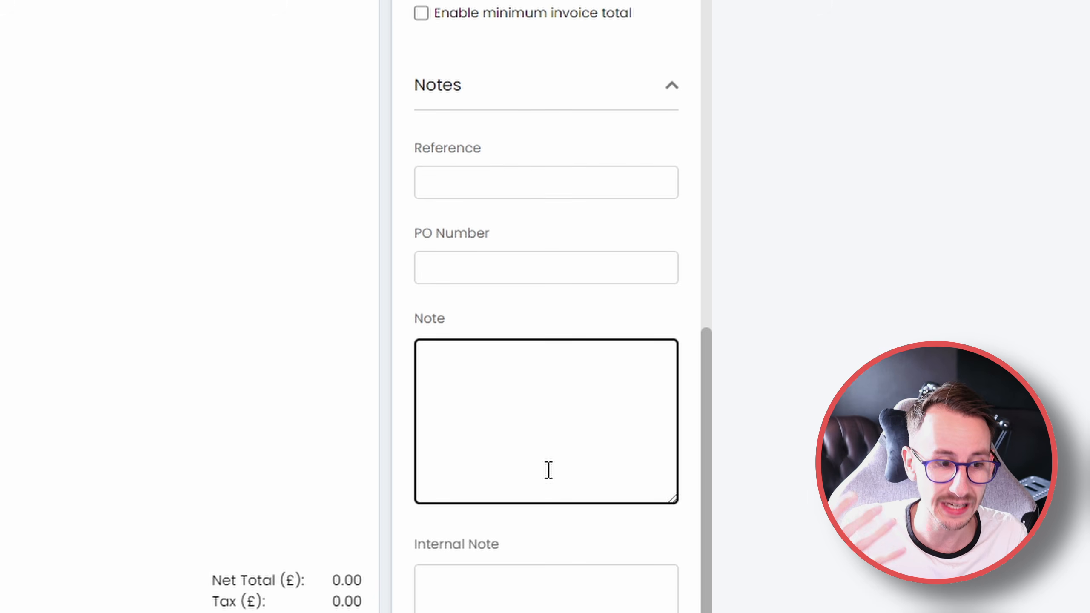
pyautogui.write('EXAMPLE IF YOU WILL')
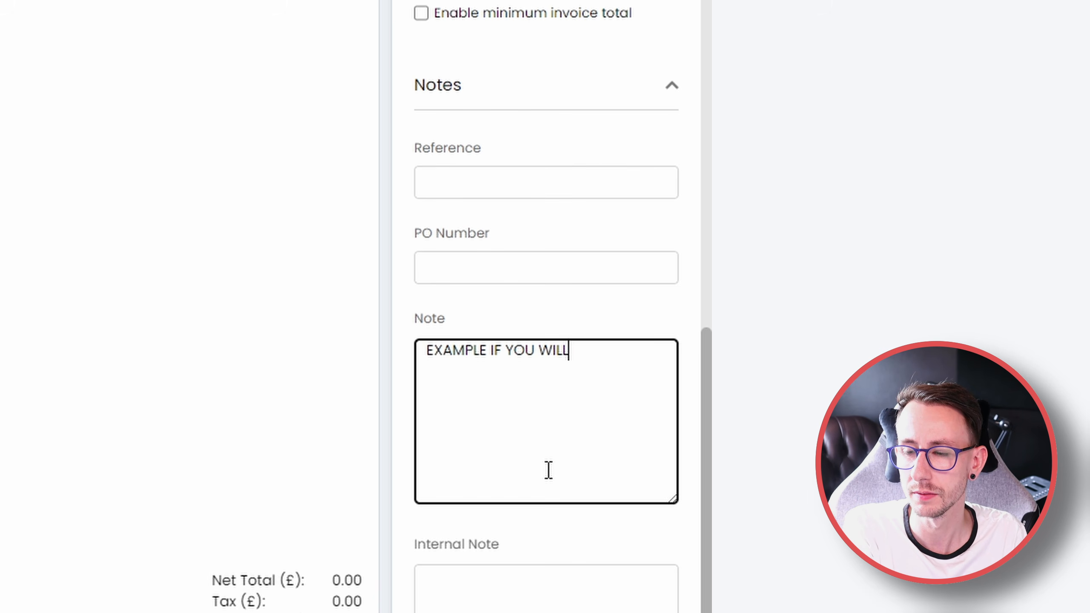
pyautogui.hotkey('ctrl', 'a')
pyautogui.hotkey('ctrl', 'c')
pyautogui.click(504, 183)
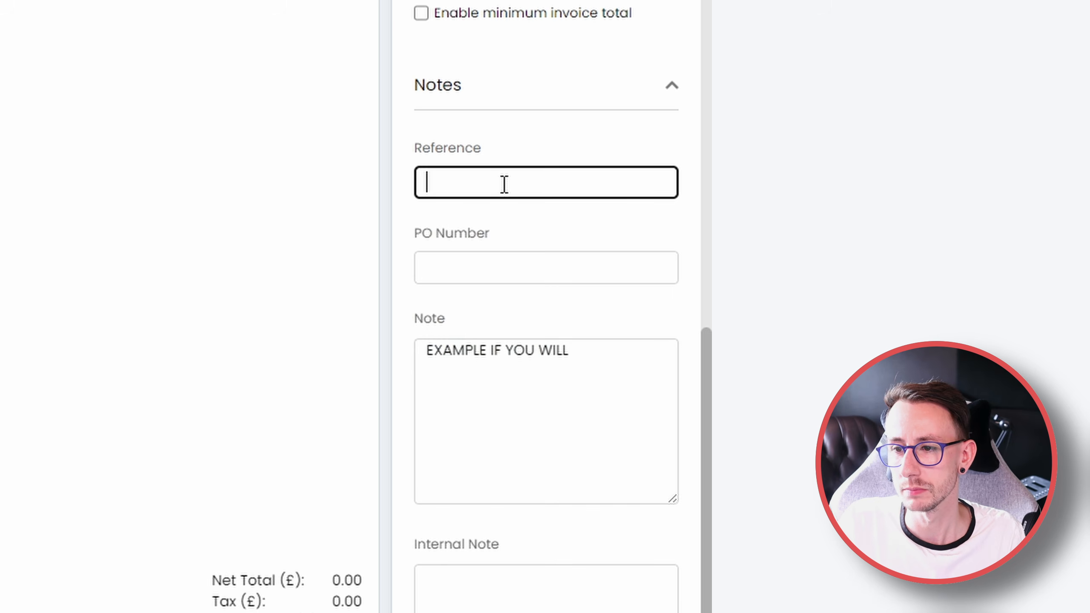
pyautogui.hotkey('ctrl', 'v')
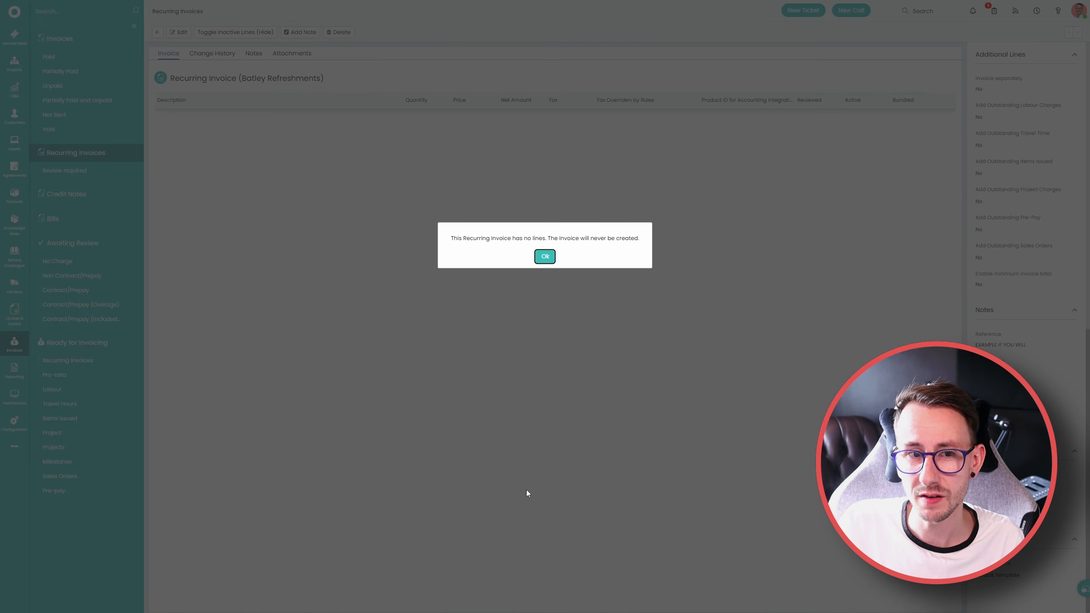
pyautogui.click(543, 255)
# Search the recurring invoices list for "example" and reopen the matching Batley Refreshments invoice
pyautogui.click(91, 154)
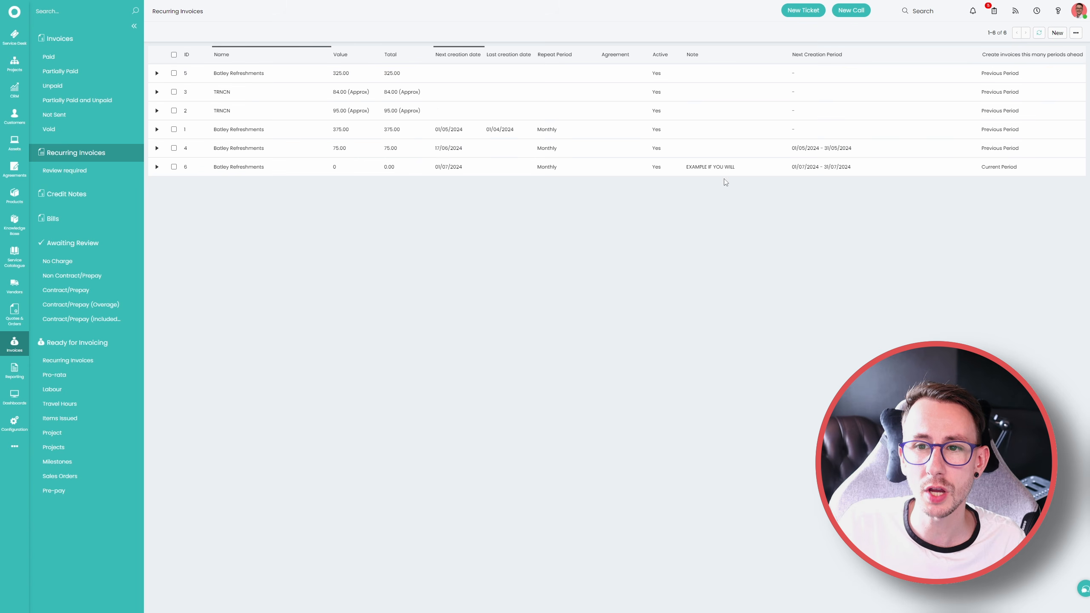
pyautogui.click(84, 14)
pyautogui.write('example')
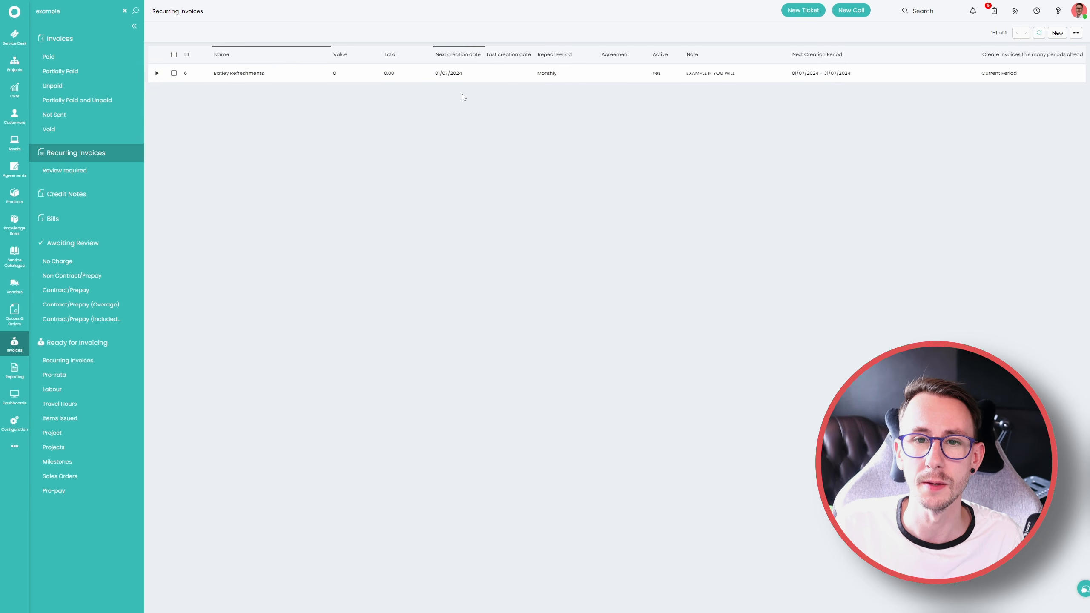
pyautogui.moveTo(124, 16); pyautogui.dragTo(269, 138)
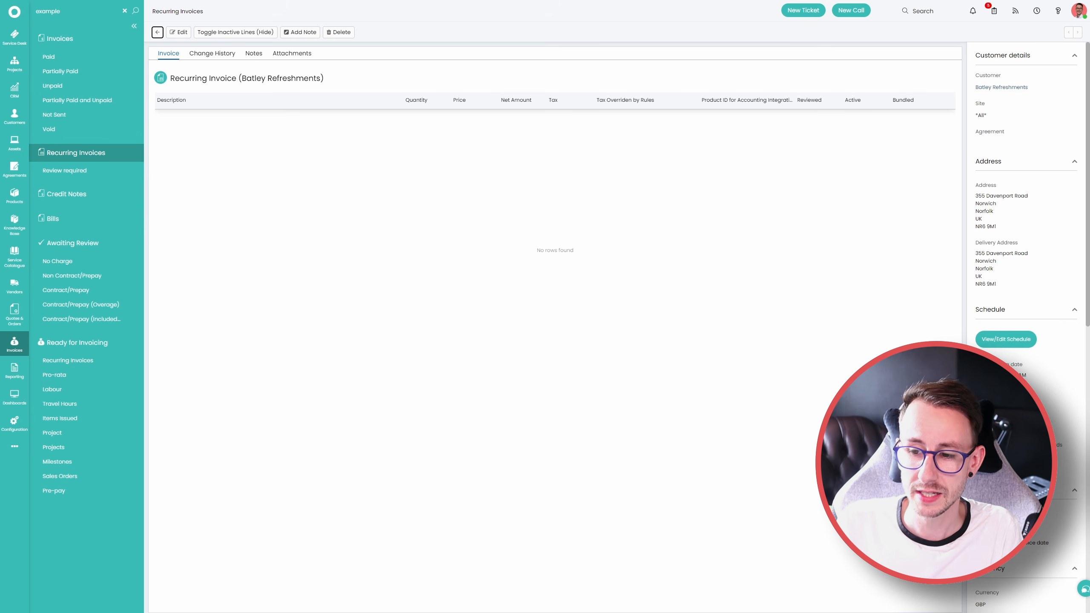
pyautogui.scroll(-13, 1025, 193)
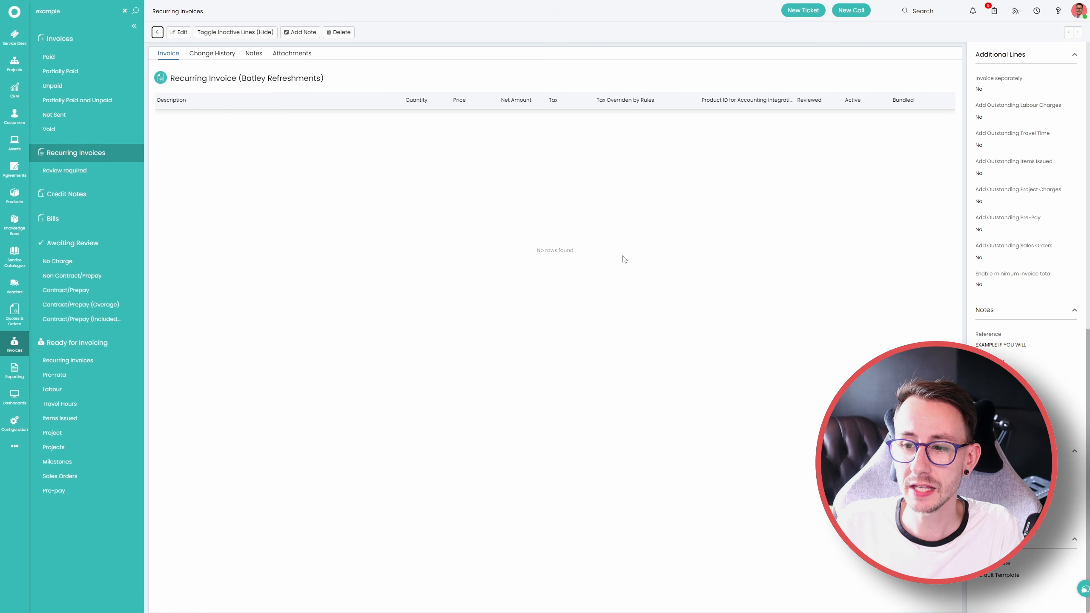
# Try Yearly as the invoice's automatic percent increase period, clear it again, and save the invoice
pyautogui.click(178, 32)
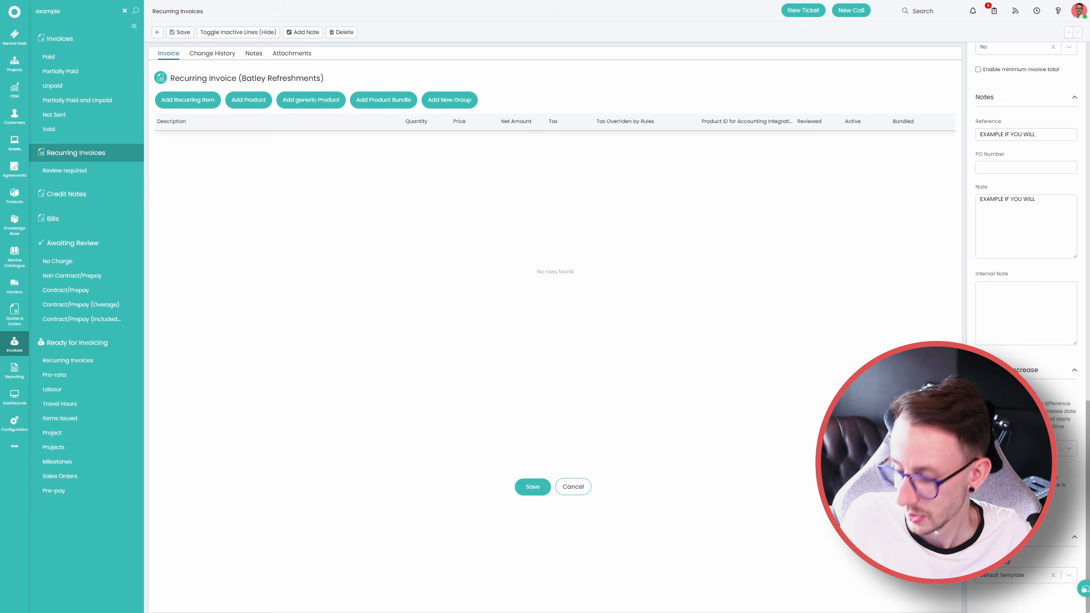
pyautogui.moveTo(986, 394); pyautogui.dragTo(1043, 436)
pyautogui.click(1016, 451)
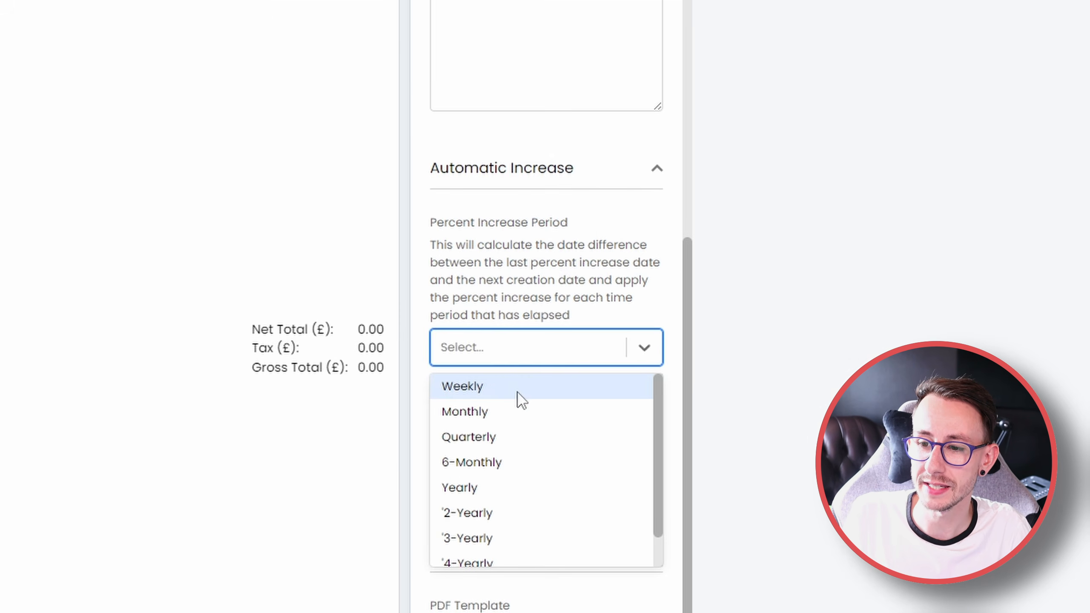
pyautogui.click(478, 489)
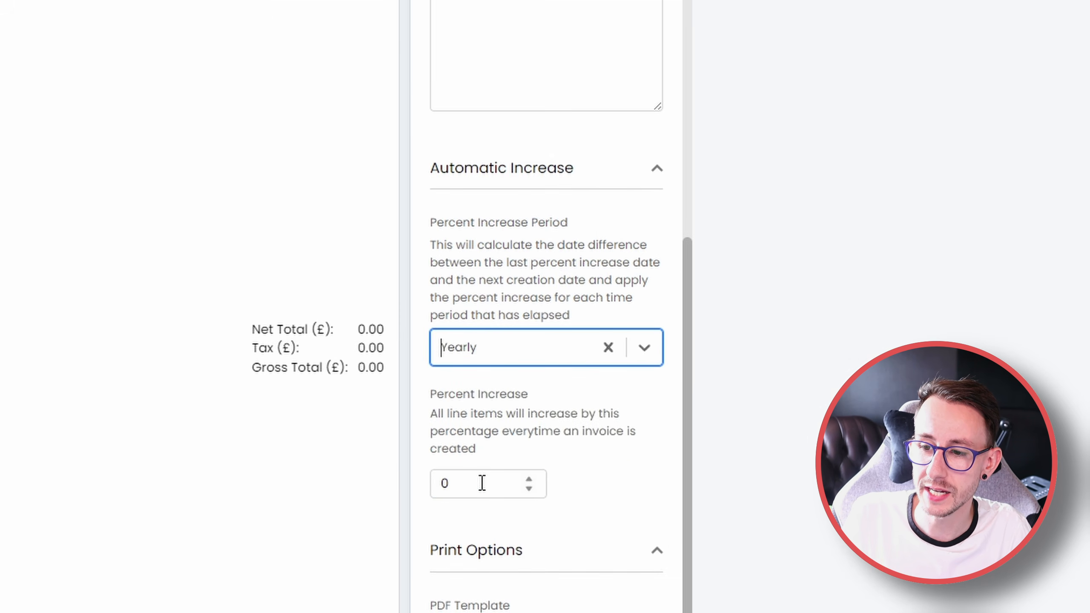
pyautogui.press('Tab')
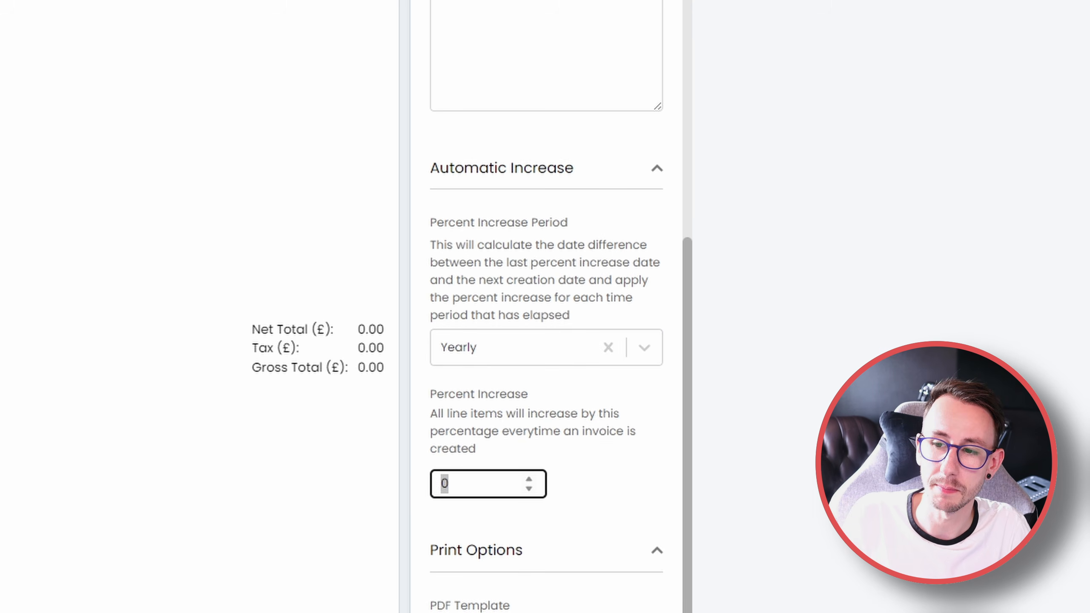
pyautogui.click(611, 353)
pyautogui.scroll(10, 613, 357)
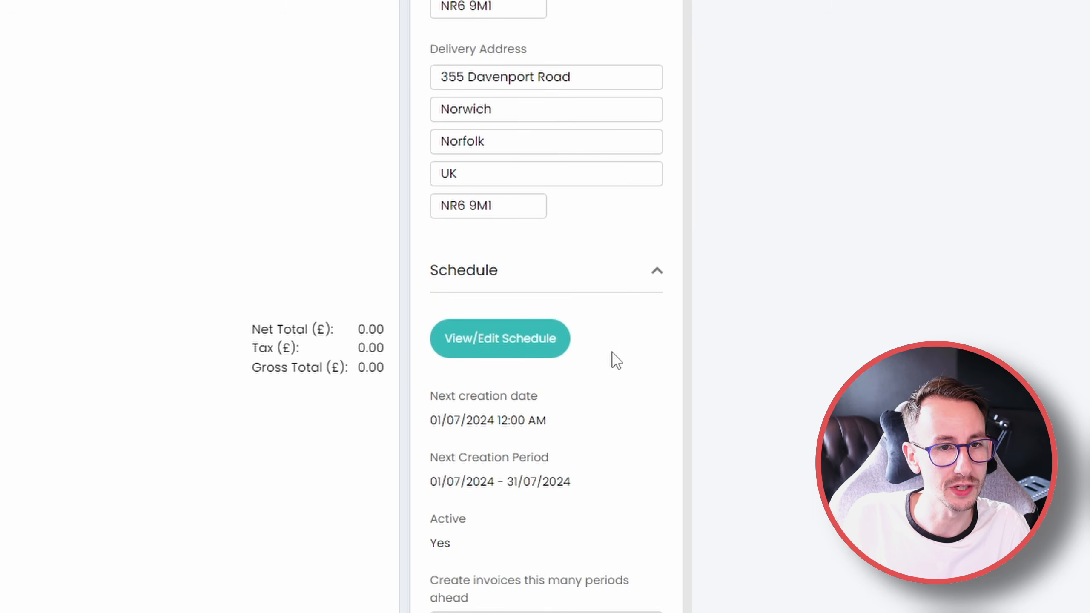
pyautogui.click(313, 488)
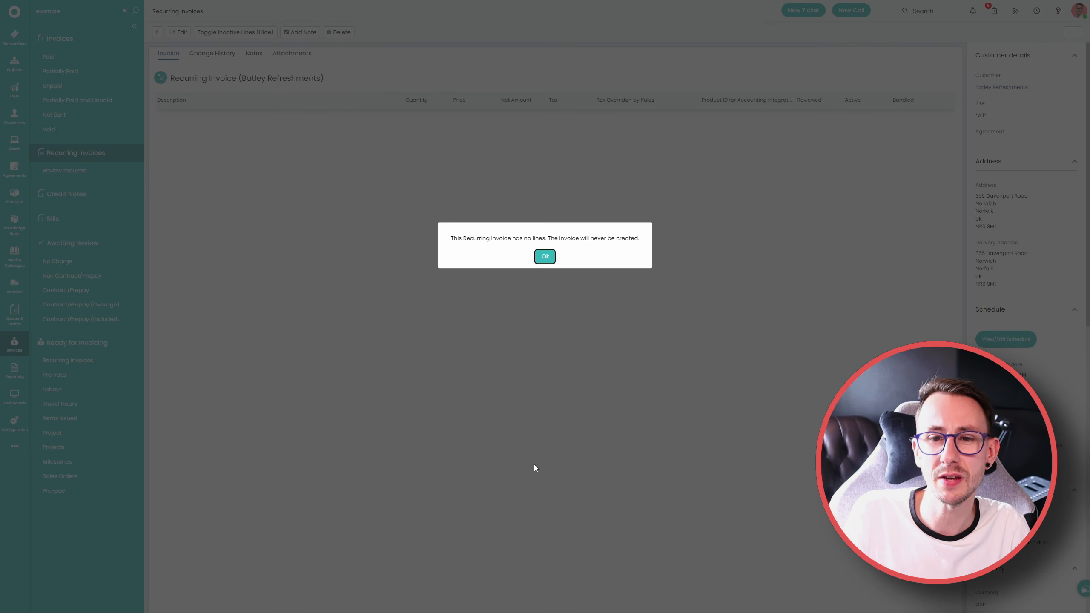
pyautogui.click(545, 256)
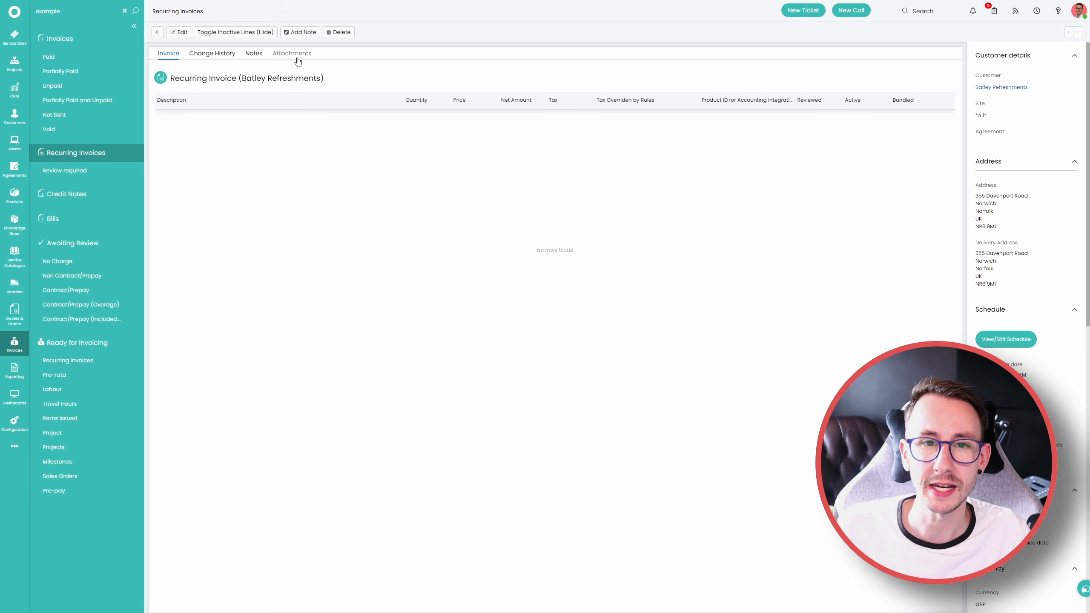
# Review the recurring invoice's change history and notes, opening a blank note entry and cancelling it
pyautogui.click(209, 55)
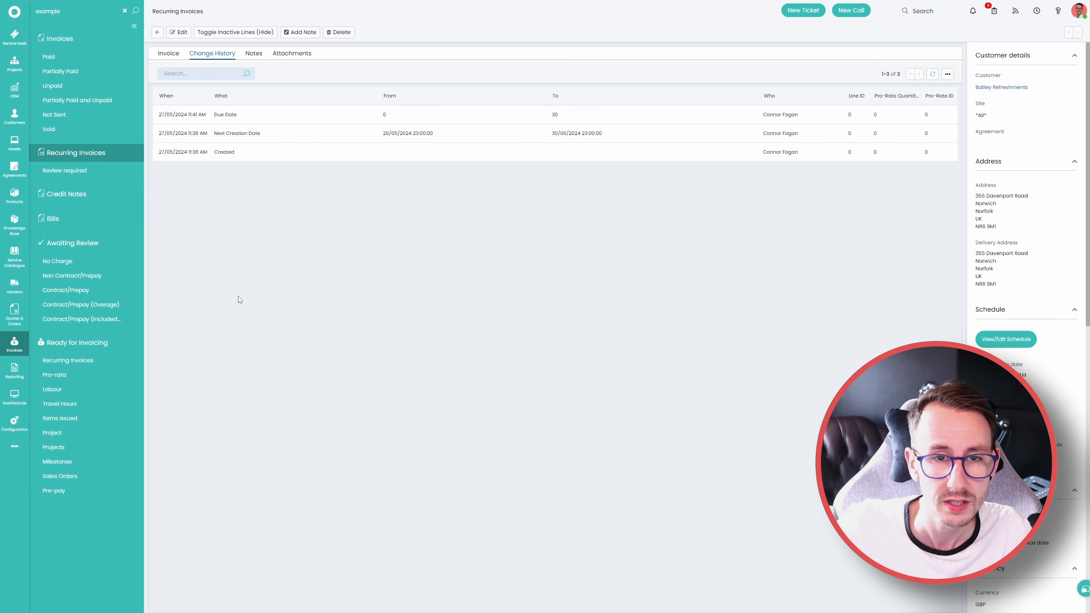
pyautogui.click(254, 53)
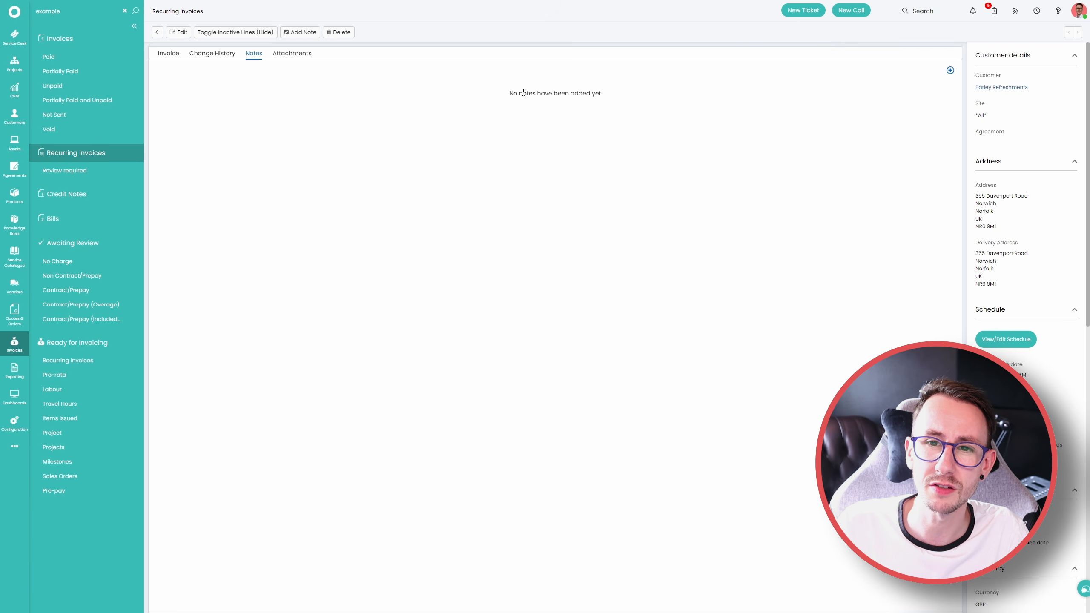
pyautogui.click(950, 70)
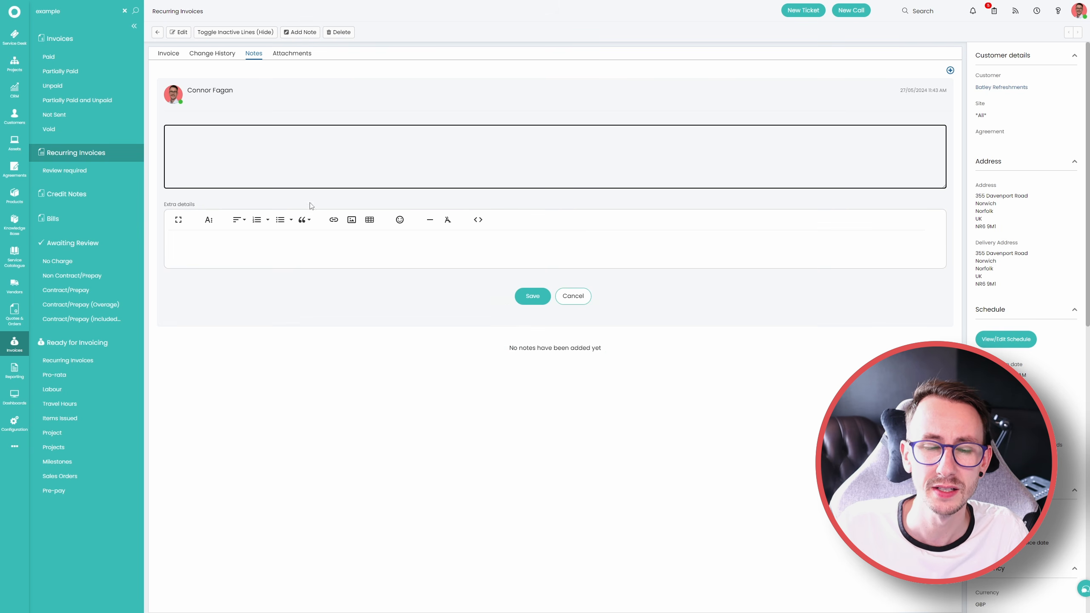
pyautogui.click(250, 235)
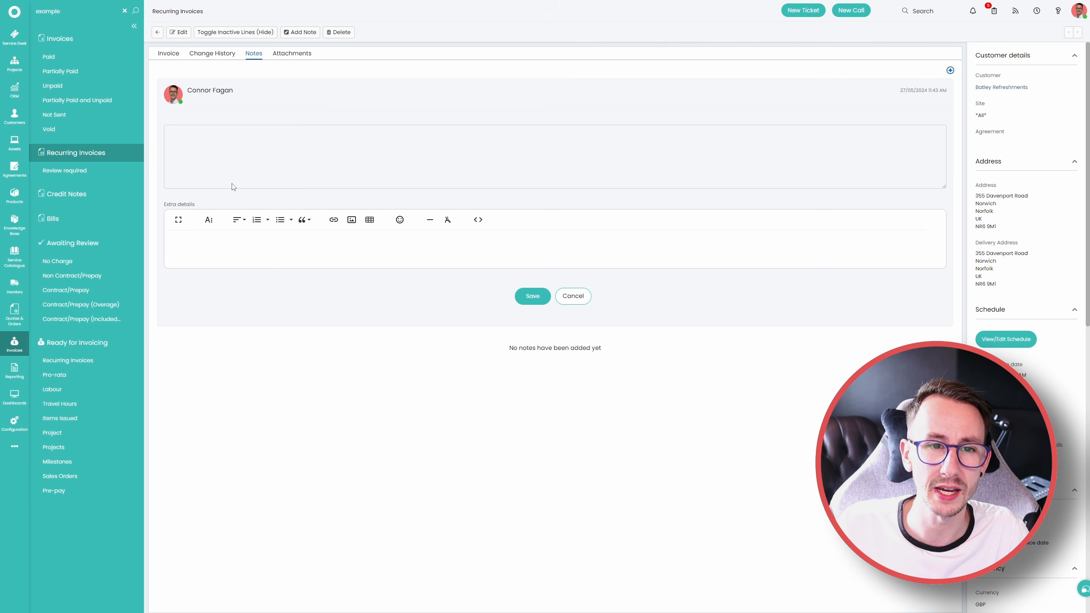
pyautogui.click(261, 158)
pyautogui.click(573, 296)
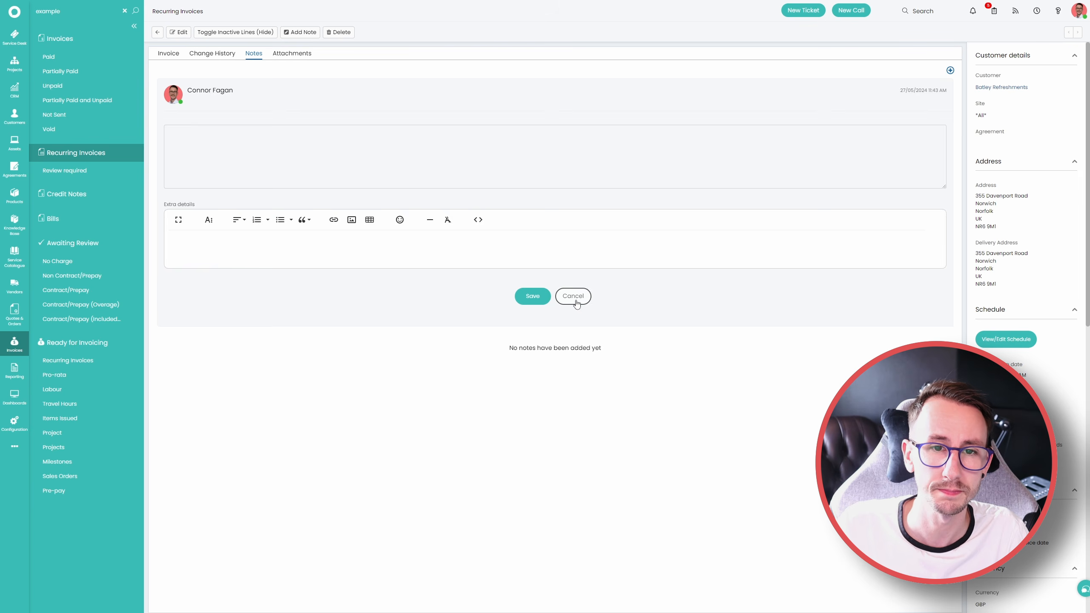
# Check the invoice's attachments area and its file upload chooser, cancel the upload, and return to the invoice lines
pyautogui.click(298, 56)
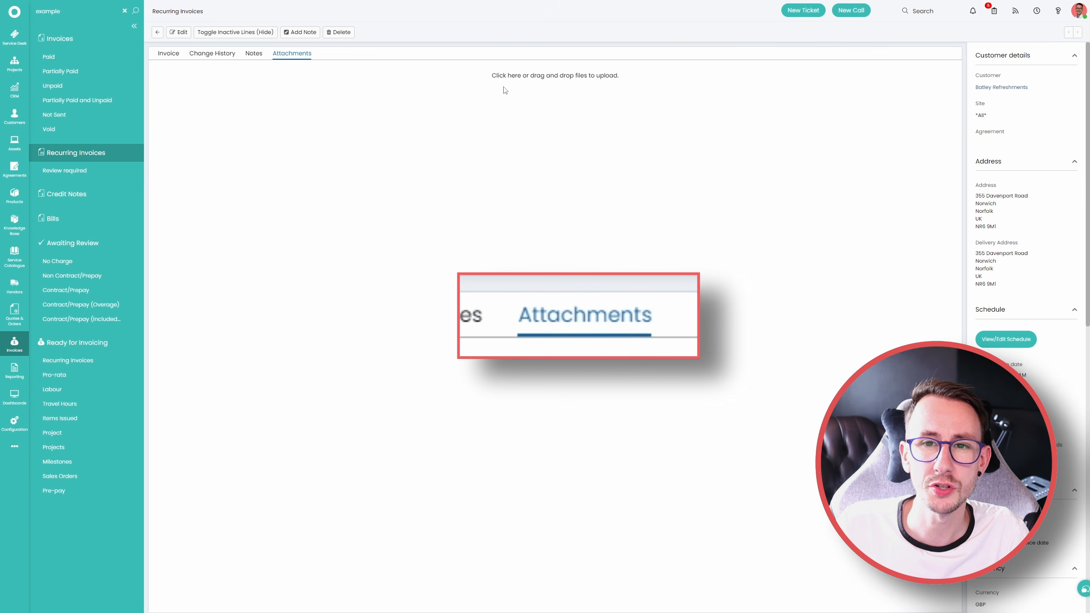
pyautogui.moveTo(492, 76); pyautogui.dragTo(620, 86)
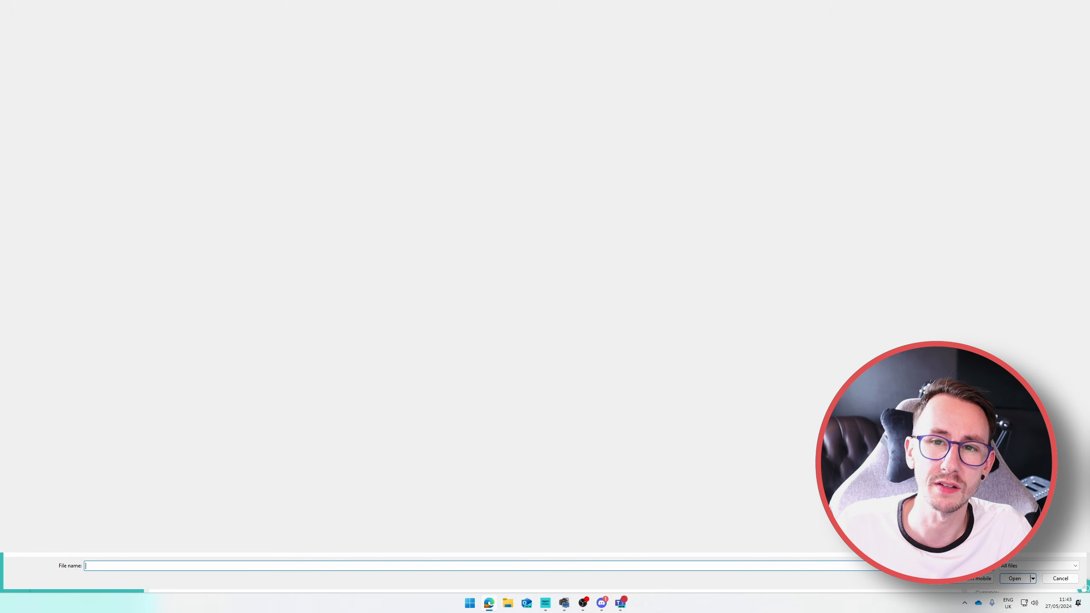
pyautogui.click(1075, 7)
pyautogui.click(169, 54)
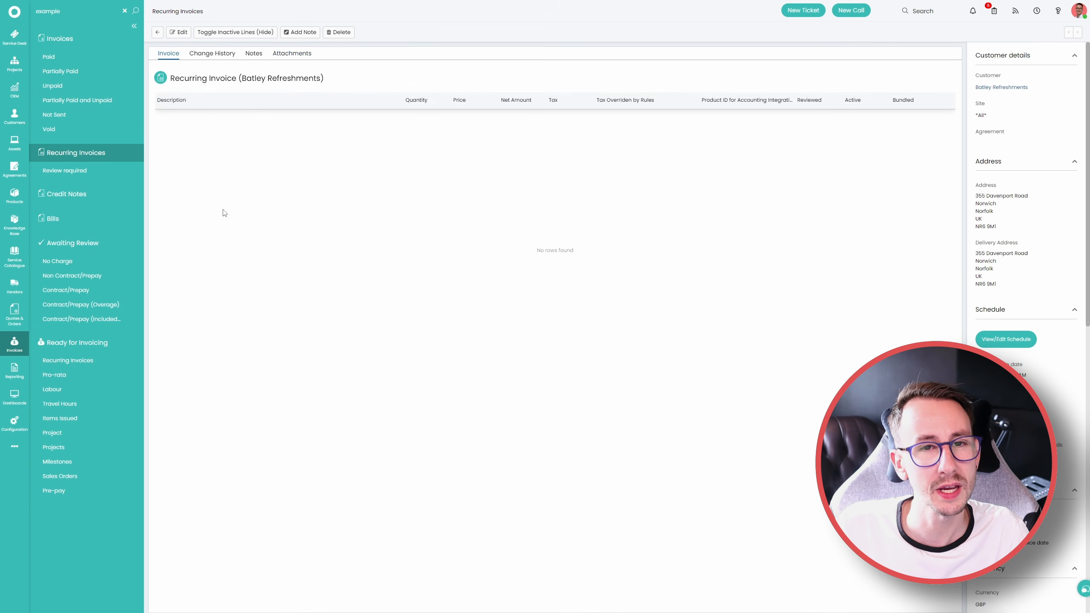
# Start editing the invoice and examine the available bundles and options for adding a product bundle, cancelling the dialog
pyautogui.click(178, 32)
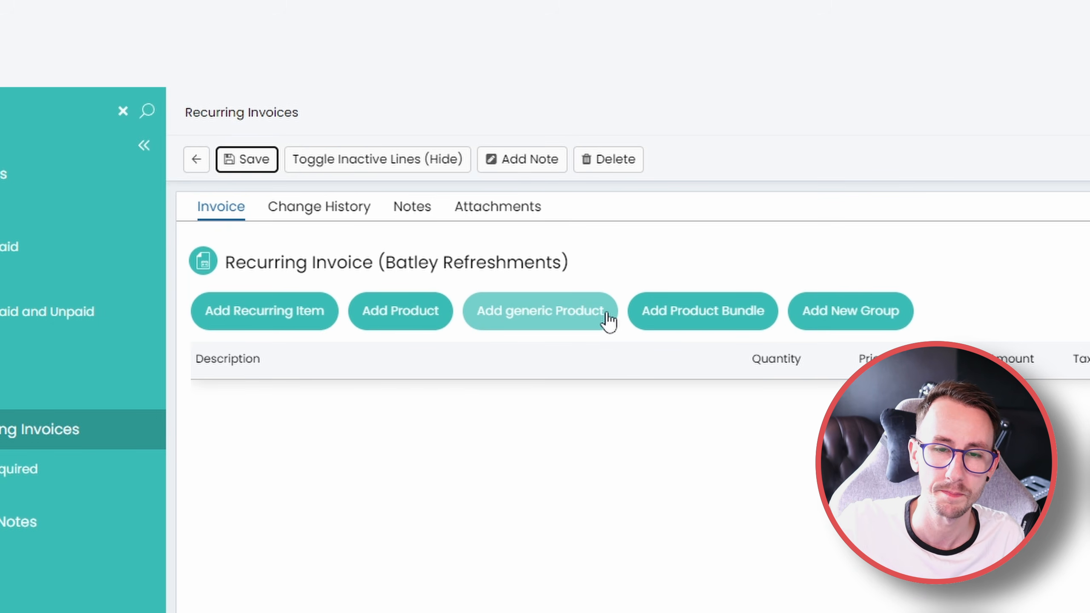
pyautogui.click(730, 313)
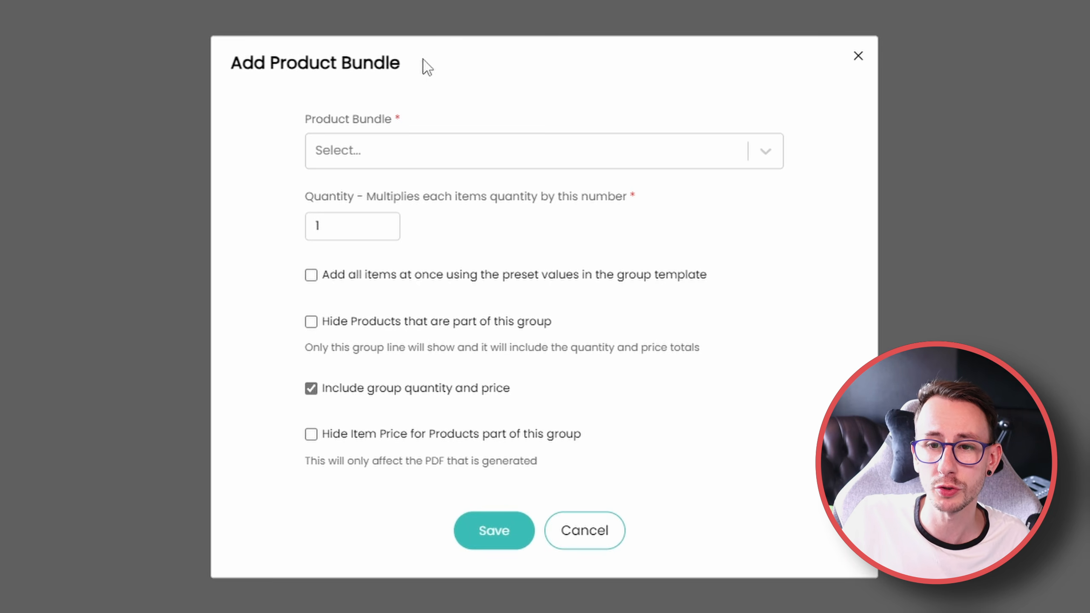
pyautogui.click(497, 151)
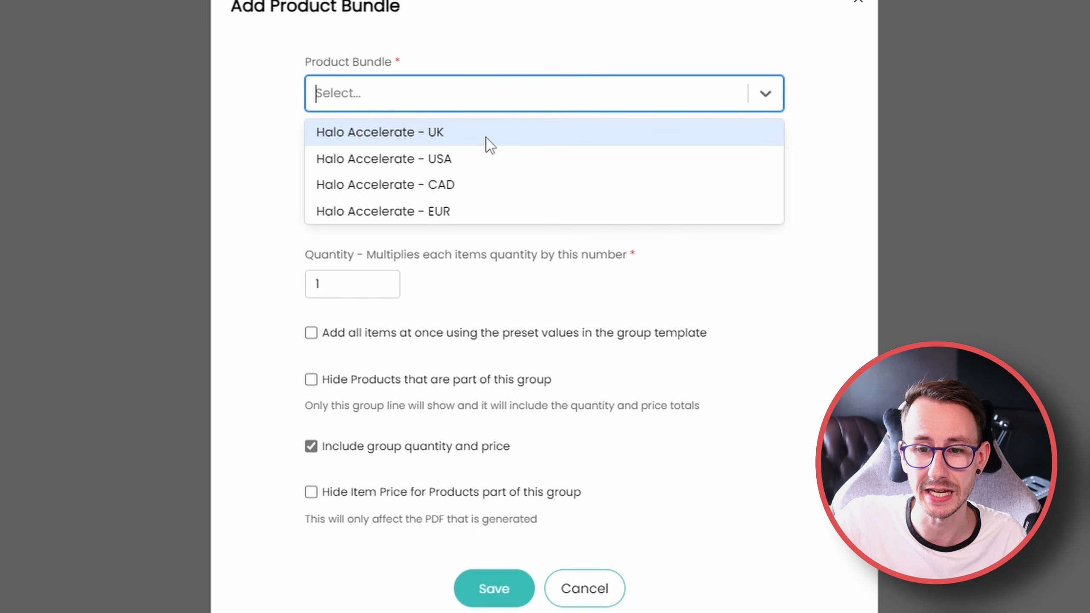
pyautogui.click(606, 584)
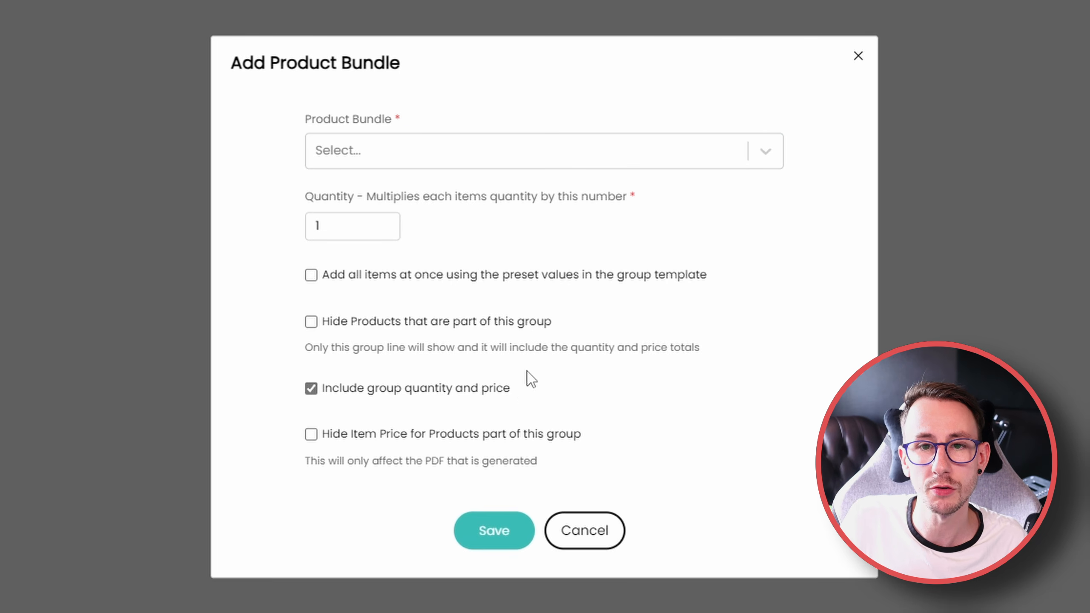
pyautogui.click(614, 609)
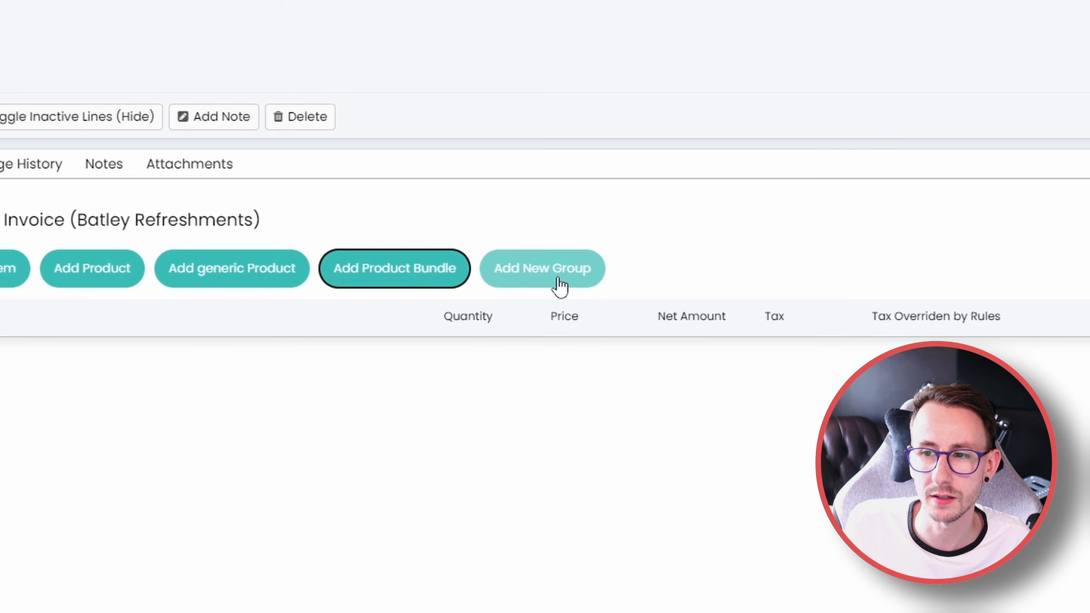
pyautogui.click(517, 516)
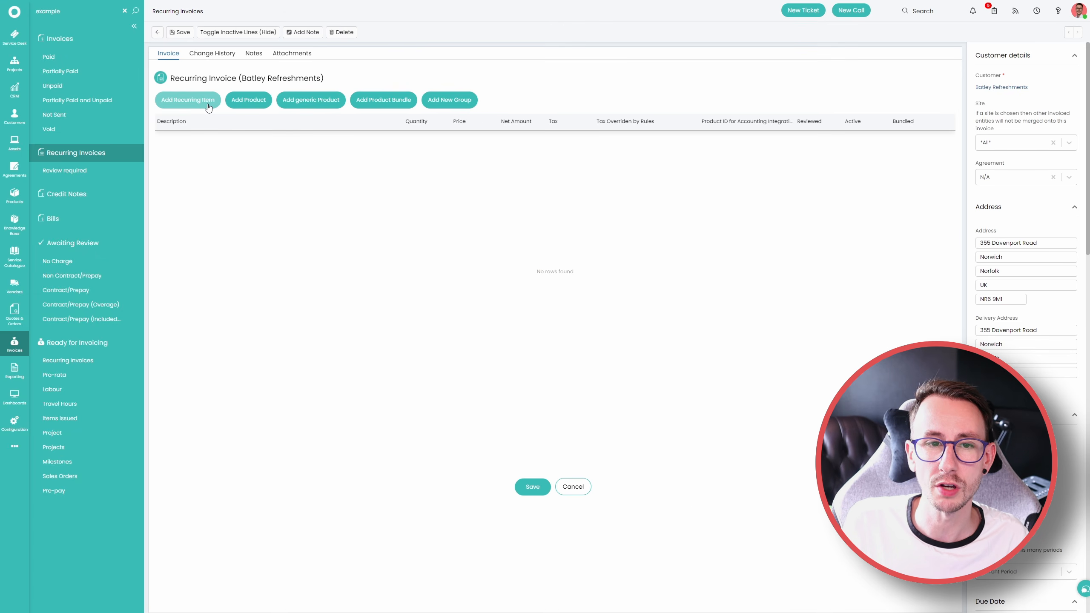
# Add the Laptop Setup Fee product to the recurring invoice as a recurring item with quantity 1
pyautogui.click(209, 106)
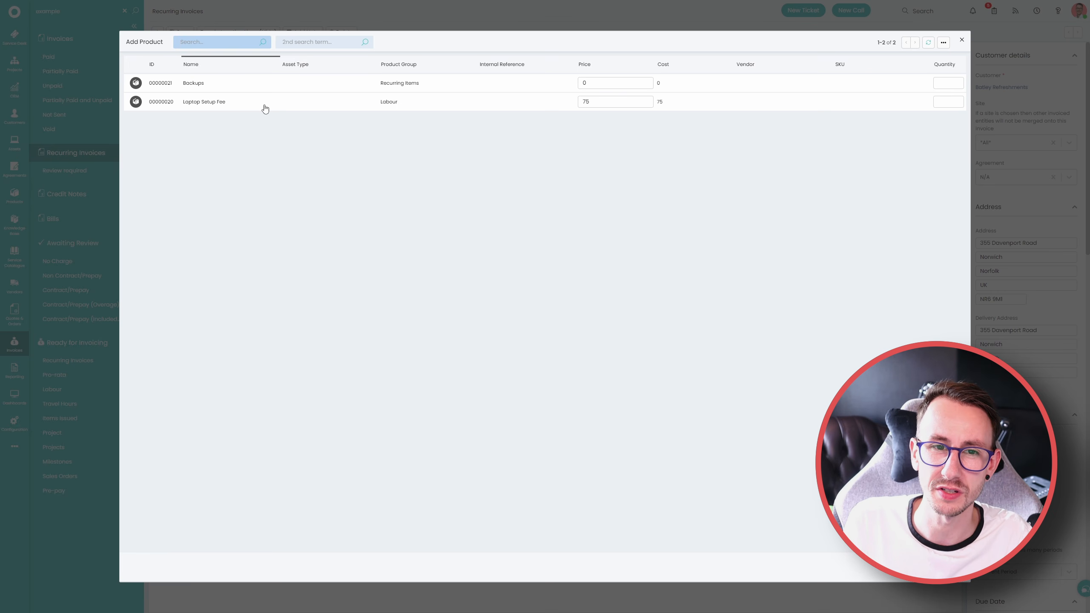
pyautogui.click(951, 102)
pyautogui.write('1')
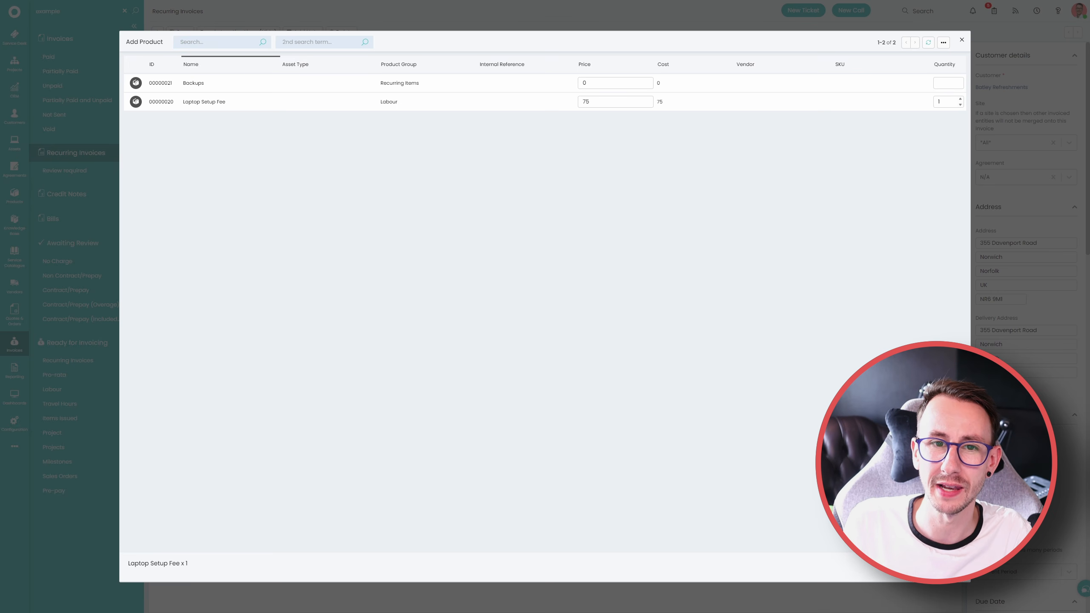
pyautogui.press('Return')
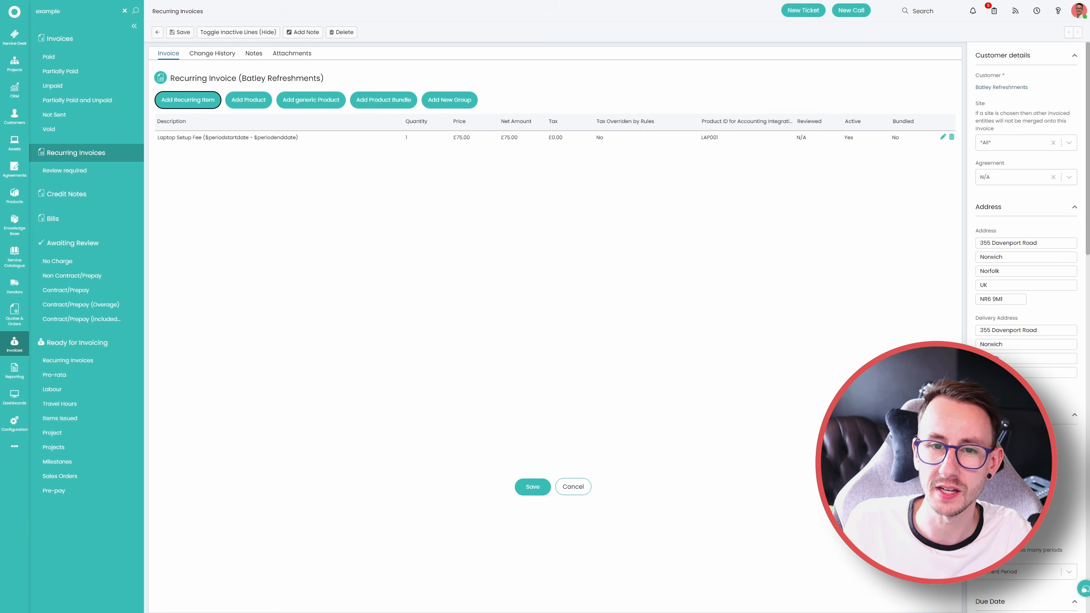
# Edit the Laptop Setup Fee line and replace its description with "Microsoft Business Premium"
pyautogui.click(944, 140)
pyautogui.moveTo(375, 135); pyautogui.dragTo(88, 126)
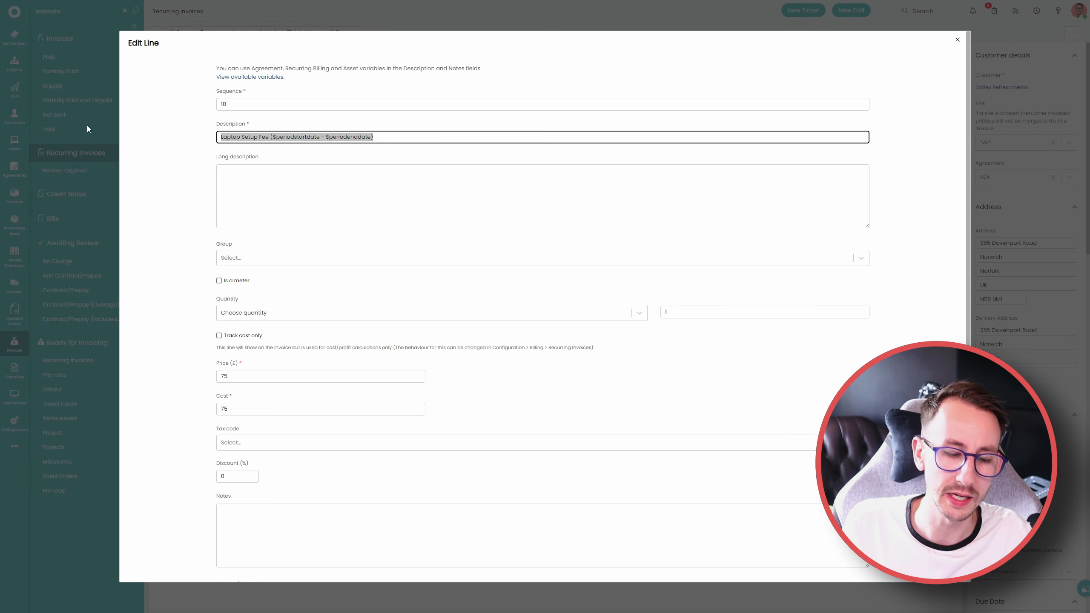
pyautogui.write('Microsoft')
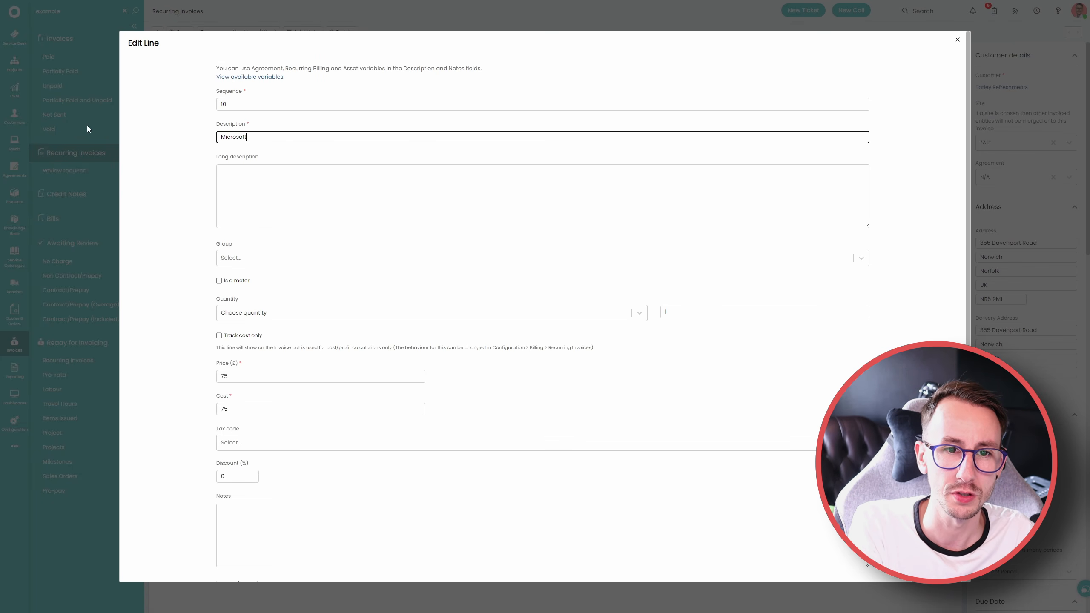
pyautogui.write(' Business Premo')
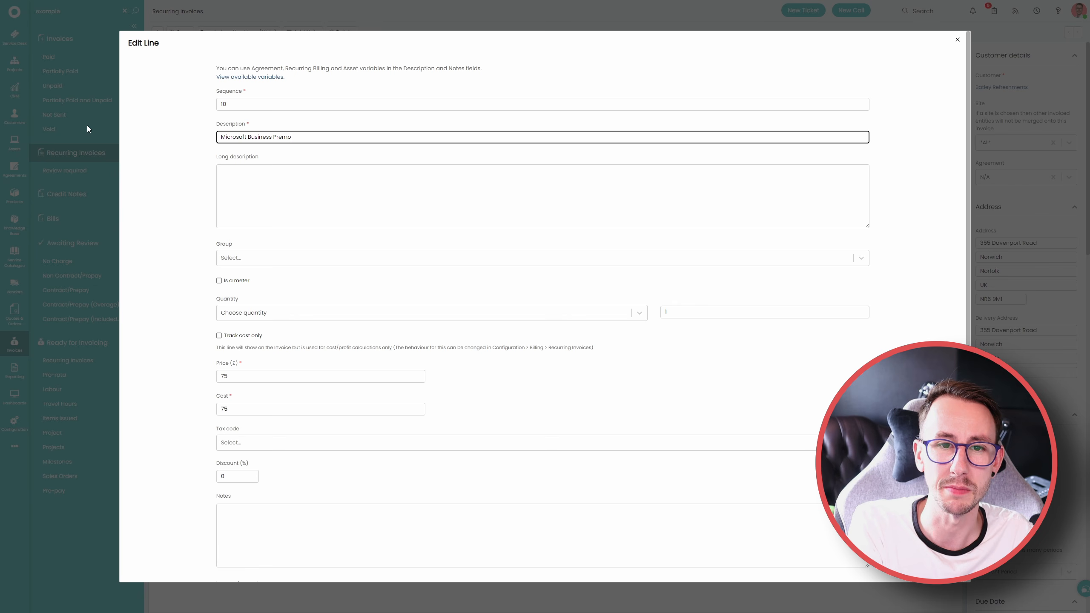
pyautogui.press('BackSpace')
pyautogui.write('ium')
# Copy the line's description into its long description and extend it to "Microsoft Business Premium (monthly Month to Month)"
pyautogui.hotkey('ctrl', 'a')
pyautogui.click(318, 175)
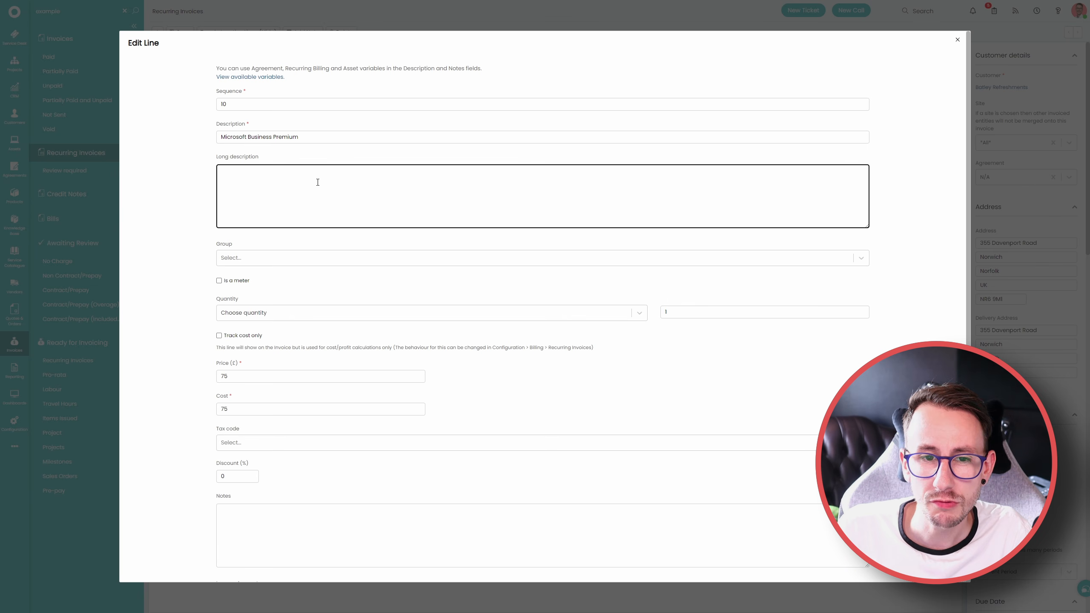
pyautogui.click(310, 133)
pyautogui.hotkey('ctrl', 'a')
pyautogui.hotkey('ctrl', 'c')
pyautogui.click(269, 184)
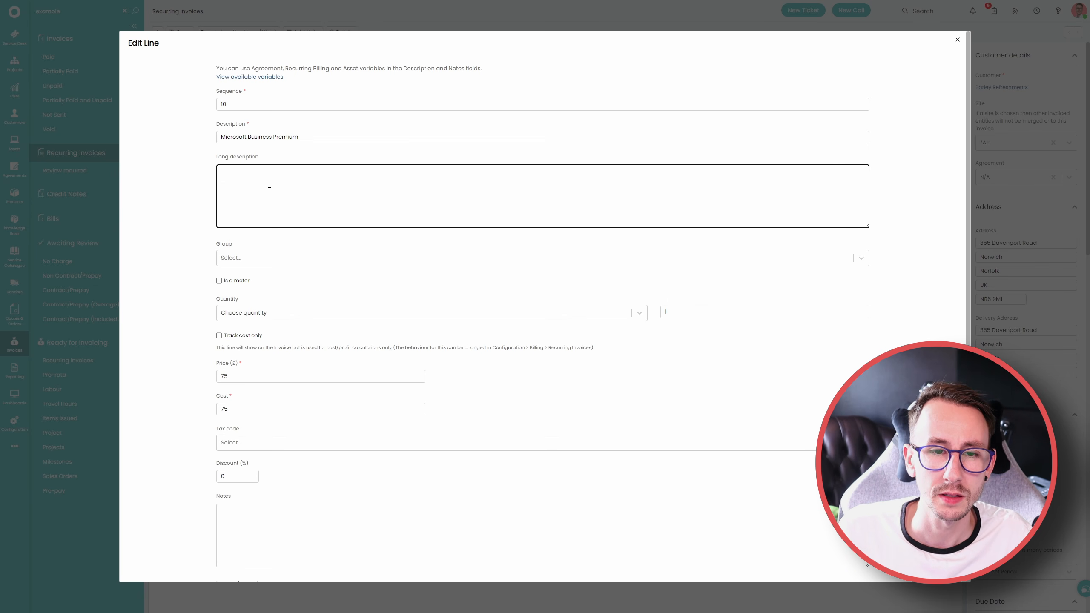
pyautogui.hotkey('ctrl', 'v')
pyautogui.write('(')
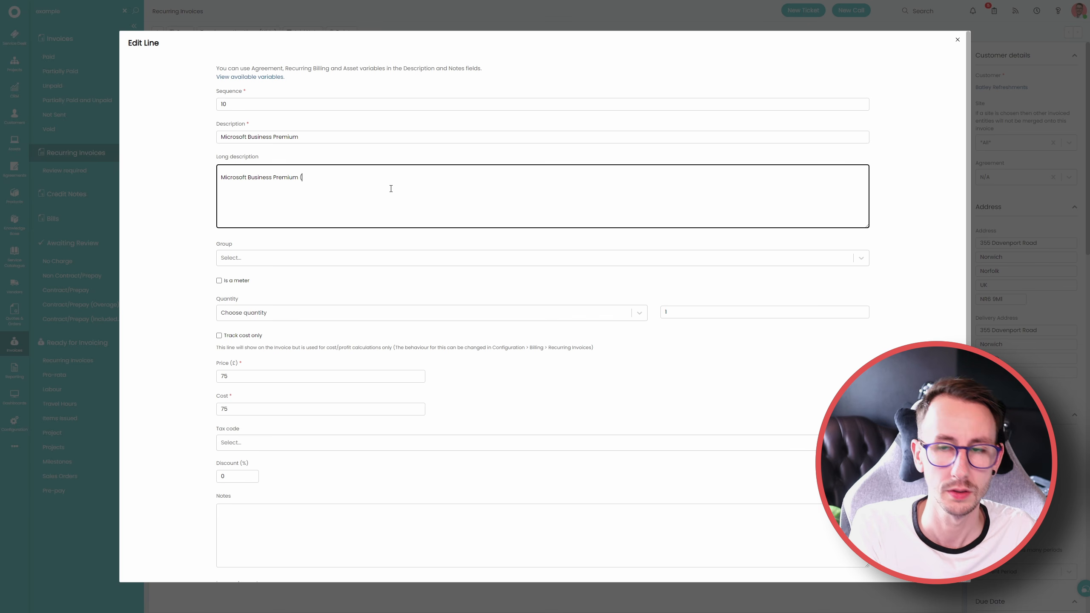
pyautogui.write('monthly')
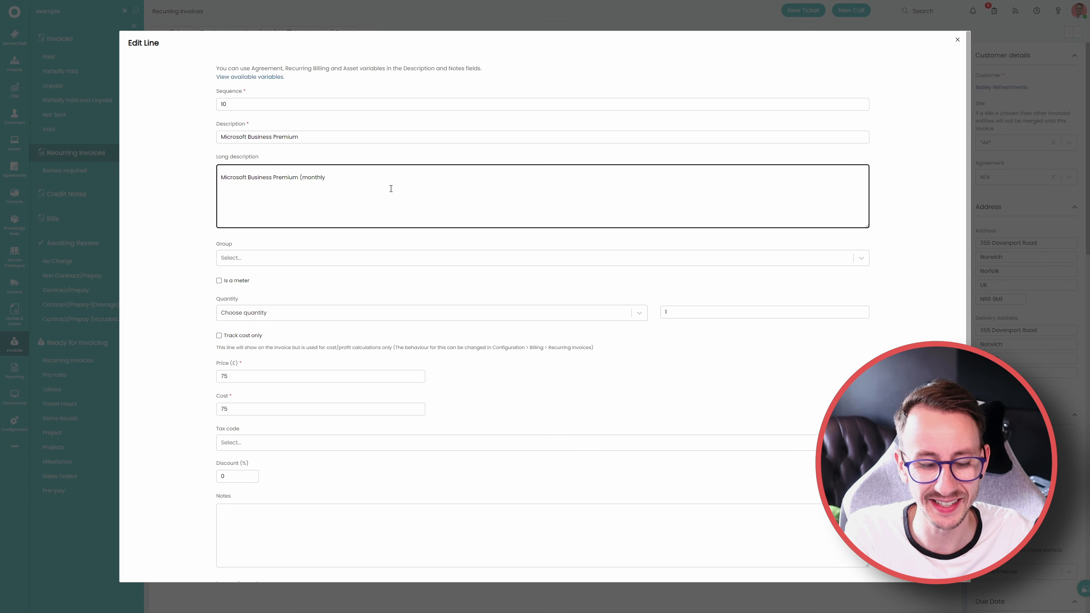
pyautogui.write(' M')
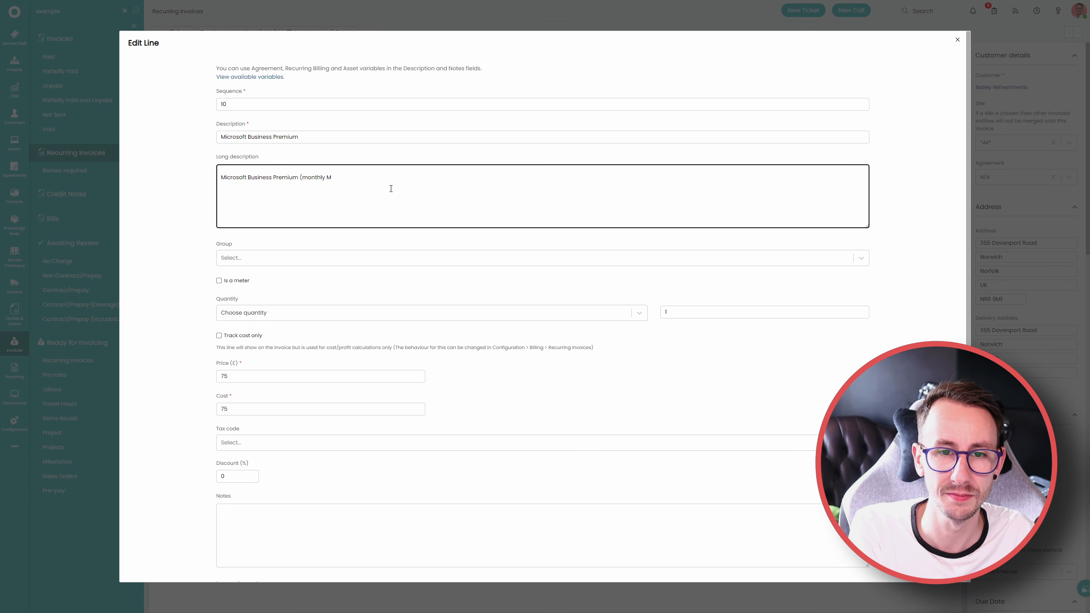
pyautogui.write('onth to Month')
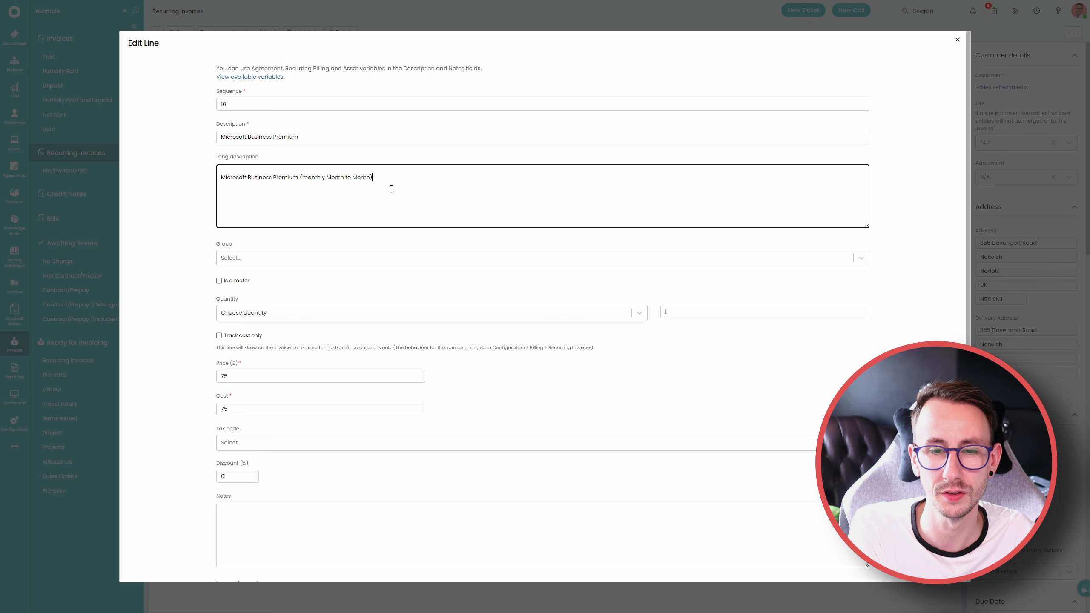
# Examine the line's available Group options and its "Is a meter" setting
pyautogui.click(357, 256)
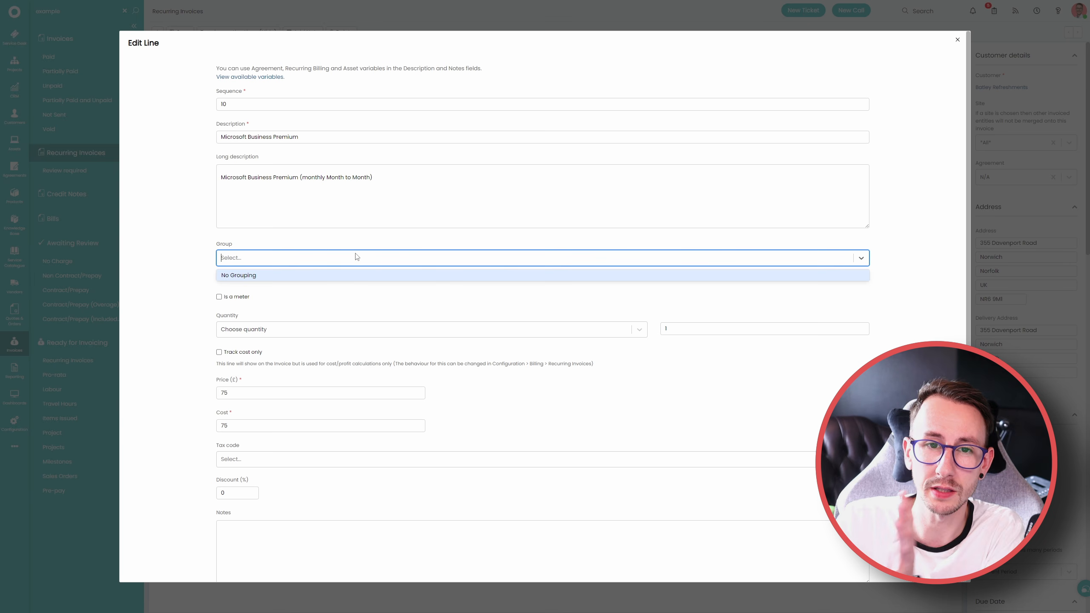
pyautogui.click(189, 258)
pyautogui.moveTo(260, 284); pyautogui.dragTo(225, 286)
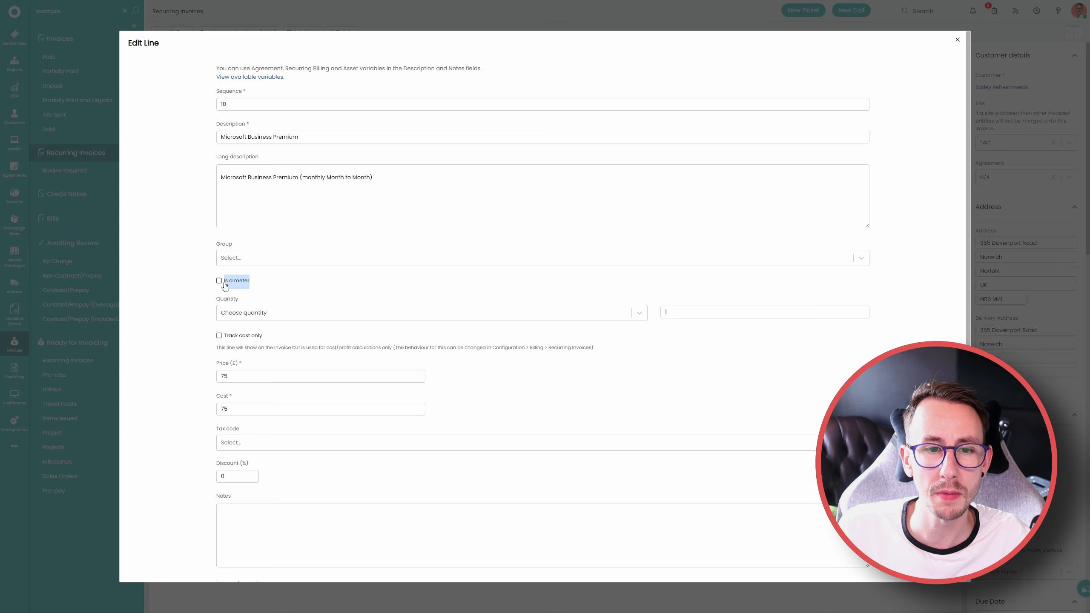
pyautogui.click(184, 286)
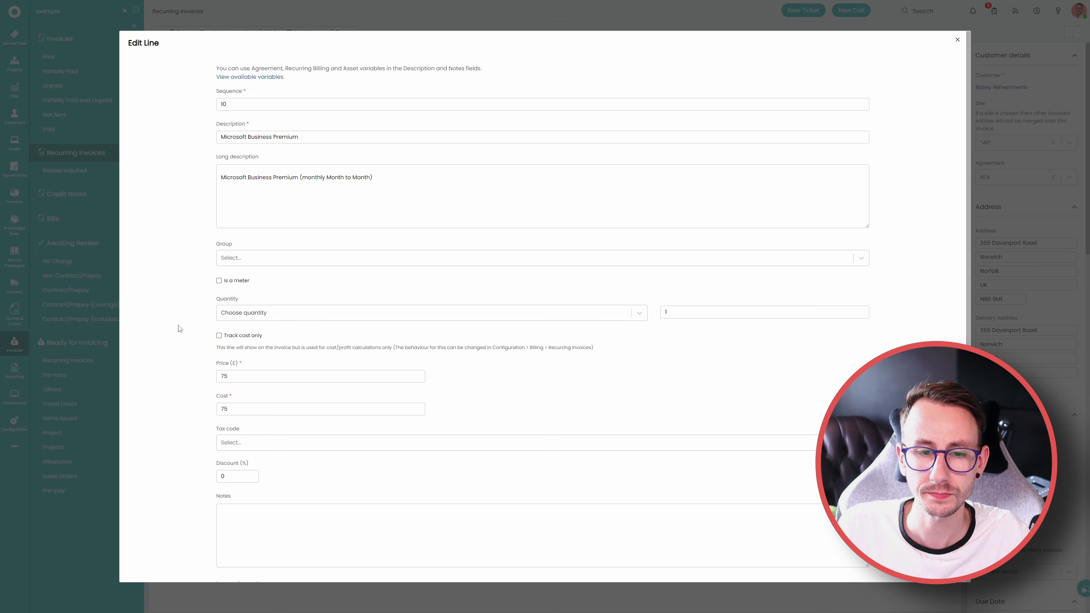
# Set the line's quantity method to "Calculate quantity from Licence count on creation"
pyautogui.scroll(-2, 181, 327)
pyautogui.moveTo(217, 215); pyautogui.dragTo(265, 217)
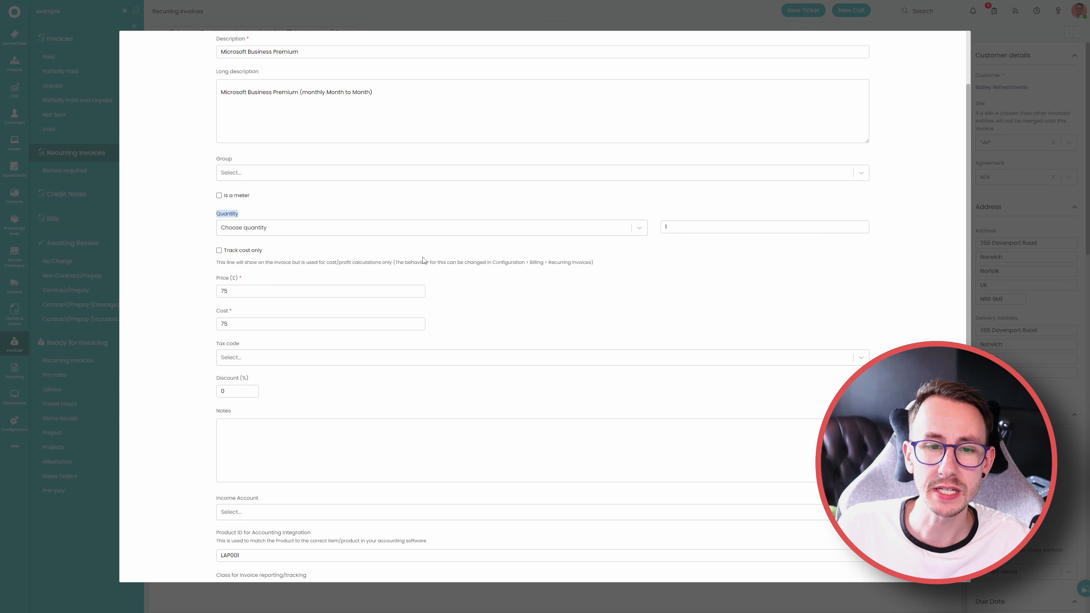
pyautogui.click(353, 231)
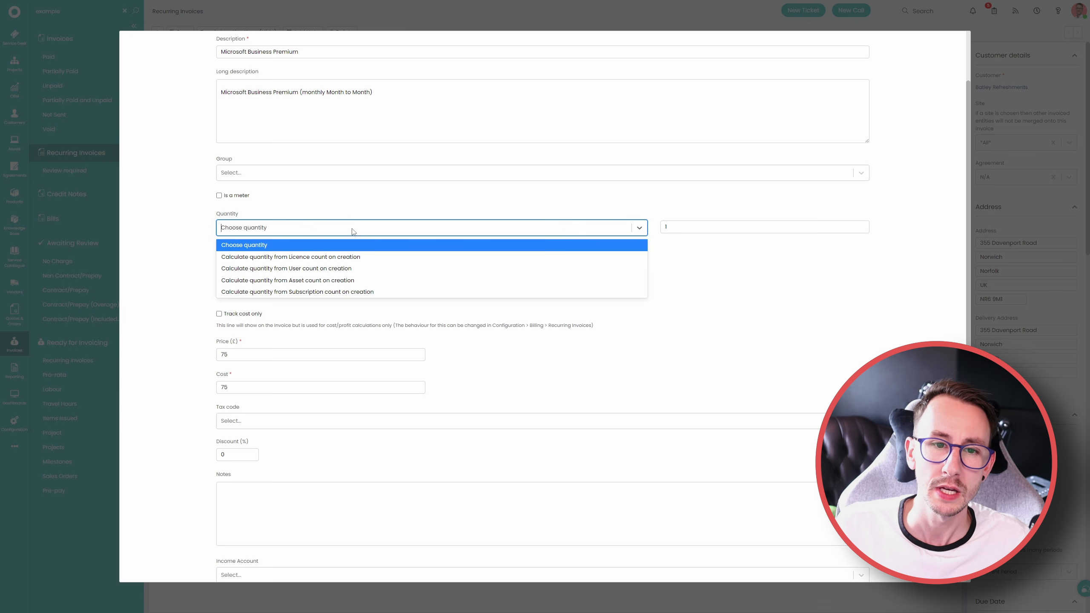
pyautogui.click(341, 257)
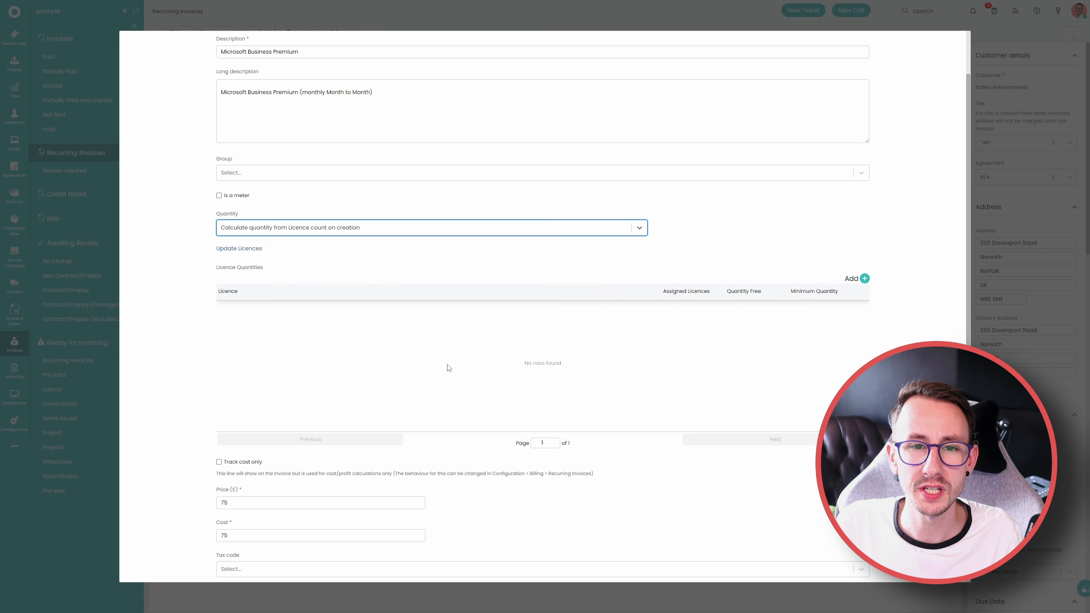
# Try adding a licence quantity for the Business Premium licence, cancel it, and close the line editor without saving
pyautogui.click(864, 279)
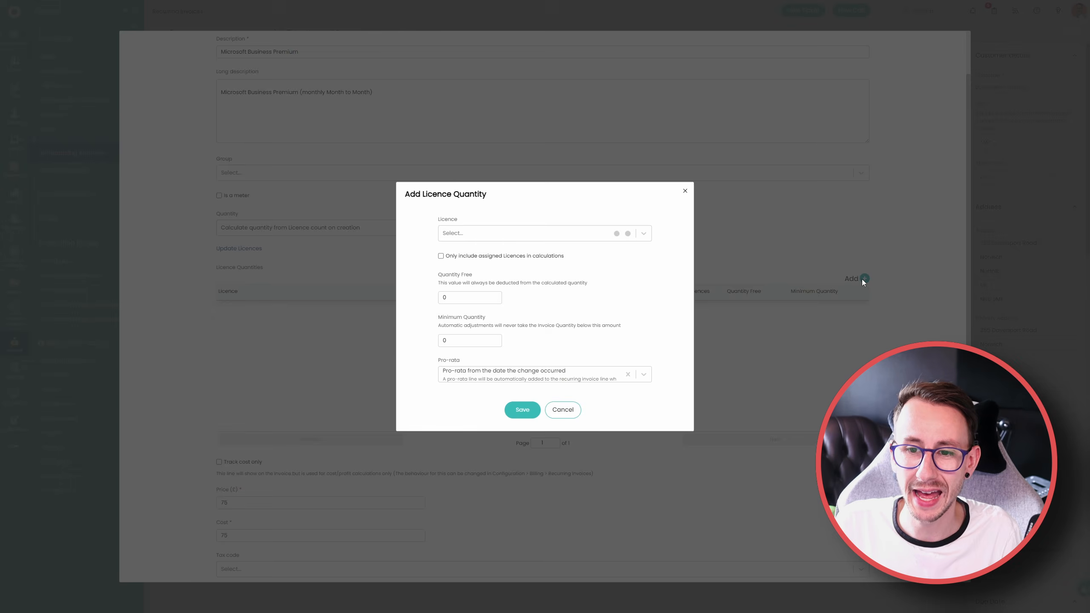
pyautogui.click(454, 228)
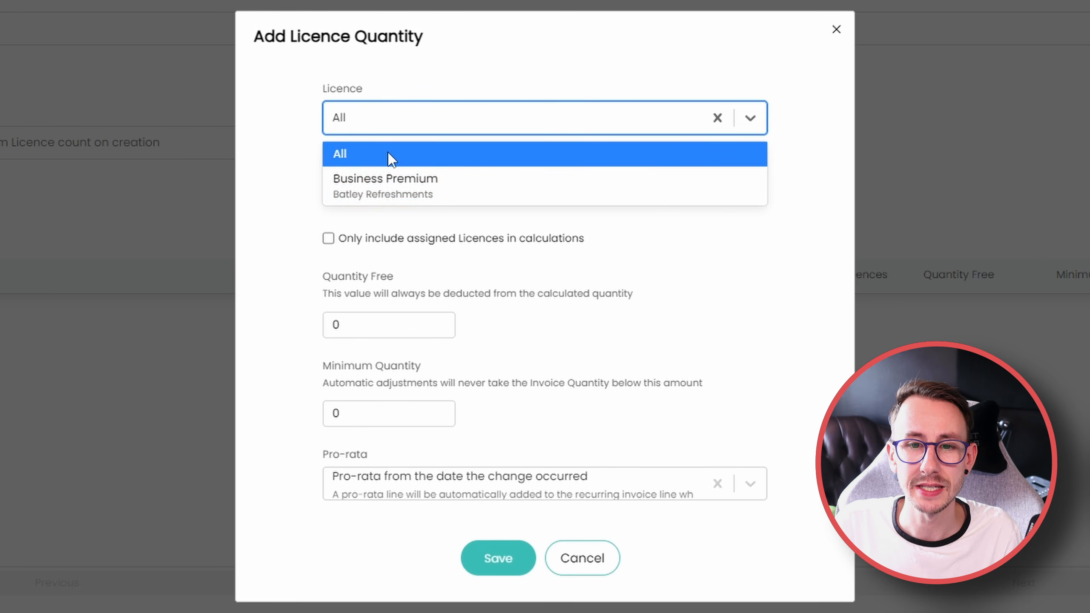
pyautogui.click(393, 177)
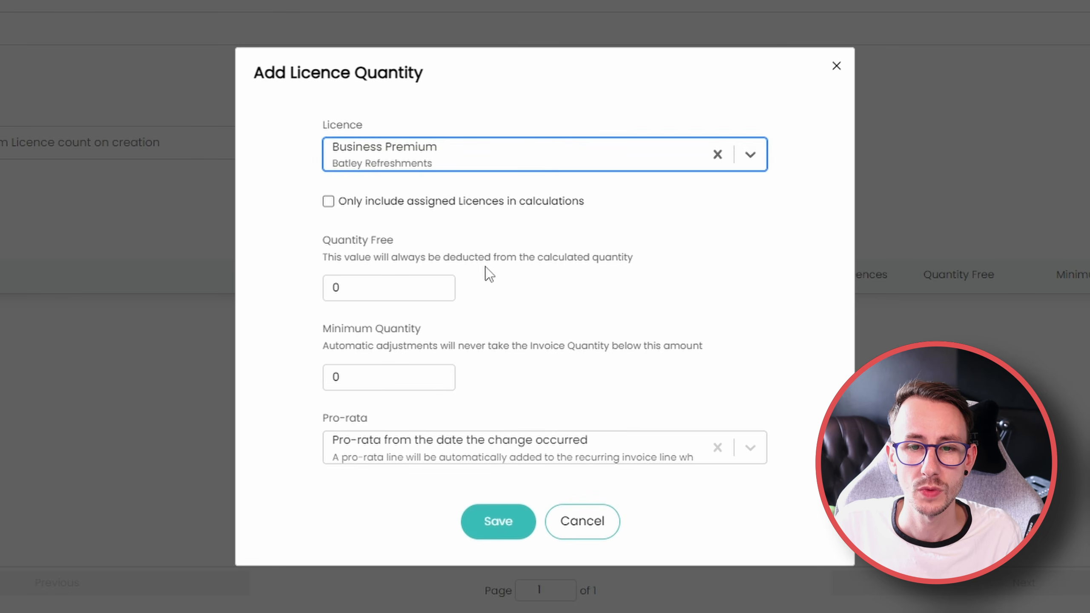
pyautogui.moveTo(593, 210); pyautogui.dragTo(339, 212)
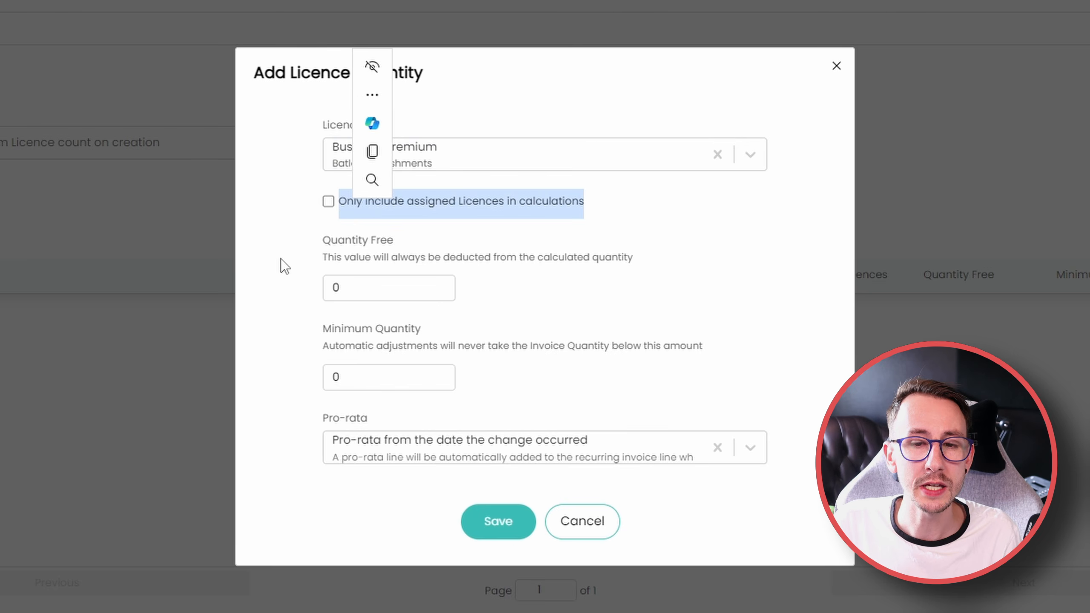
pyautogui.click(270, 260)
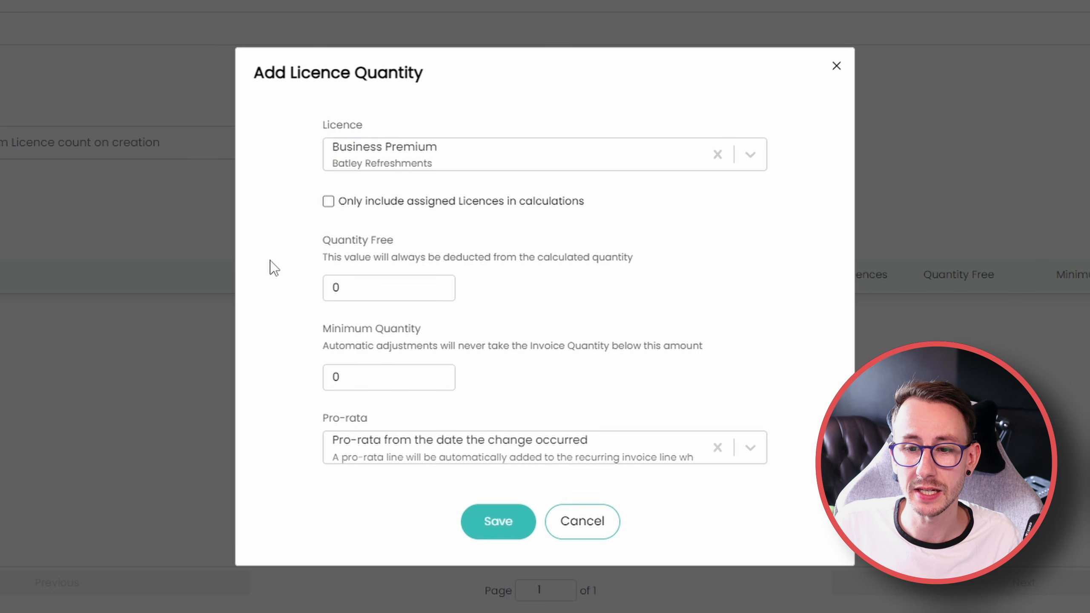
pyautogui.click(589, 521)
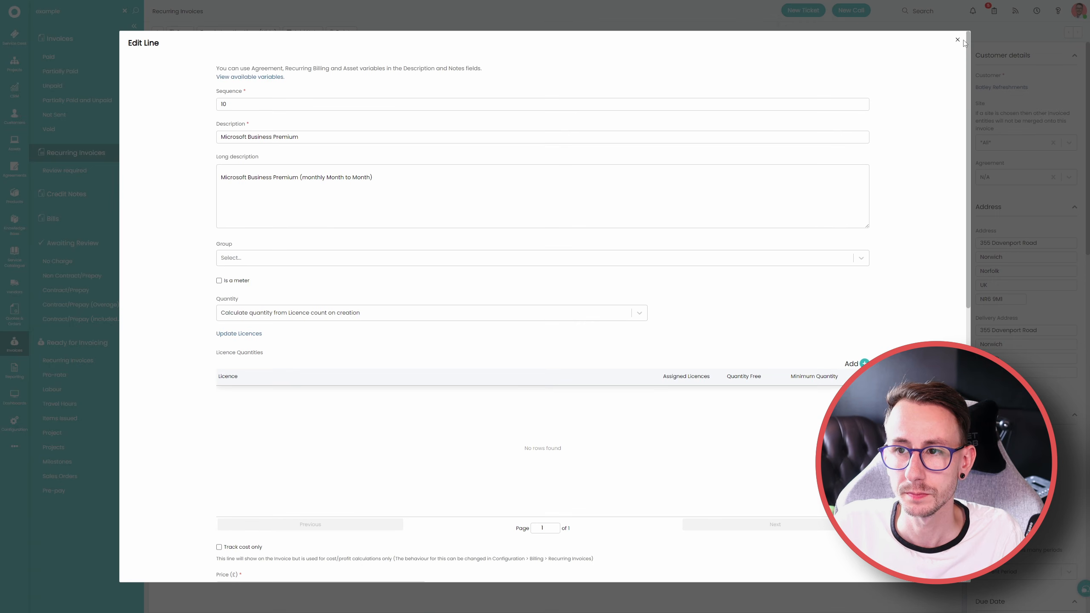
pyautogui.click(958, 40)
# Open the TRNCN customer's record and view its software licences, widening the Name column
pyautogui.rightClick(20, 116)
pyautogui.click(35, 117)
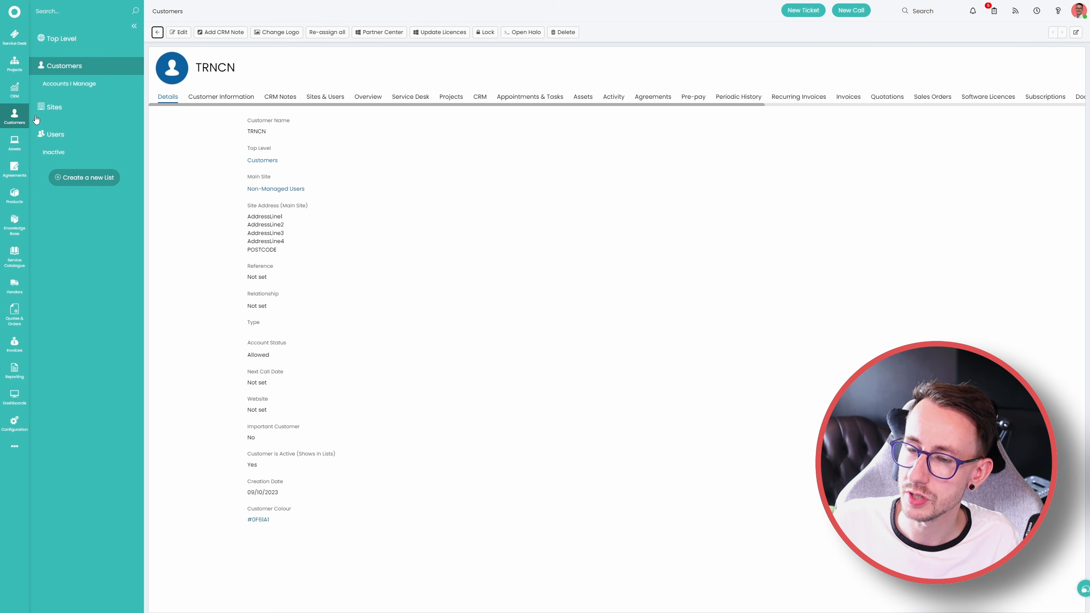
pyautogui.moveTo(569, 105); pyautogui.dragTo(890, 122)
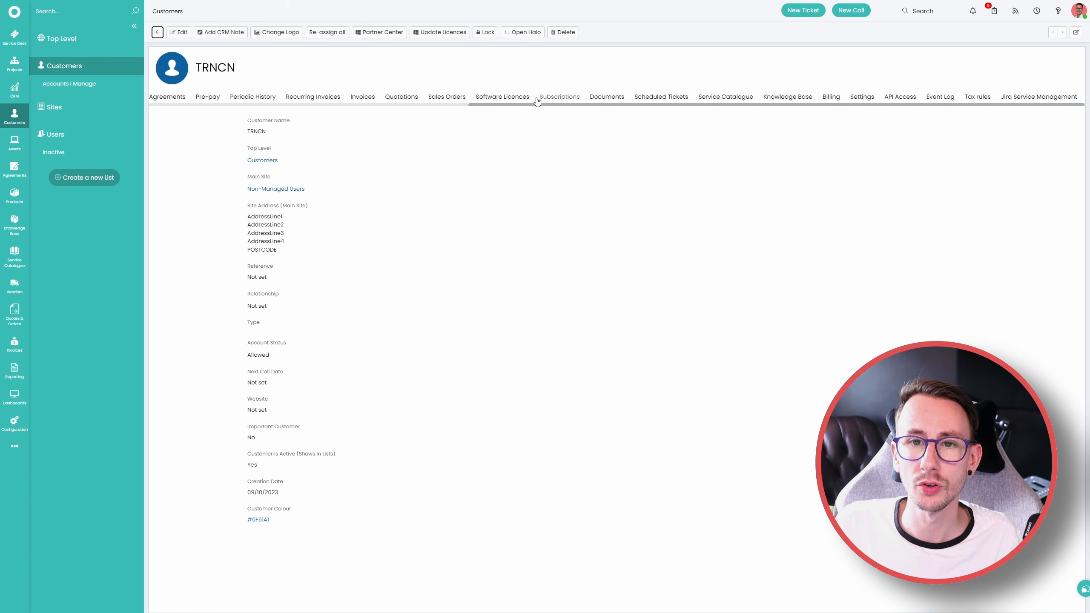
pyautogui.click(522, 97)
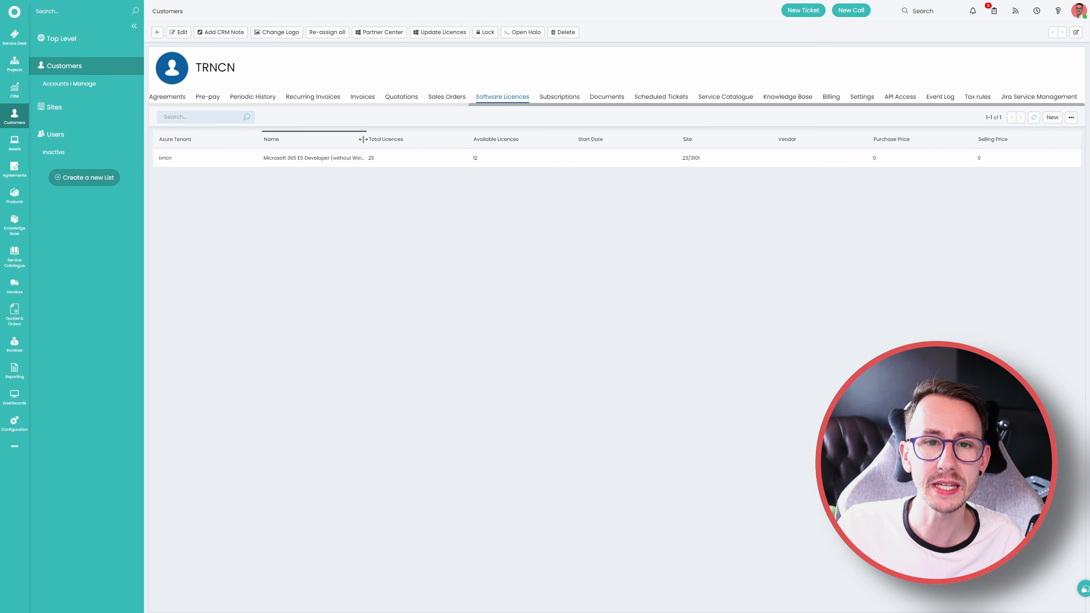
pyautogui.moveTo(367, 139); pyautogui.dragTo(413, 139)
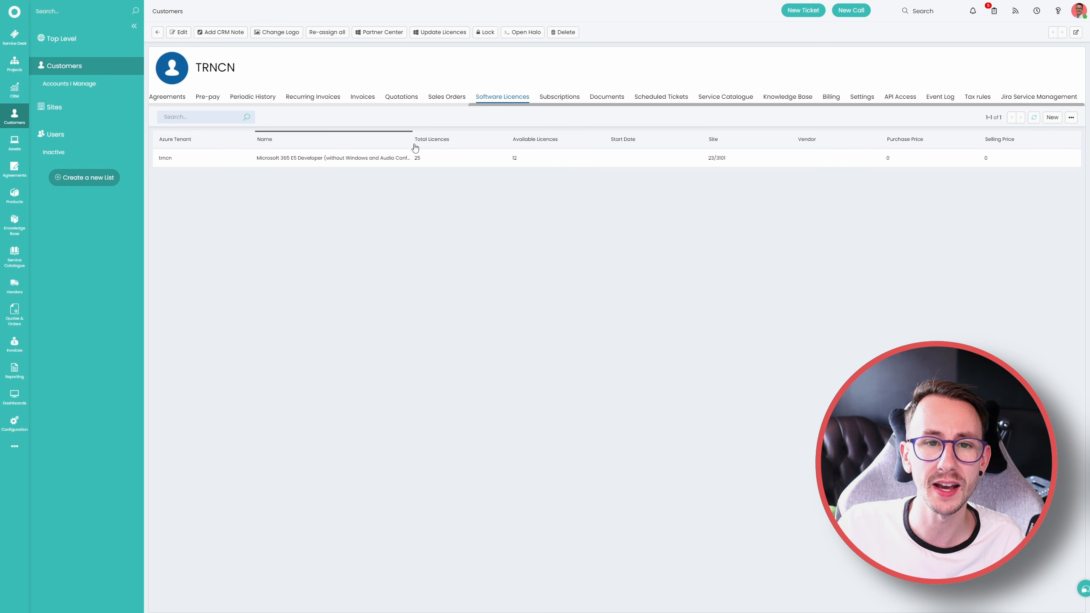
# Review the Microsoft 365 E5 Developer licence's details and assigned users, and return to the customer's licence list
pyautogui.click(384, 166)
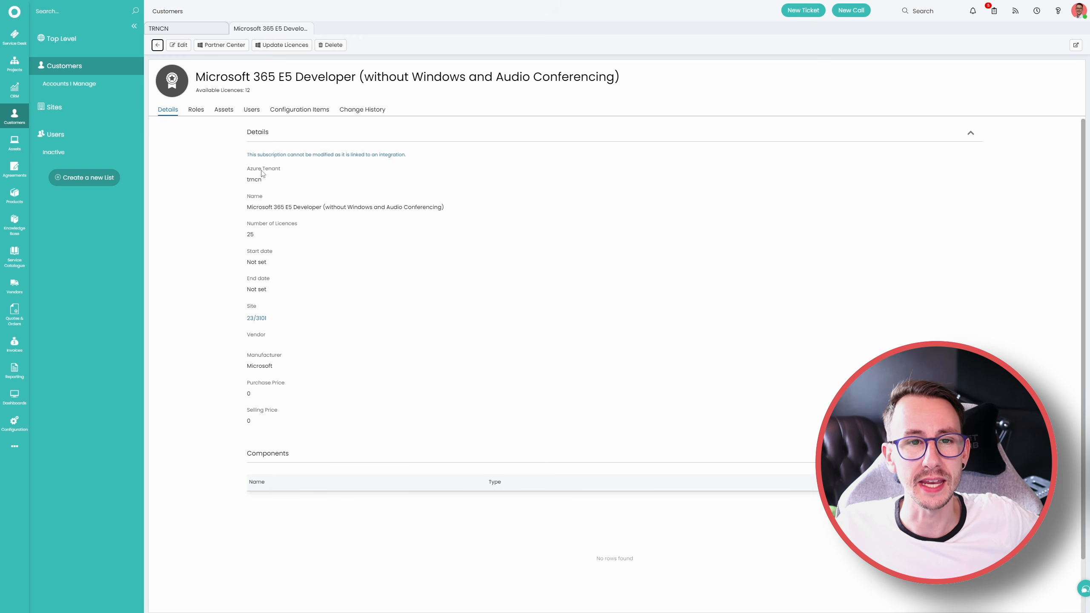
pyautogui.click(251, 110)
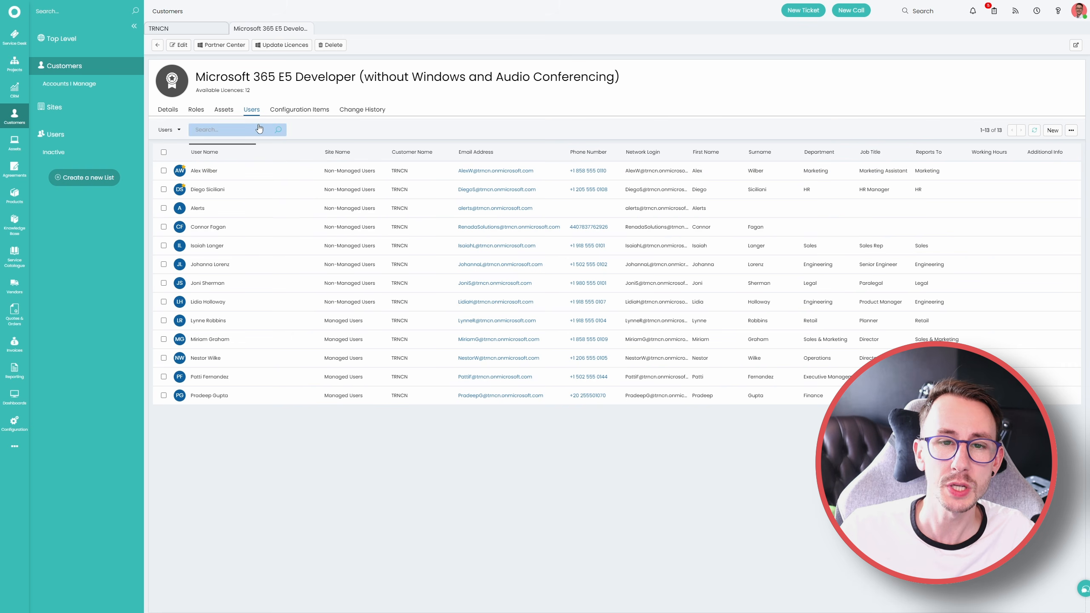
pyautogui.click(168, 110)
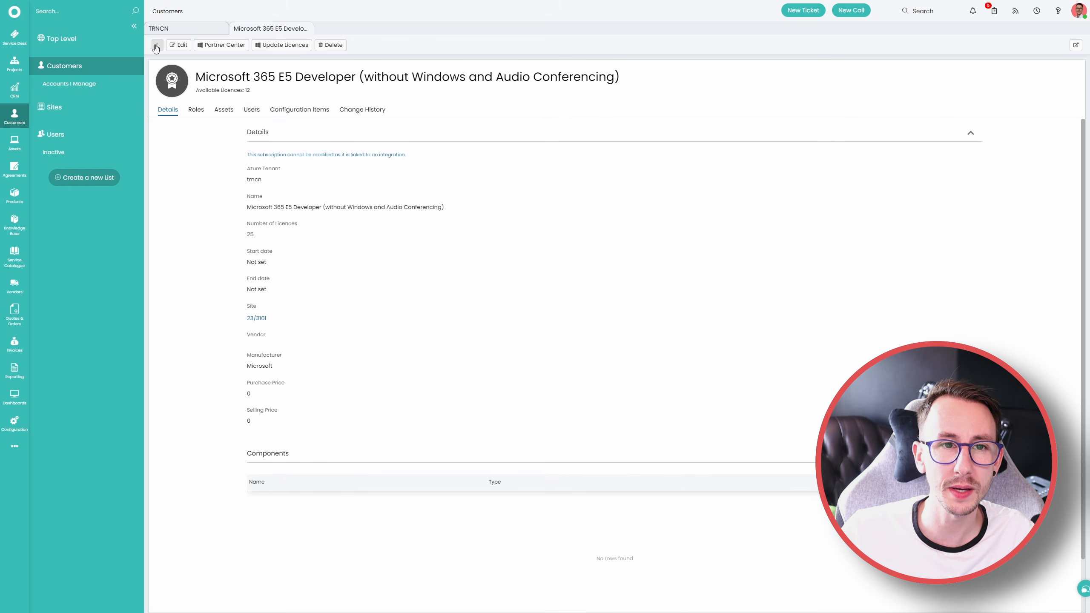
pyautogui.click(157, 45)
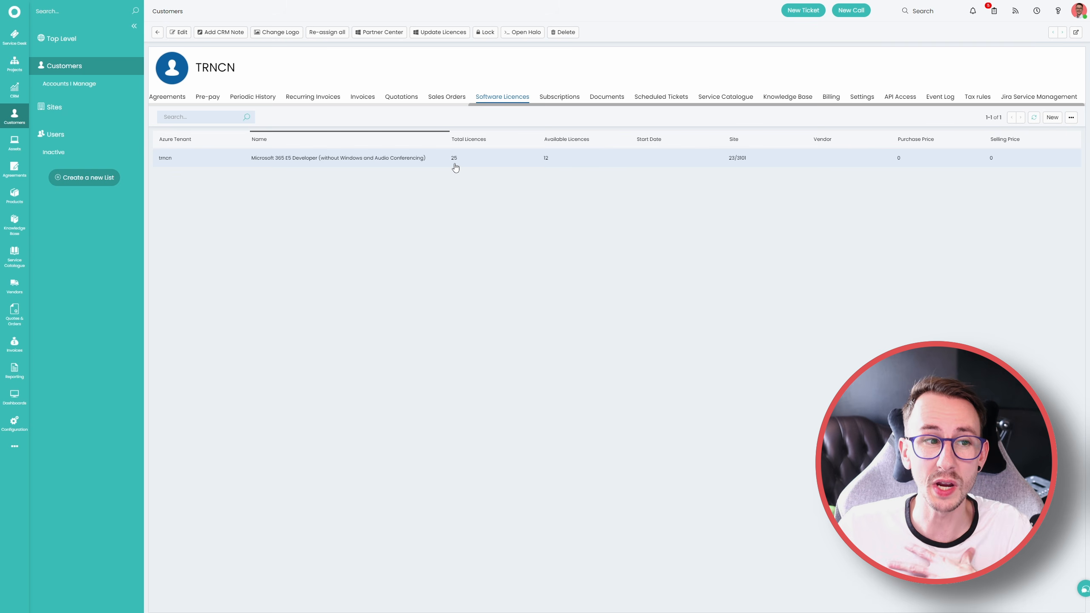
# Look in the configuration and quotations areas, and go to the invoices list
pyautogui.click(15, 422)
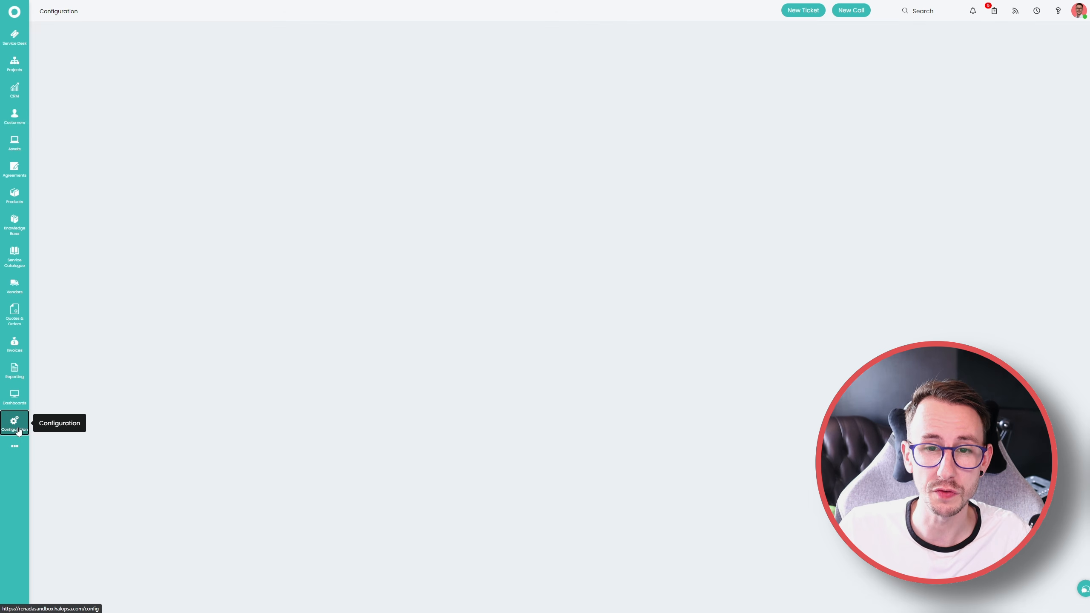
pyautogui.click(15, 314)
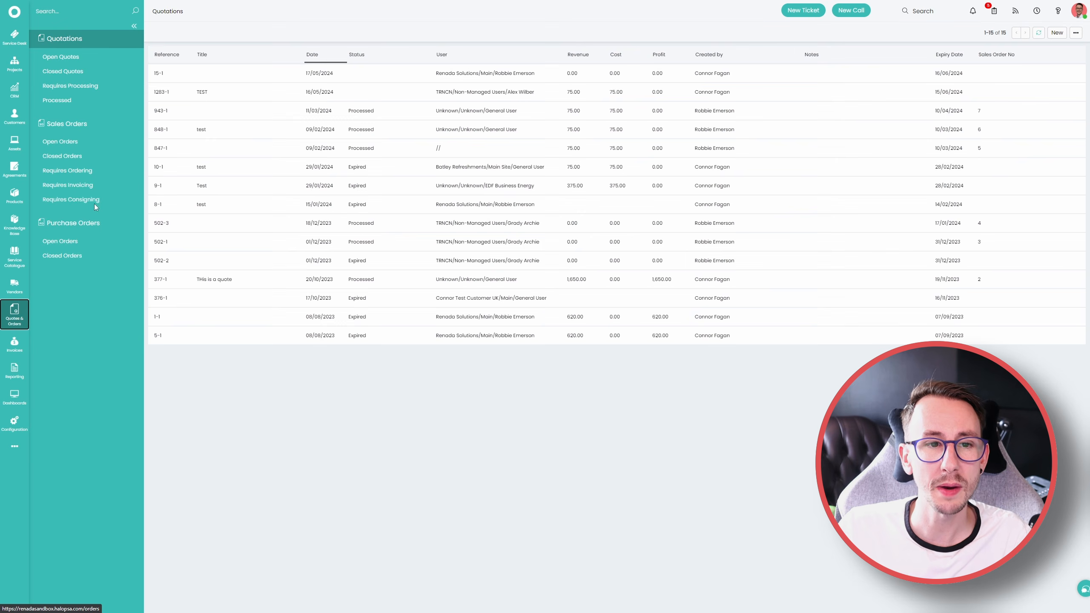
pyautogui.click(14, 343)
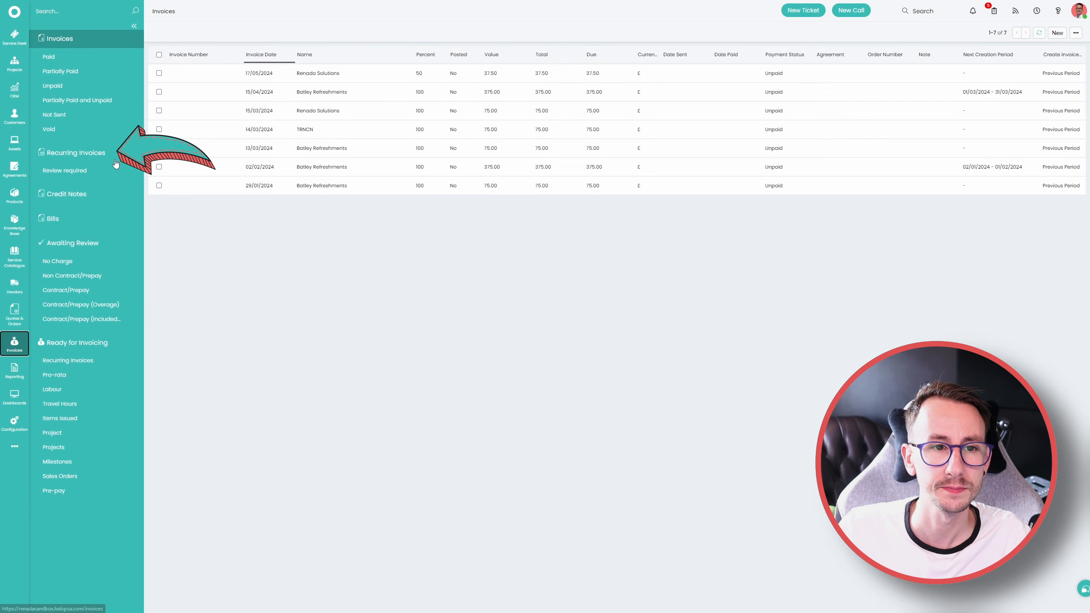
# Open the Batley Refreshments recurring invoice for editing and add the Laptop Setup Fee recurring item with a quantity of 1
pyautogui.click(76, 153)
pyautogui.click(399, 76)
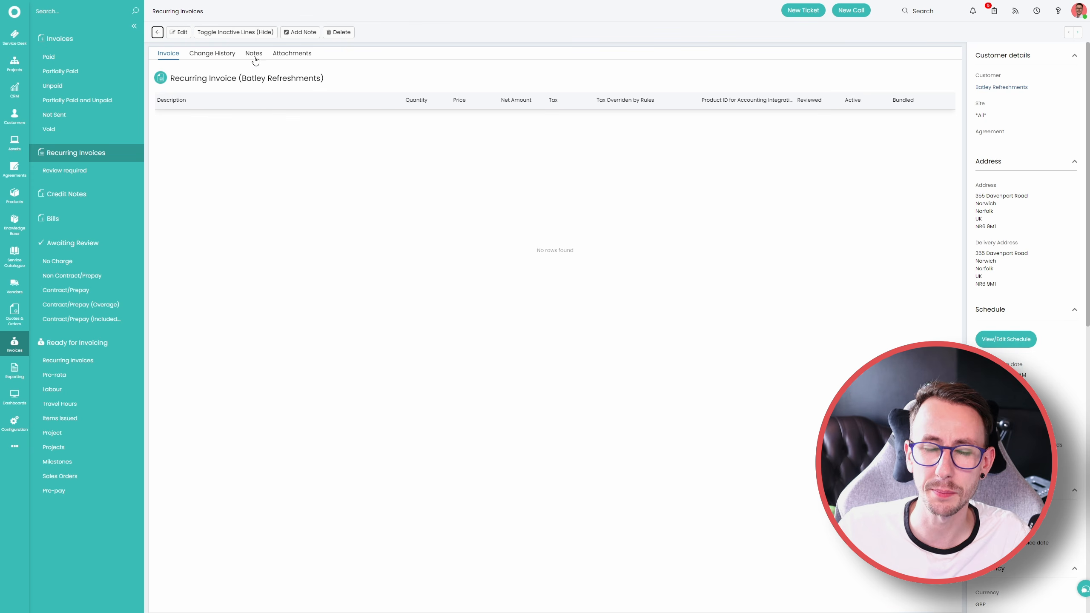
pyautogui.click(179, 32)
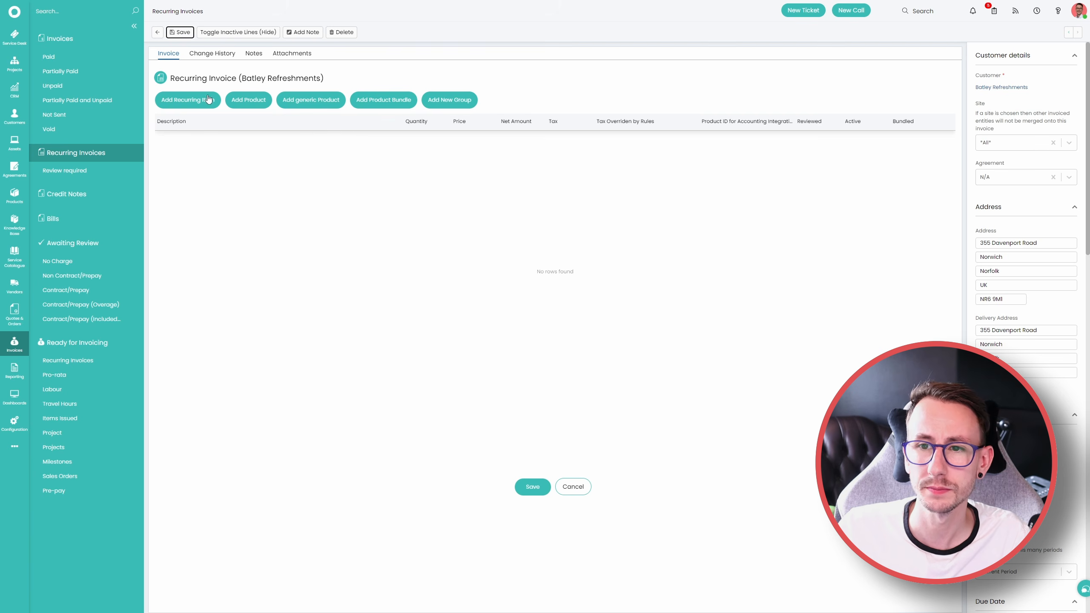
pyautogui.click(187, 100)
pyautogui.click(939, 101)
pyautogui.write('1')
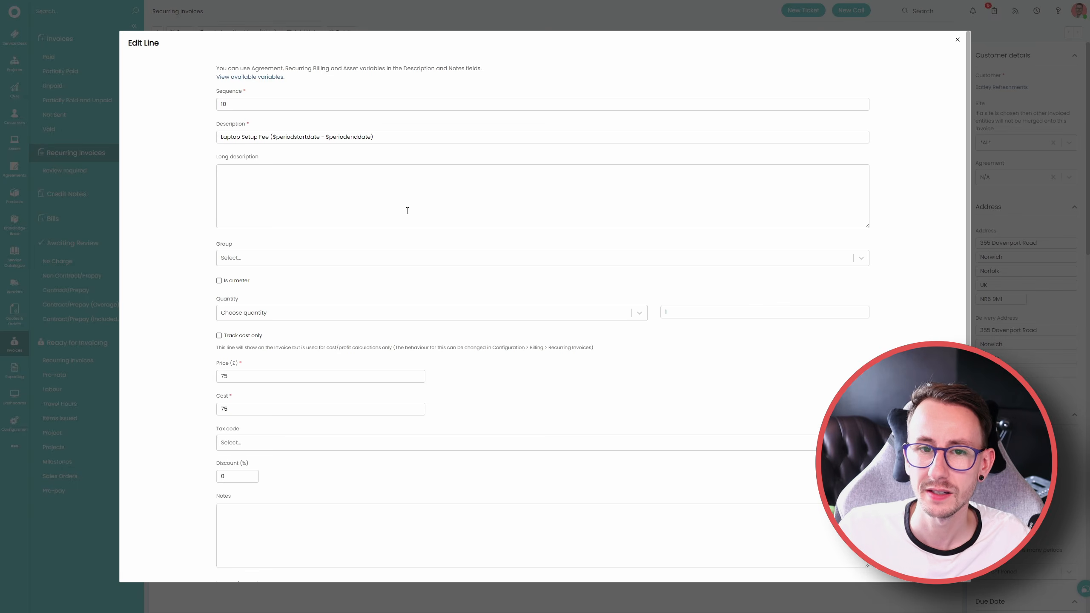
# Set the new line's description and long description to Microsoft Business Premium
pyautogui.tripleClick(253, 137)
pyautogui.write('Microsoft Business Premium')
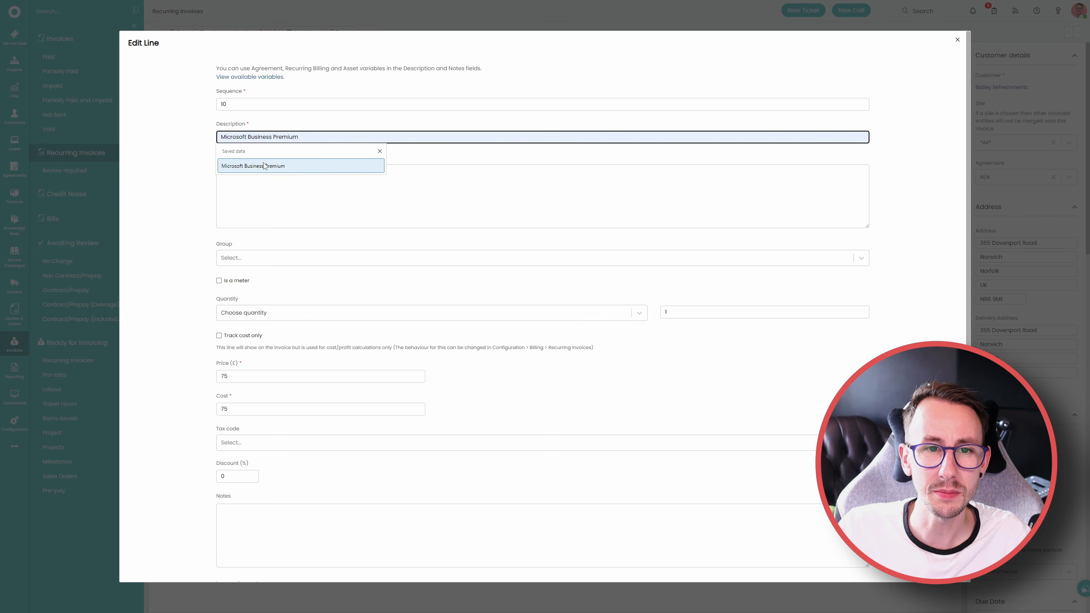
pyautogui.click(264, 164)
pyautogui.click(271, 194)
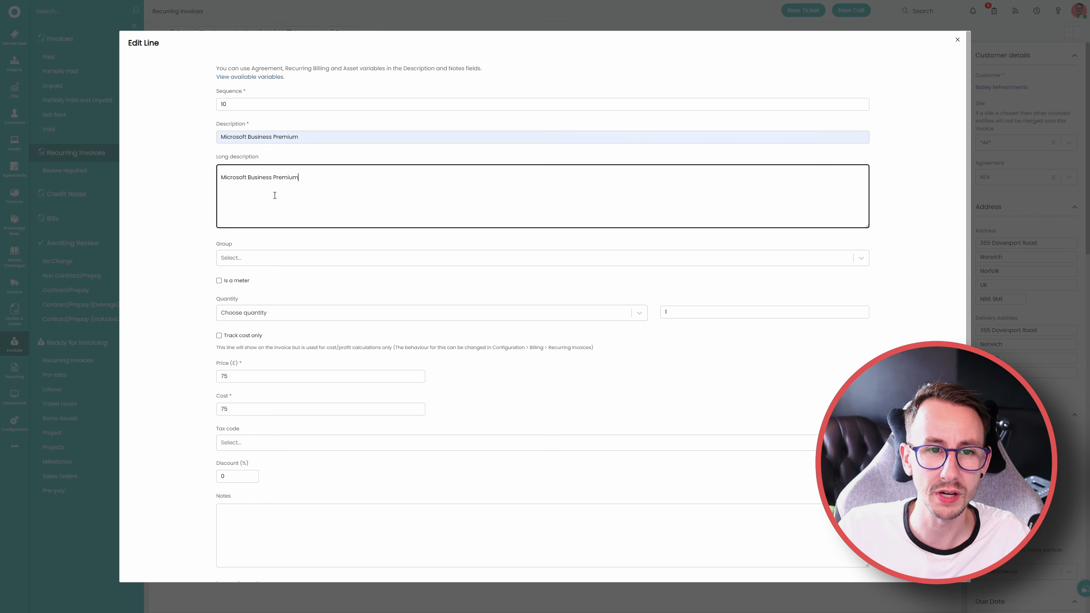
# Calculate the line's quantity from Licence count on creation and add a licence quantity for Business Premium
pyautogui.click(267, 315)
pyautogui.click(267, 343)
pyautogui.click(863, 363)
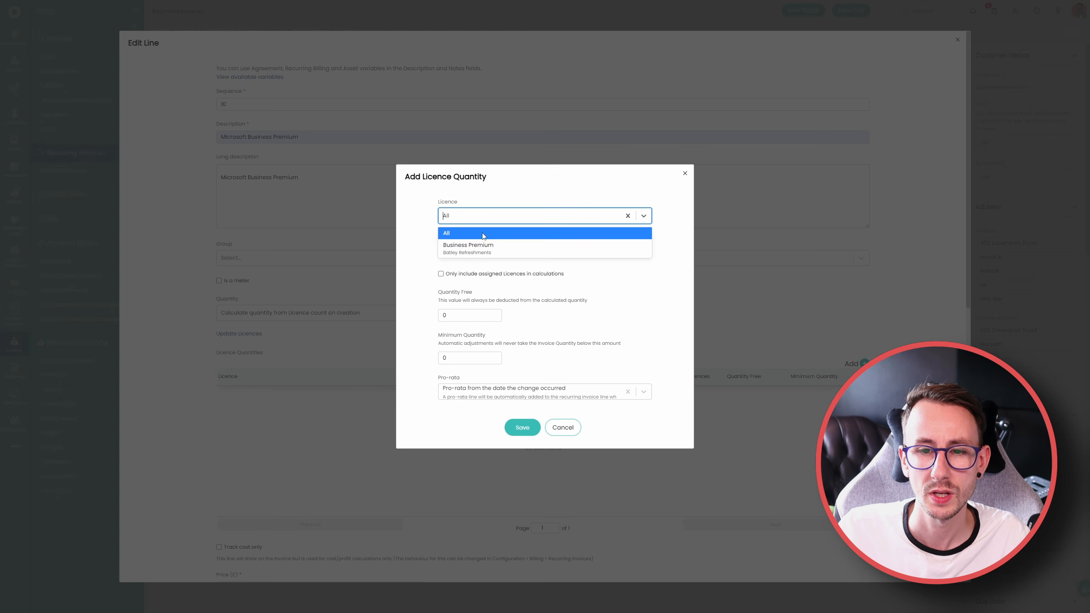
pyautogui.click(492, 245)
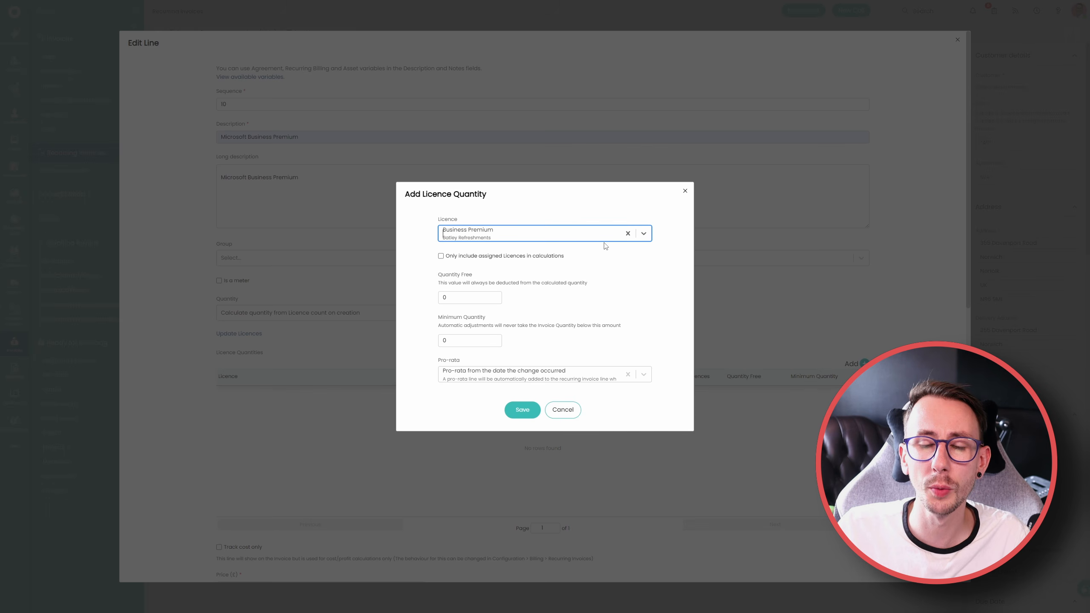
pyautogui.click(523, 410)
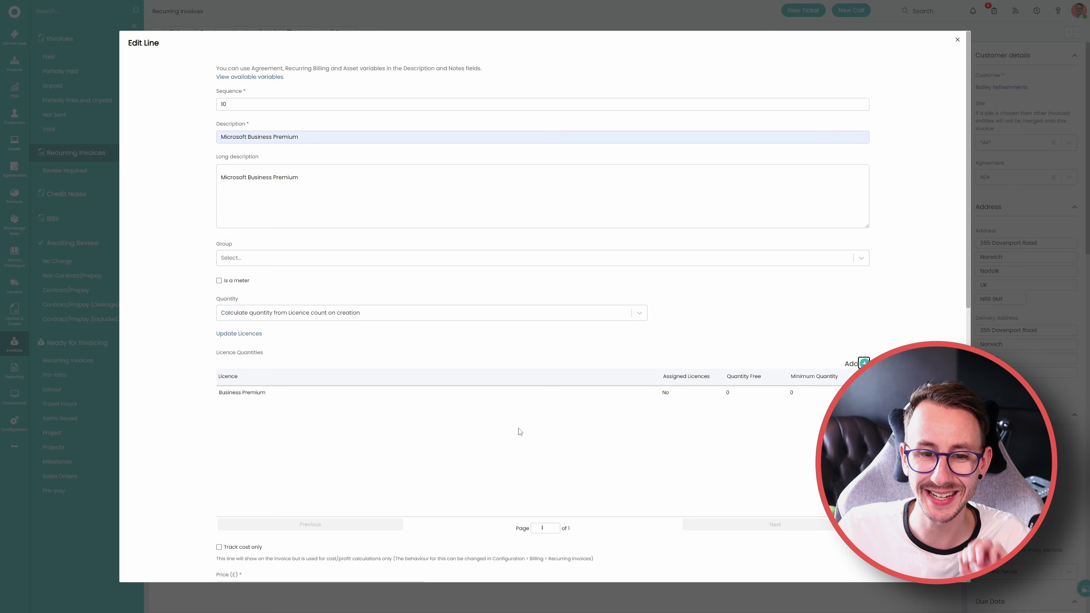
# Save the Microsoft Business Premium line and the recurring invoice
pyautogui.scroll(-10, 517, 451)
pyautogui.click(521, 561)
pyautogui.click(533, 485)
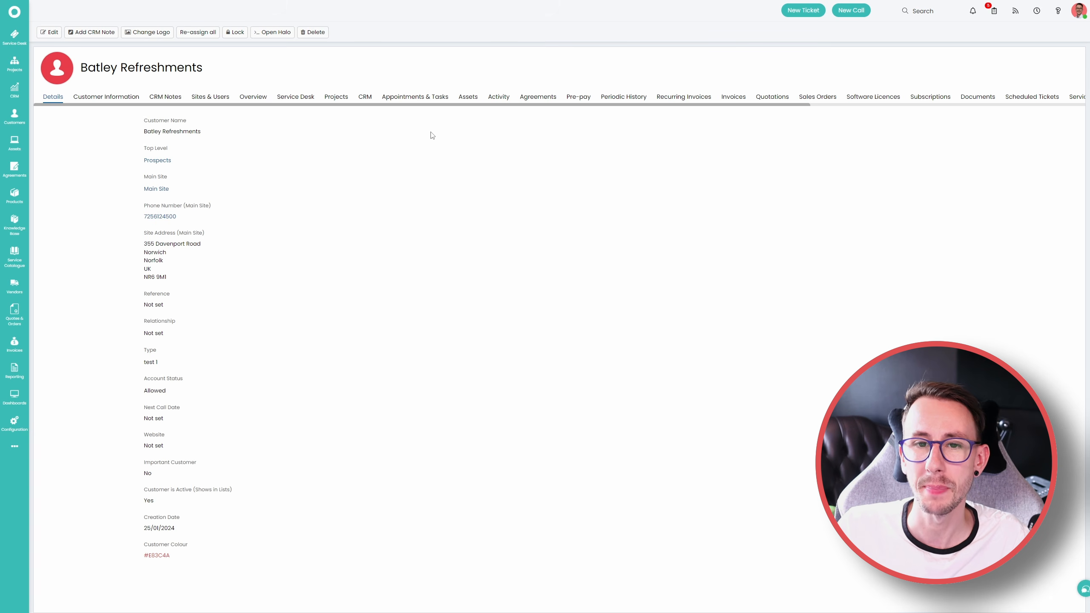
# Open the Business Premium licence from the Batley Refreshments customer's software licences and view its details and assigned users
pyautogui.moveTo(443, 105); pyautogui.dragTo(679, 105)
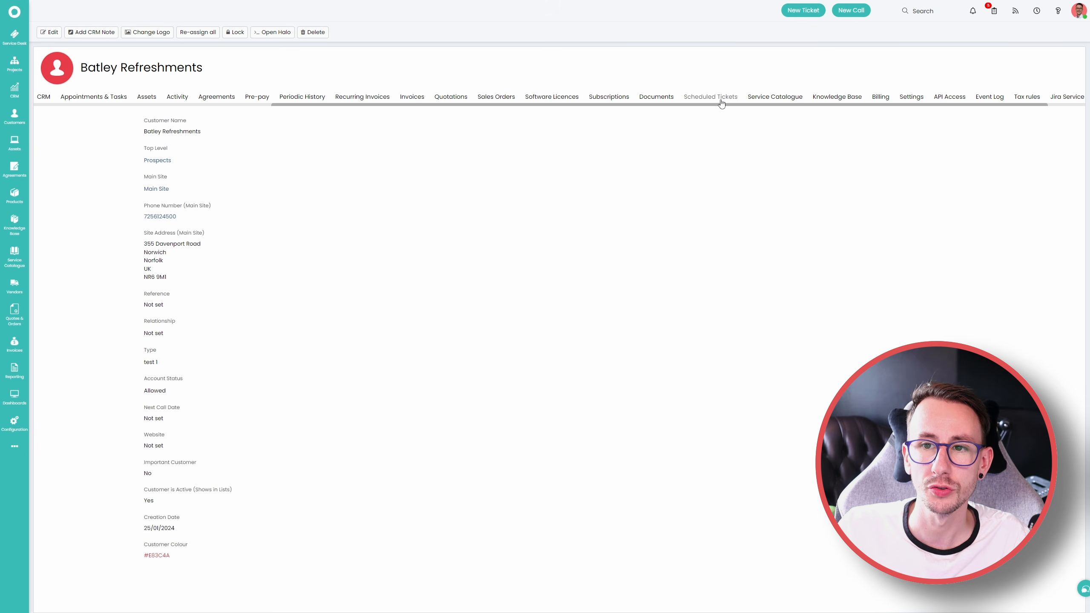
pyautogui.click(558, 96)
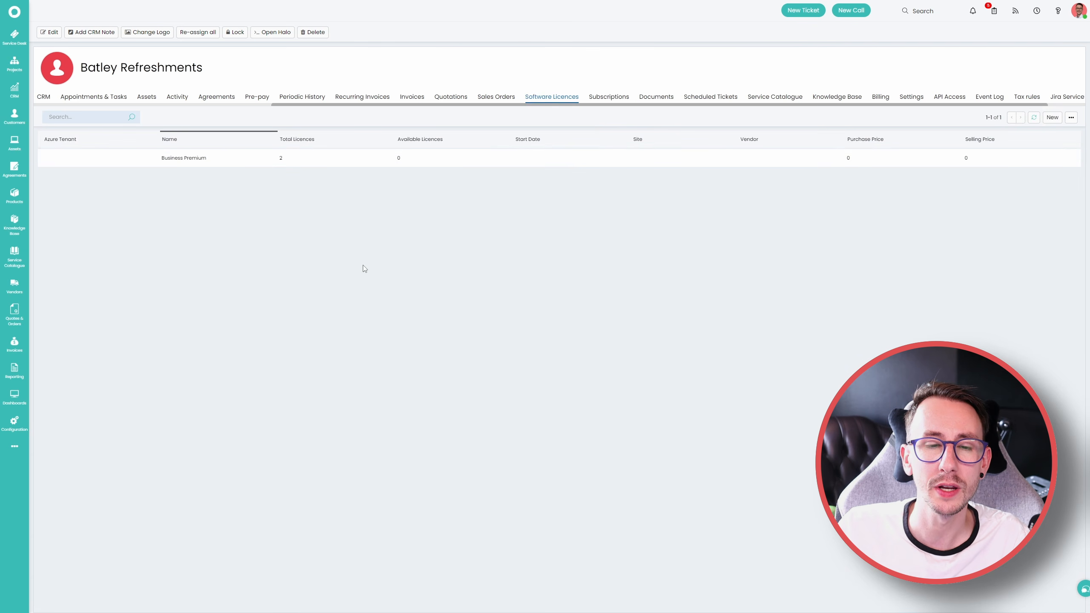
pyautogui.click(309, 164)
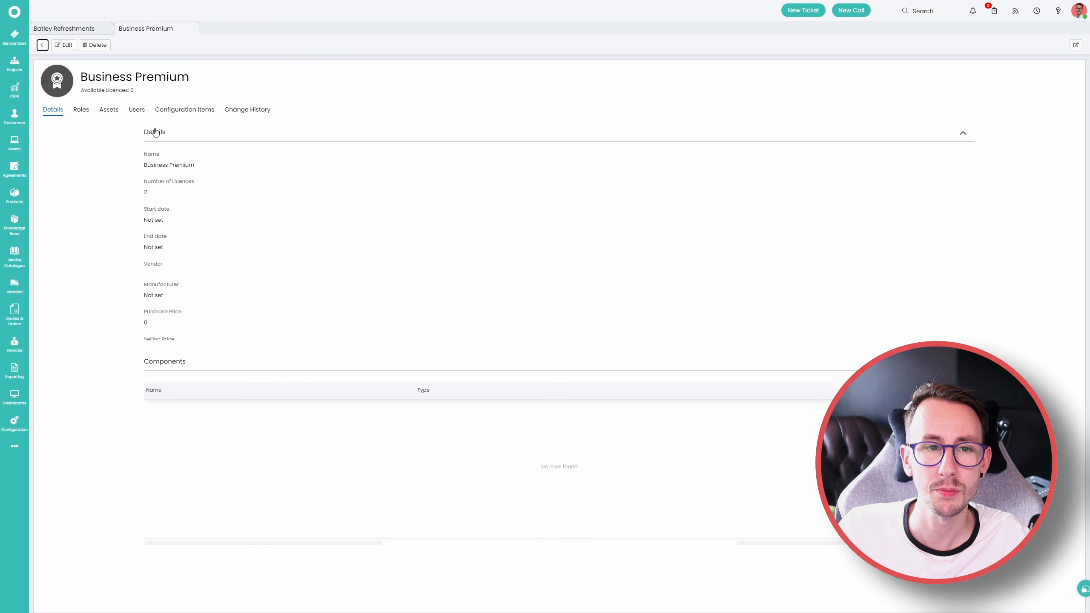
pyautogui.click(137, 110)
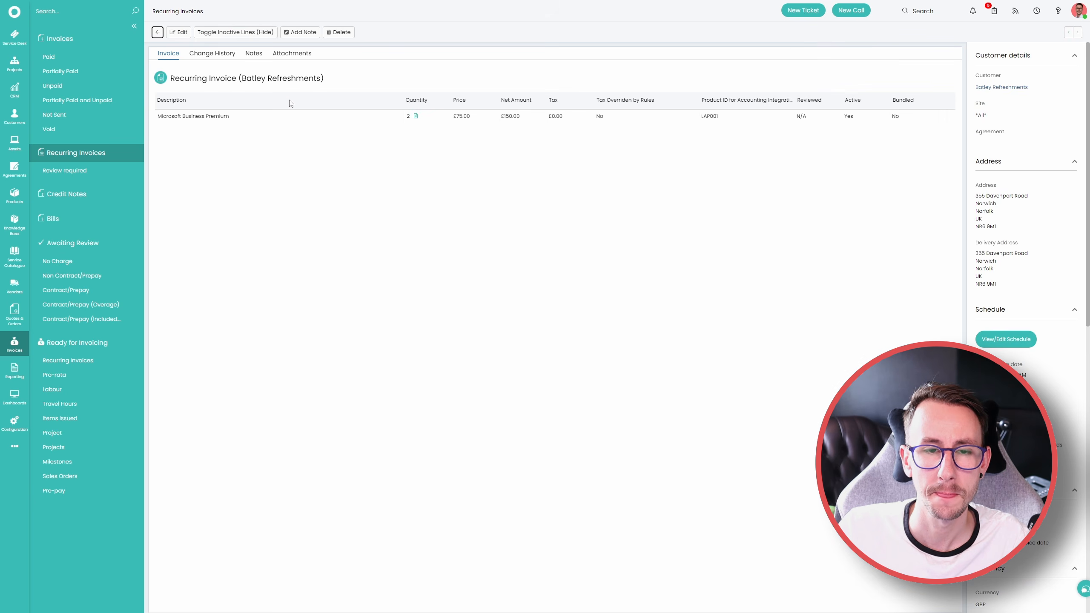
# Open the recurring invoice's Microsoft Business Premium line for editing and calculate its quantity from Subscription count on creation
pyautogui.click(943, 137)
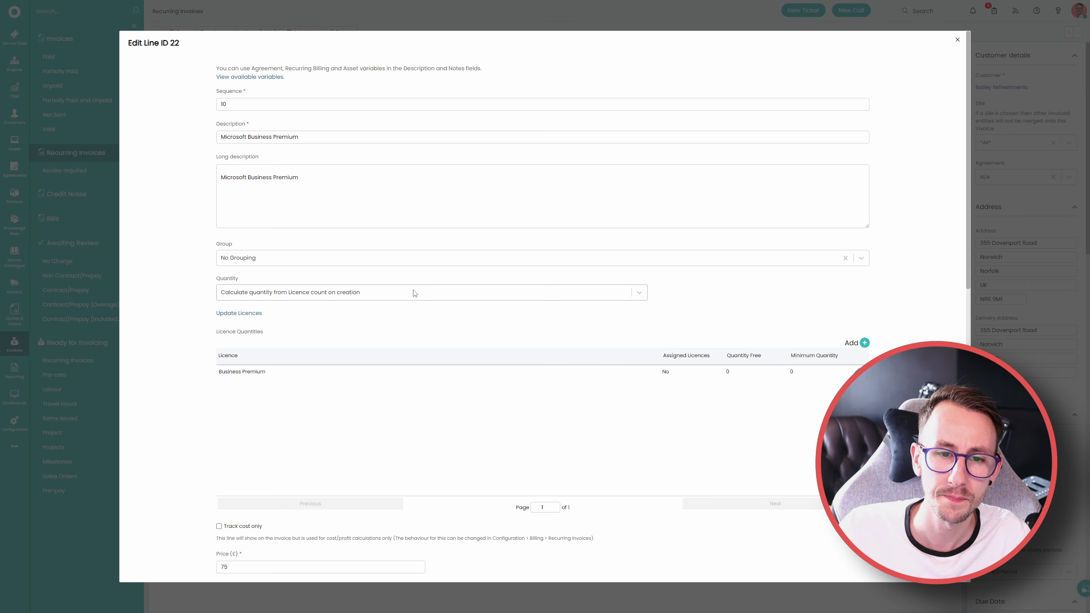
pyautogui.click(415, 293)
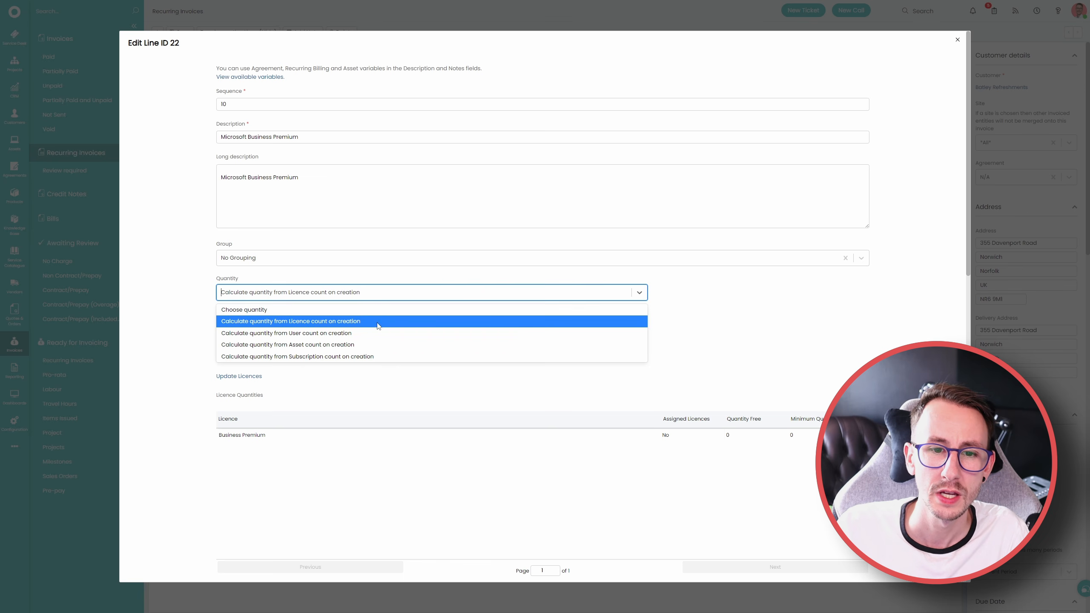
pyautogui.click(338, 357)
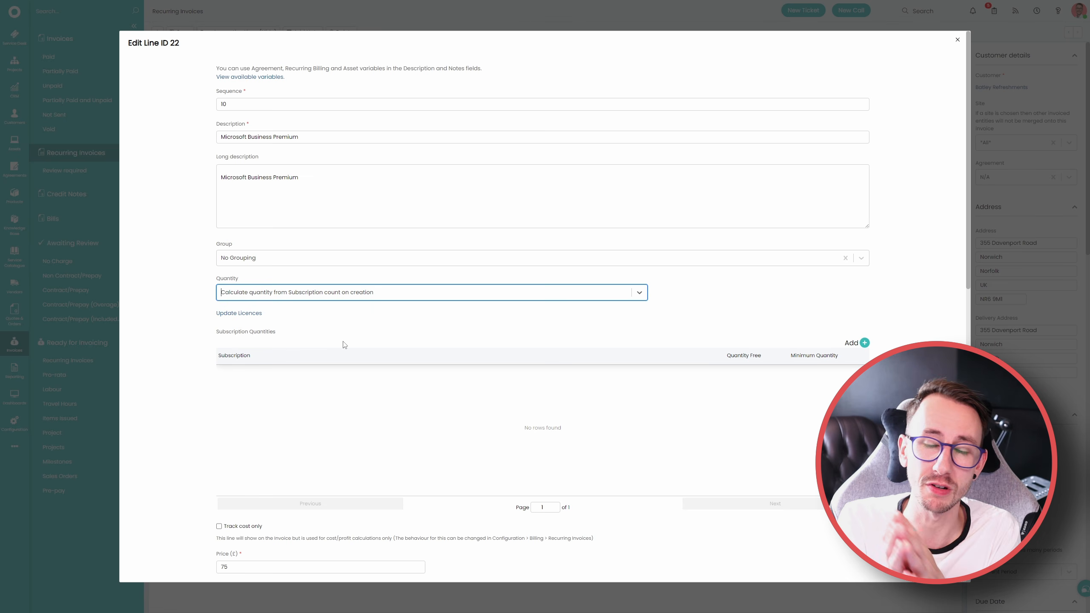
# Try a subscription quantity for all subscriptions with a Quantity Free of 5, and cancel the entry
pyautogui.click(864, 343)
pyautogui.click(426, 167)
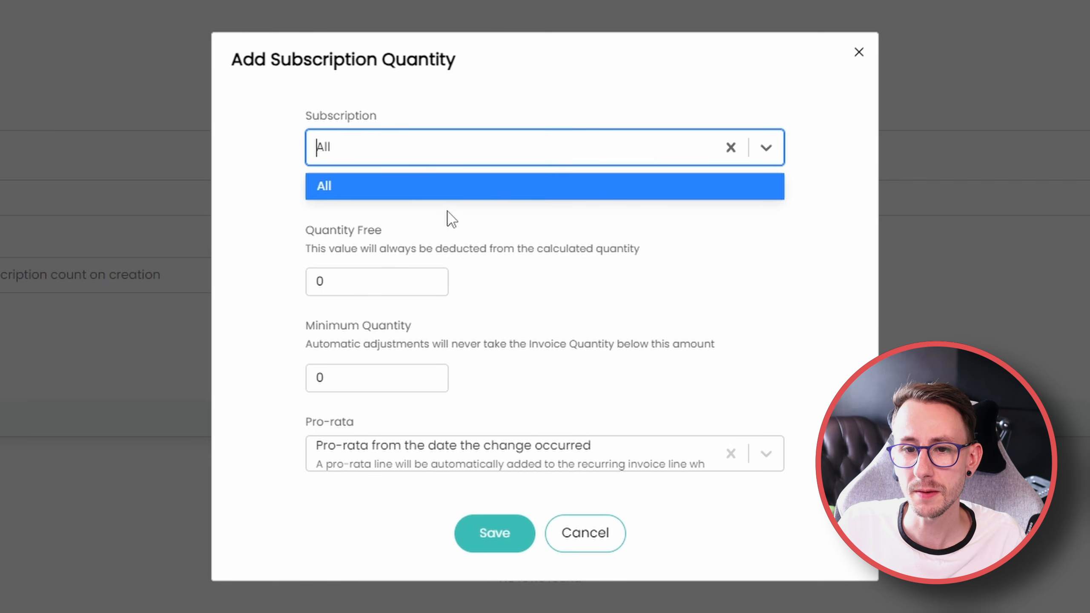
pyautogui.click(455, 219)
pyautogui.moveTo(640, 235); pyautogui.dragTo(302, 209)
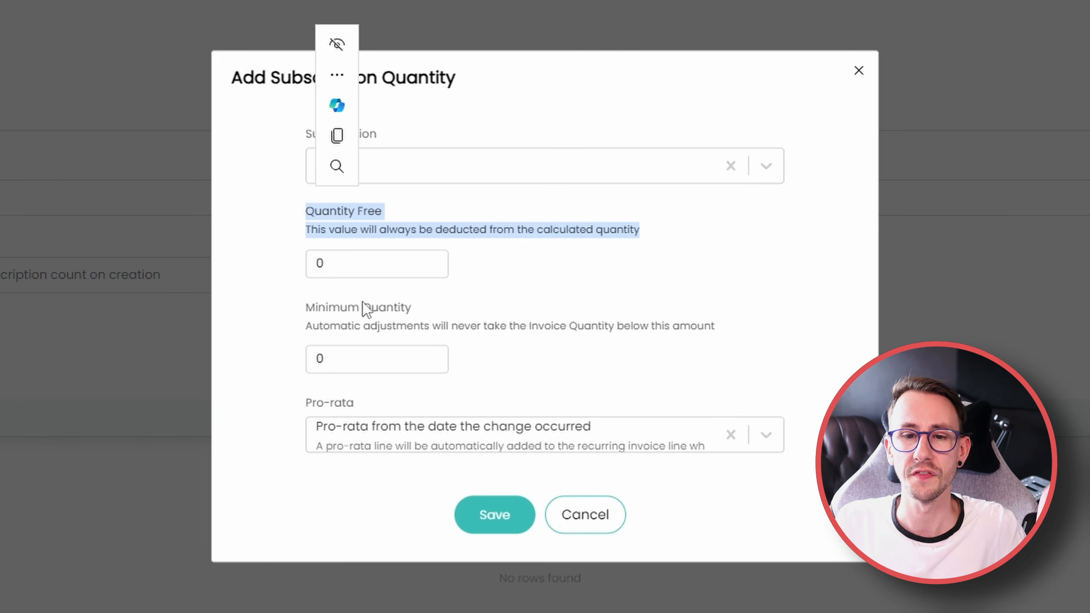
pyautogui.moveTo(332, 264); pyautogui.dragTo(295, 263)
pyautogui.write('5')
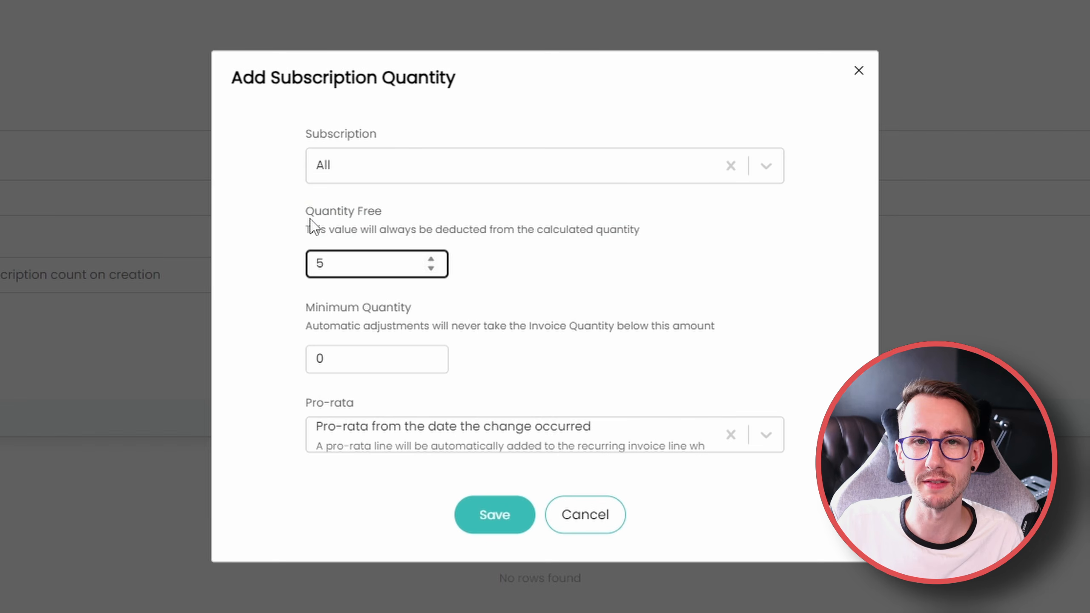
pyautogui.moveTo(358, 360); pyautogui.dragTo(226, 356)
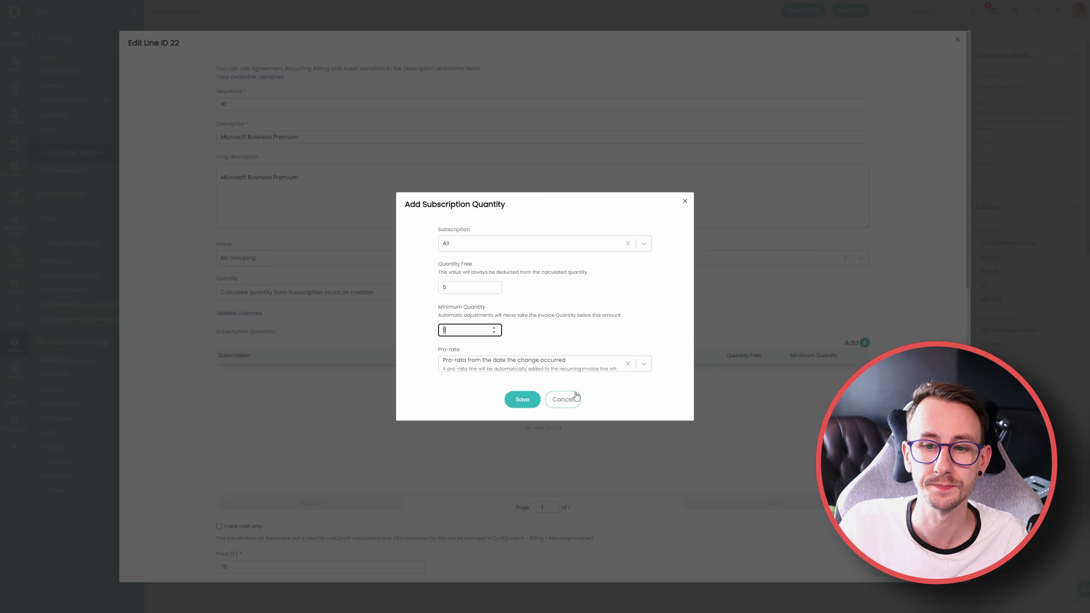
pyautogui.click(585, 514)
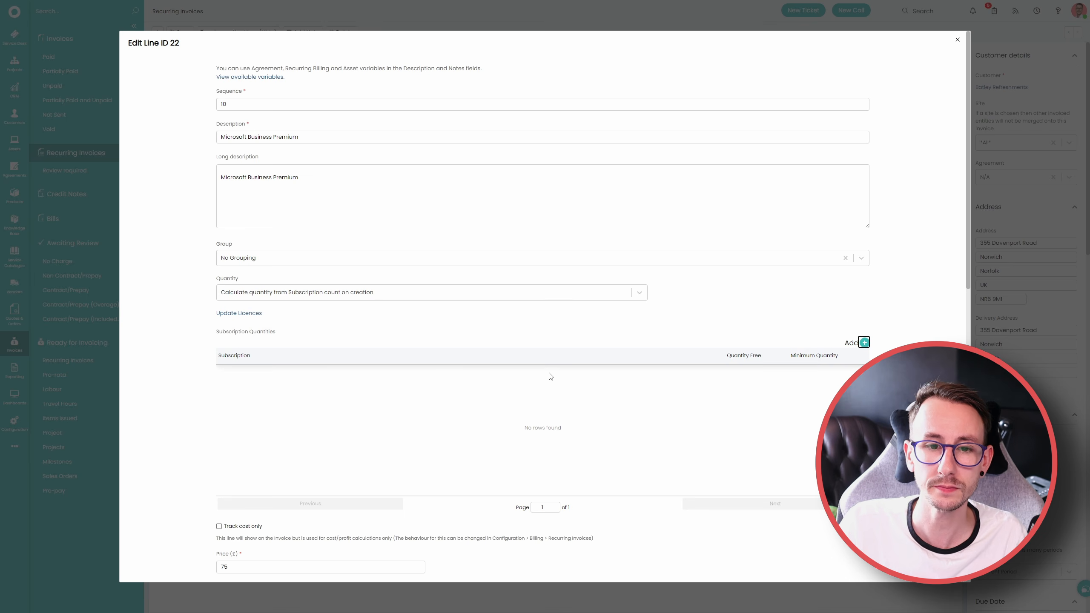
# Calculate the line's quantity from User count on creation and add a user quantity for all sites with the Business Premium licence
pyautogui.click(425, 293)
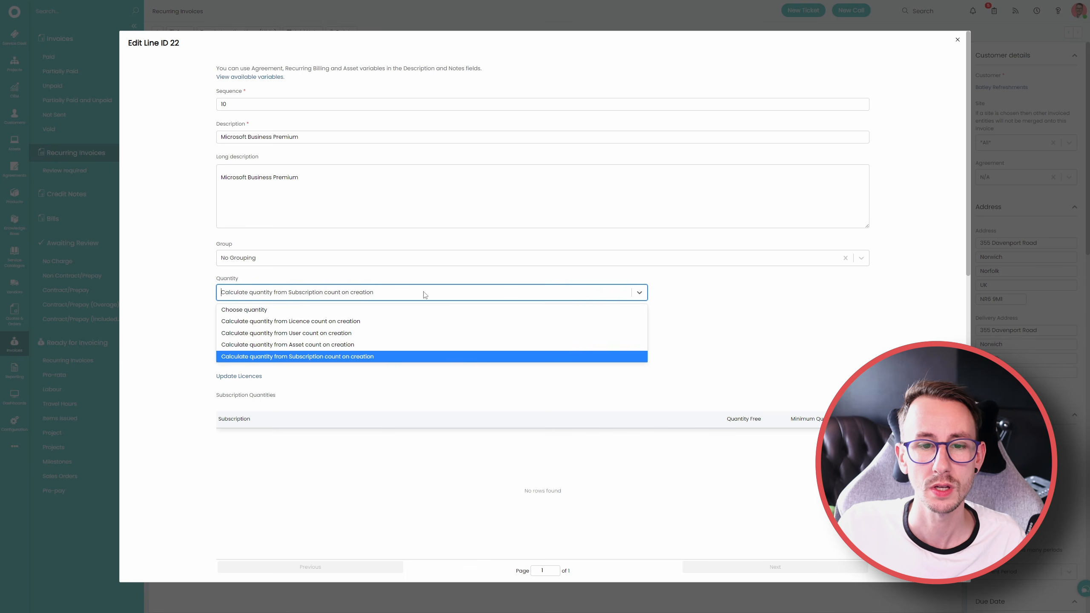
pyautogui.click(414, 330)
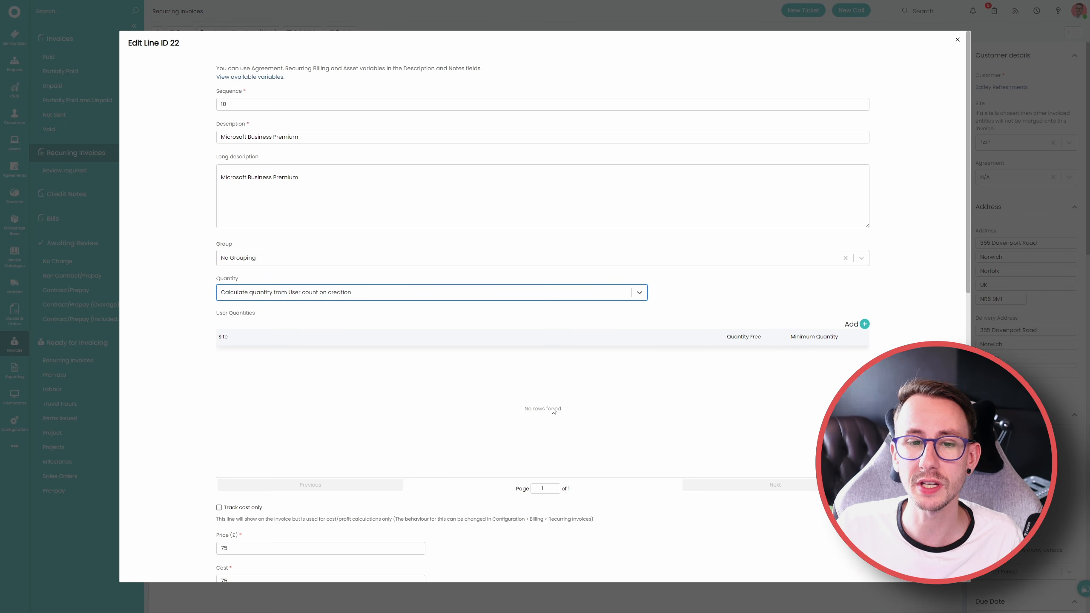
pyautogui.click(864, 324)
pyautogui.click(490, 112)
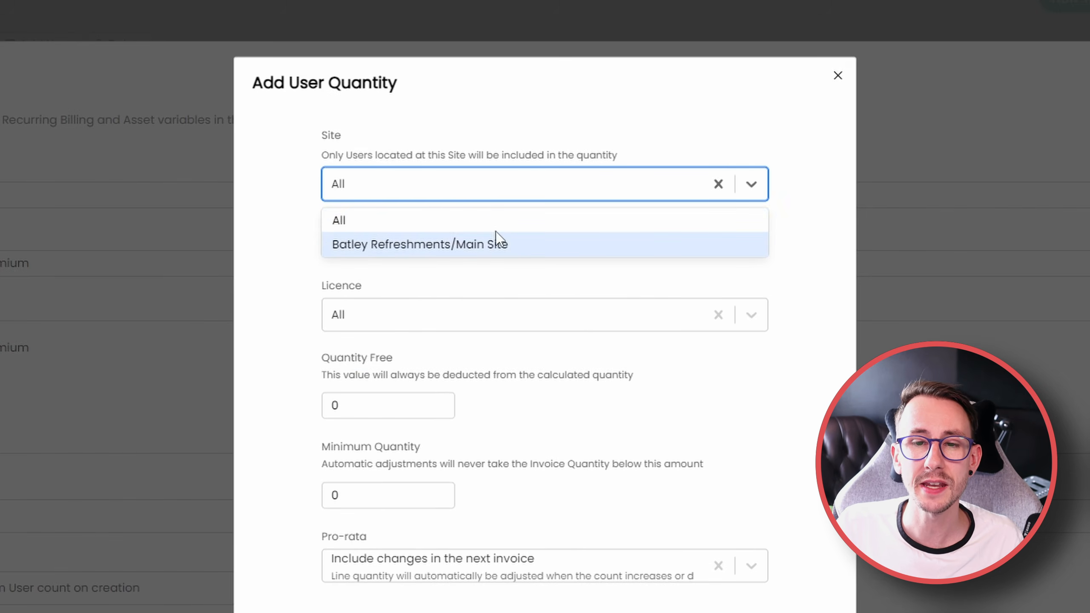
pyautogui.click(429, 224)
pyautogui.click(419, 285)
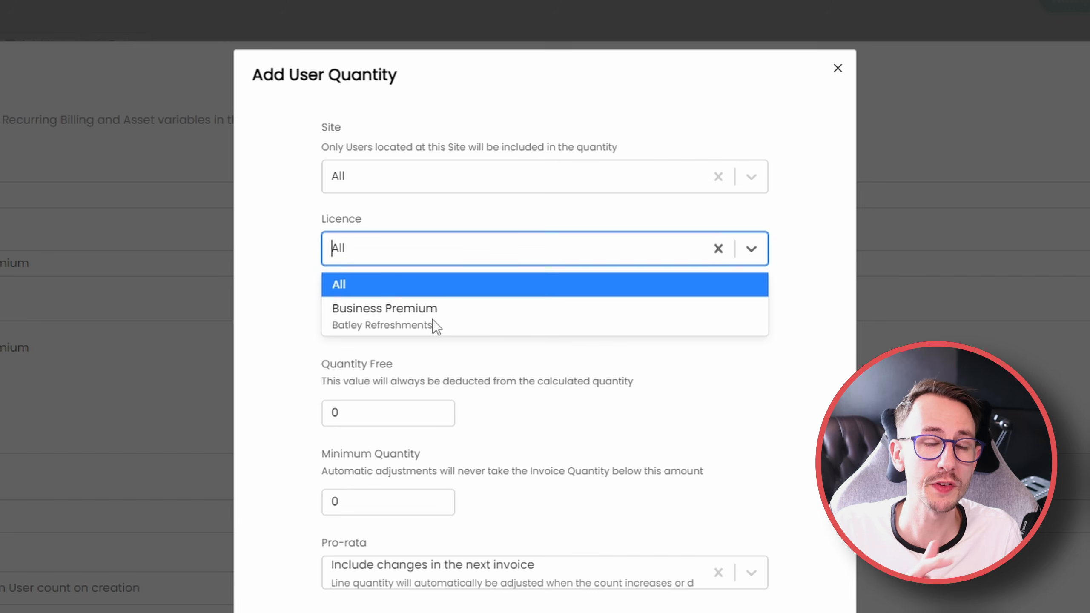
pyautogui.click(432, 320)
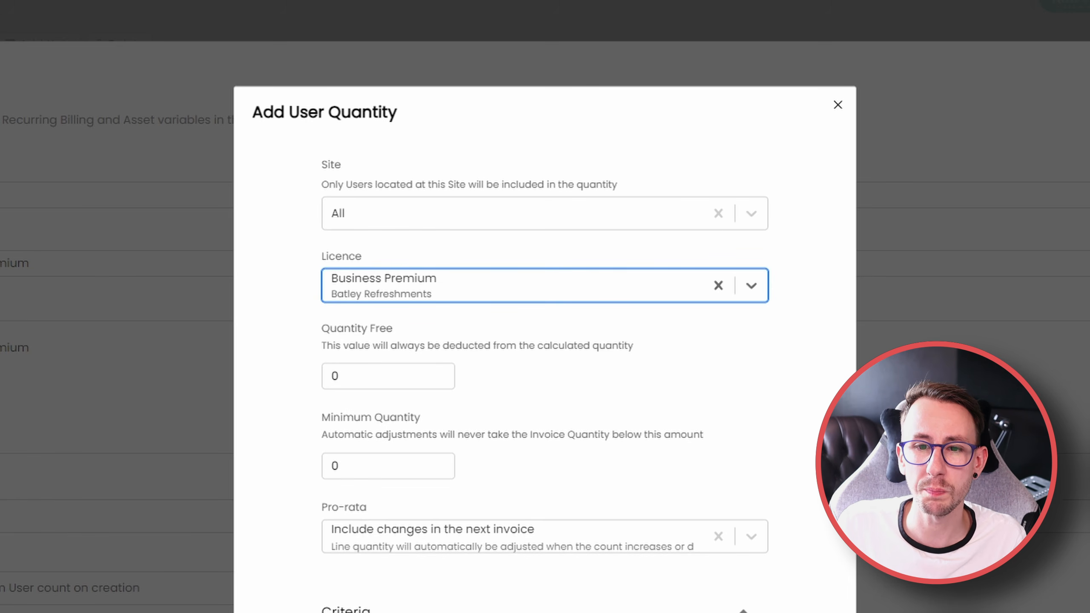
pyautogui.click(527, 548)
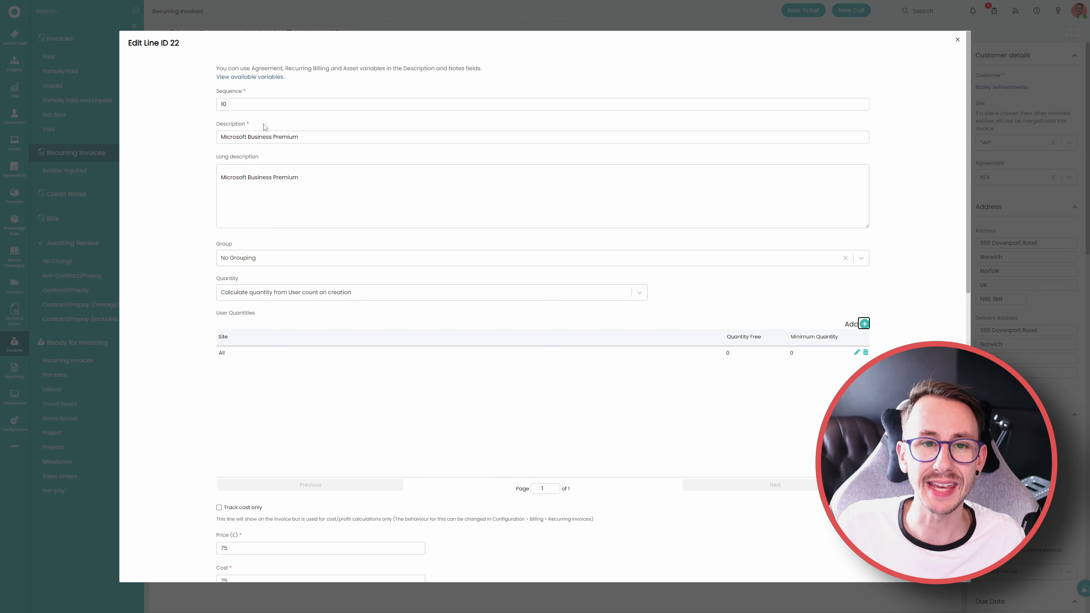
# Change the line's description to GOLD PACKAGE, and save the line and the recurring invoice
pyautogui.moveTo(301, 136); pyautogui.dragTo(126, 138)
pyautogui.write('GOLD PA')
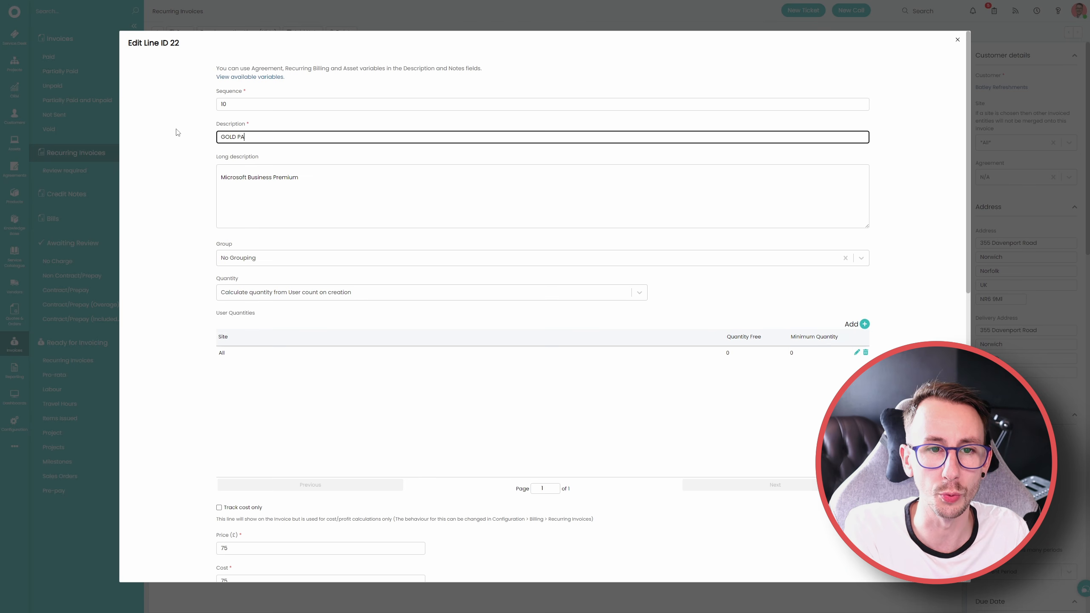
pyautogui.write('CKAGE')
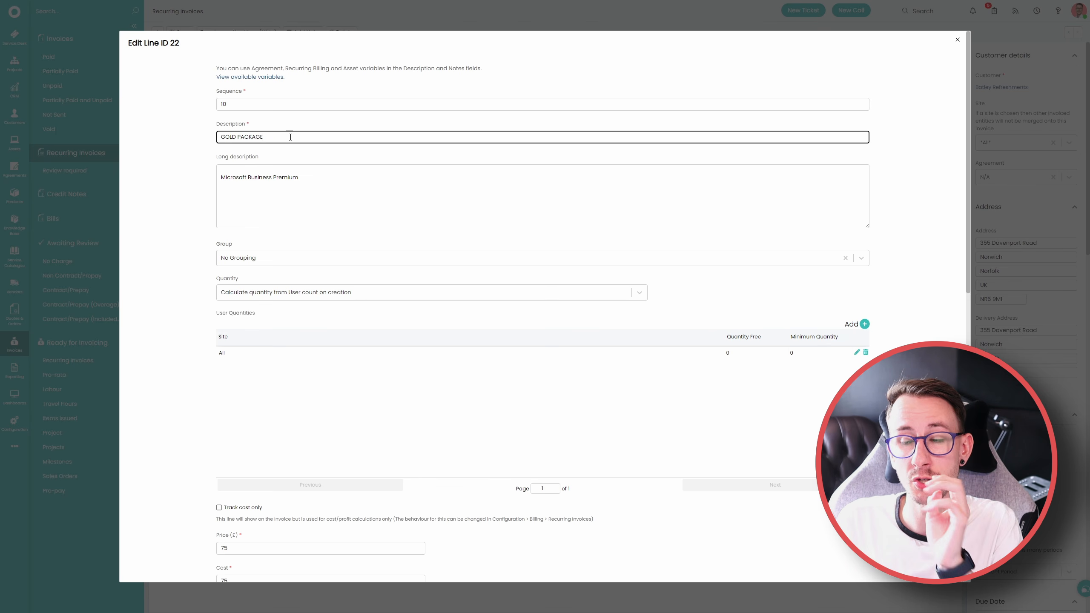
pyautogui.scroll(-10, 451, 332)
pyautogui.click(520, 560)
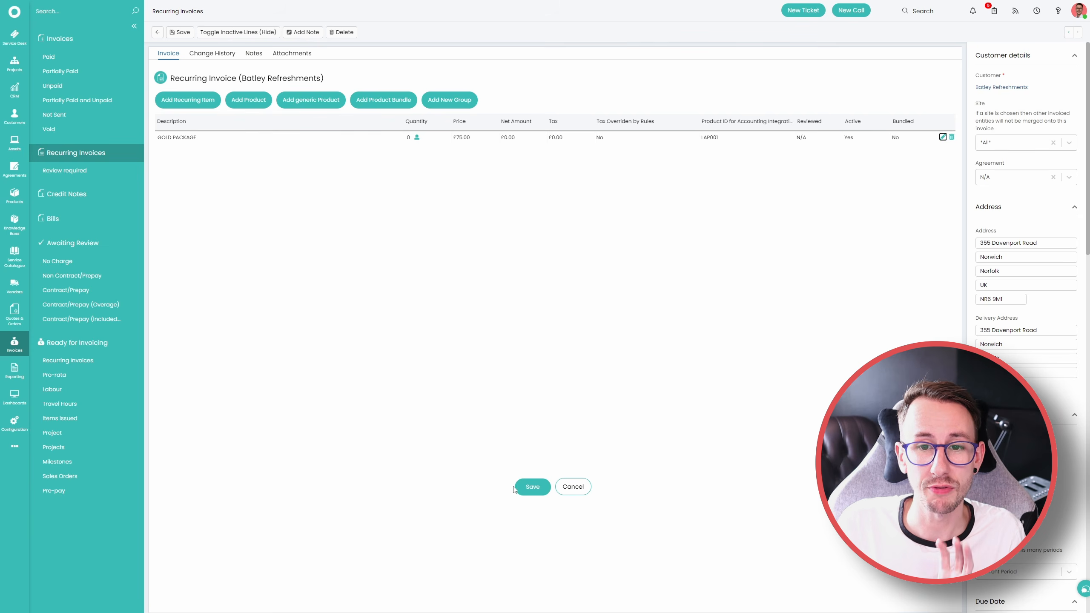
pyautogui.click(526, 487)
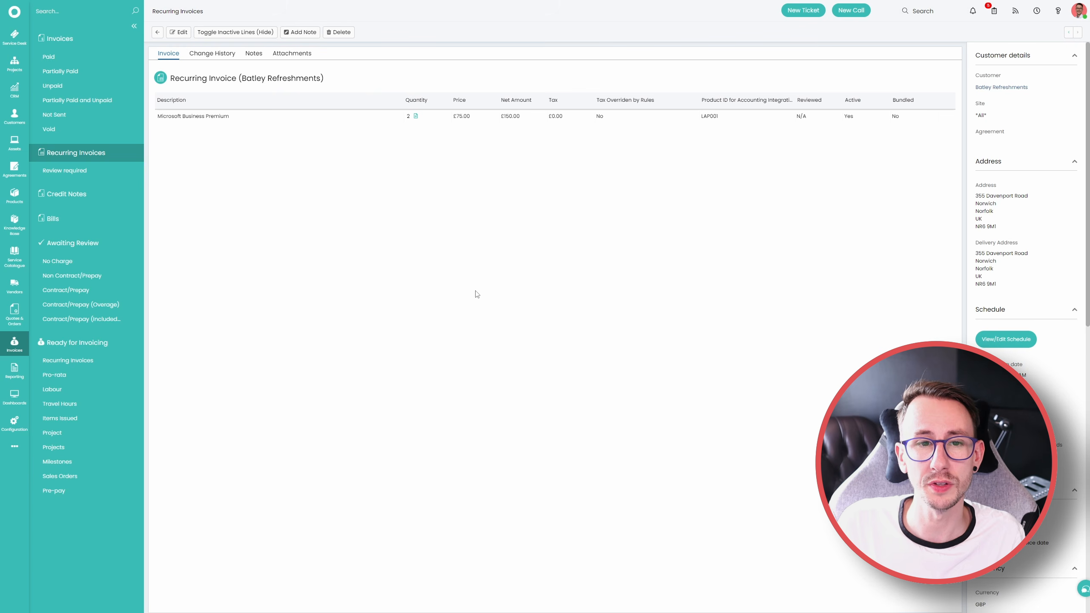
# Reselect the licence in the GOLD PACKAGE line's user quantity, and save the line and the recurring invoice
pyautogui.click(179, 31)
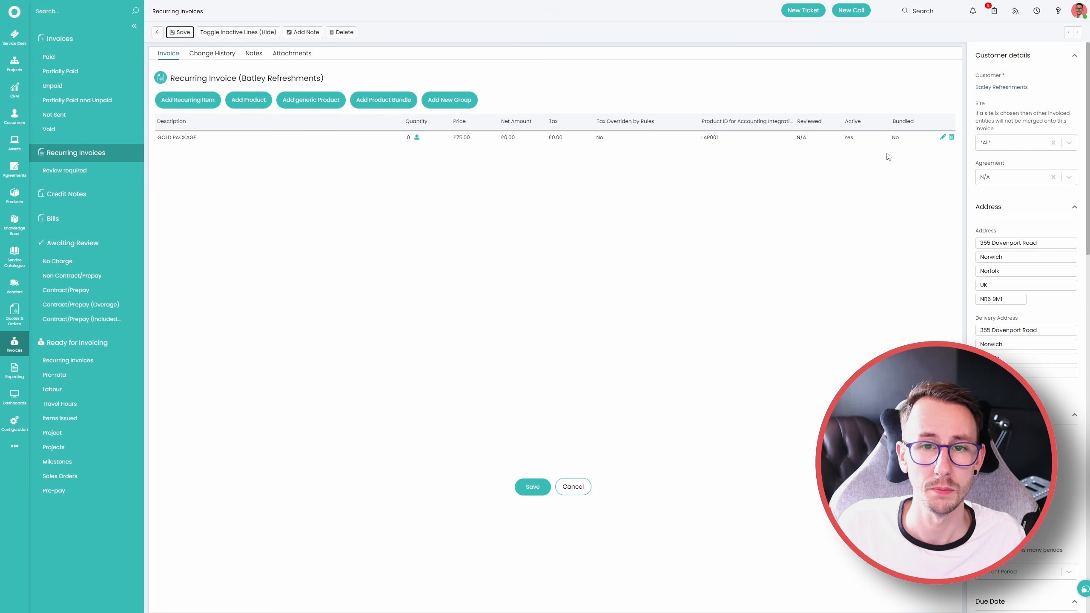
pyautogui.click(942, 138)
pyautogui.click(857, 352)
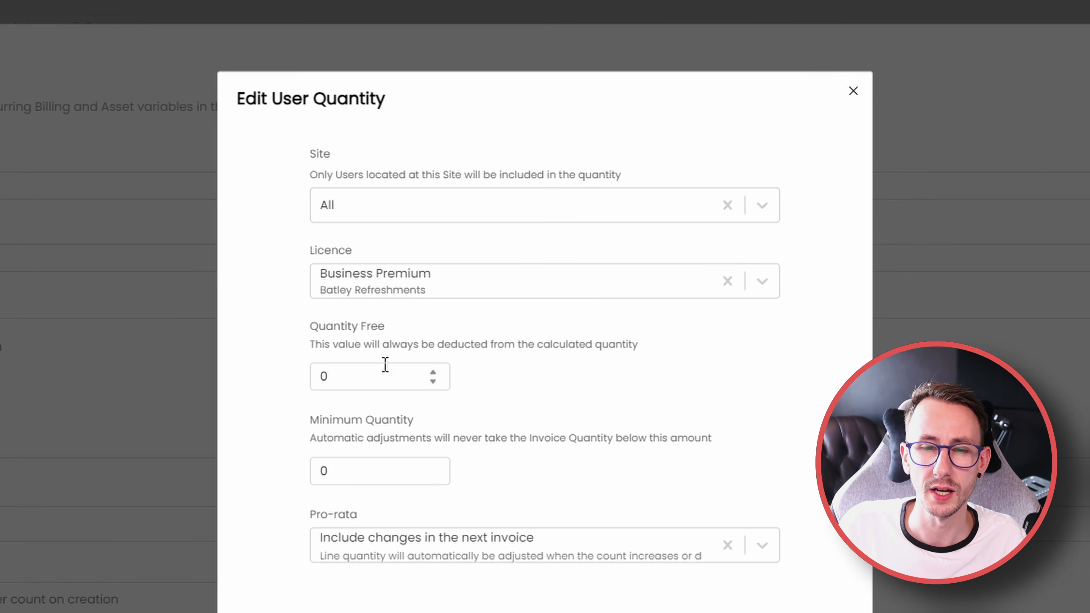
pyautogui.click(386, 287)
pyautogui.click(387, 327)
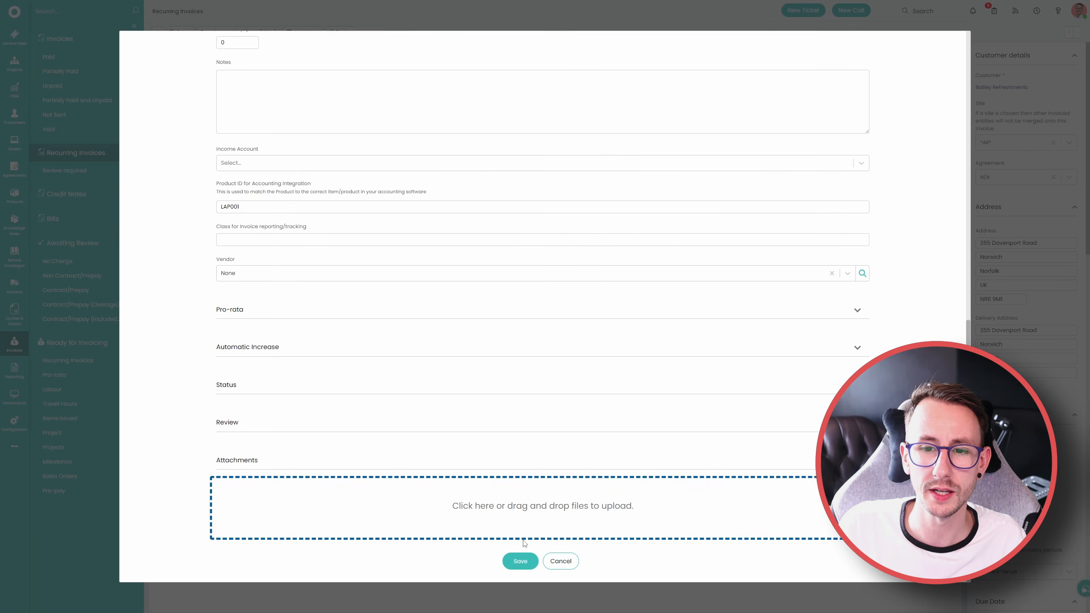
pyautogui.click(521, 560)
pyautogui.click(547, 488)
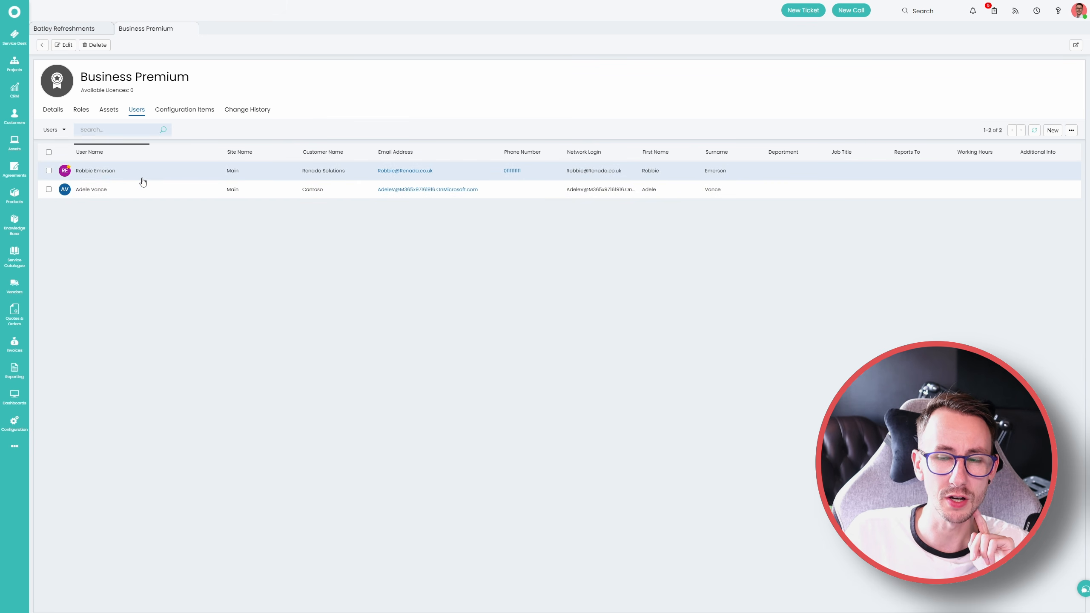
pyautogui.click(1071, 133)
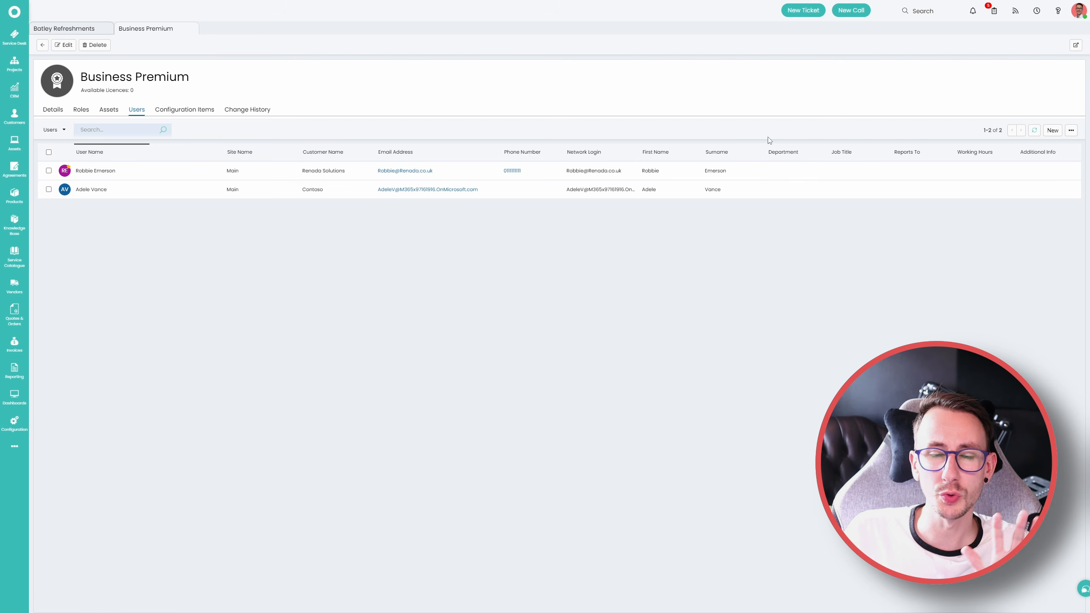
# Open Batley Refreshments' recurring invoice noted EXAMPLE IF YOU WILL for editing, and open the GOLD PACKAGE line's user quantity
pyautogui.click(192, 31)
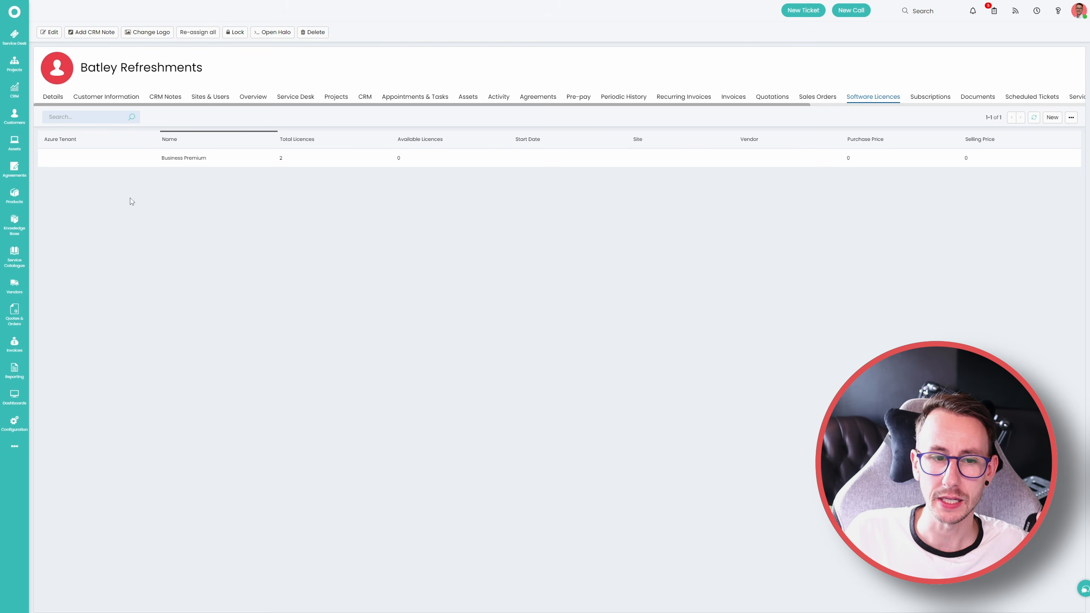
pyautogui.click(14, 343)
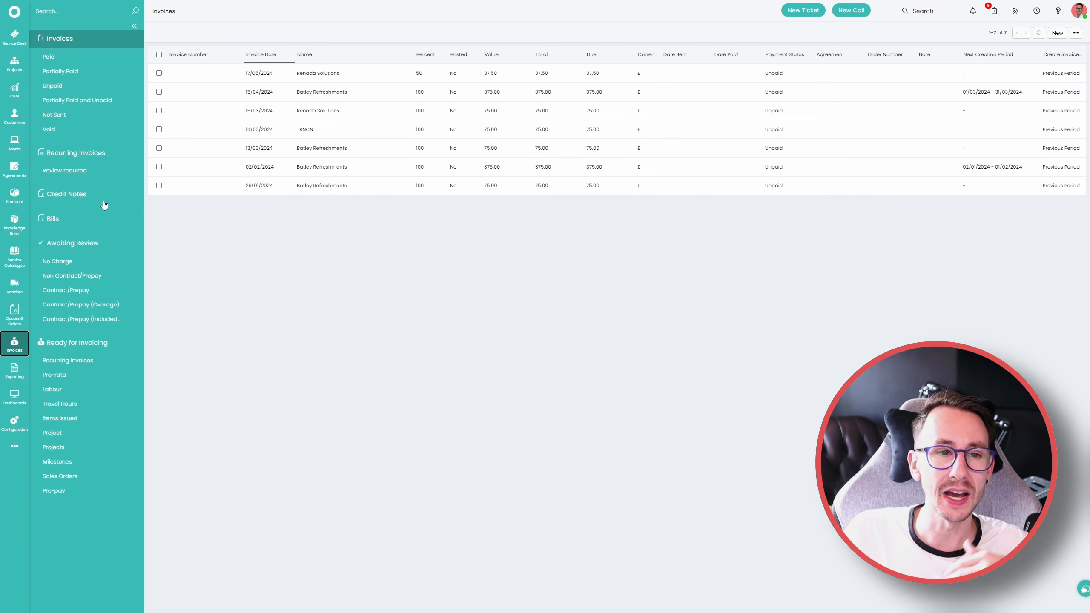
pyautogui.click(107, 155)
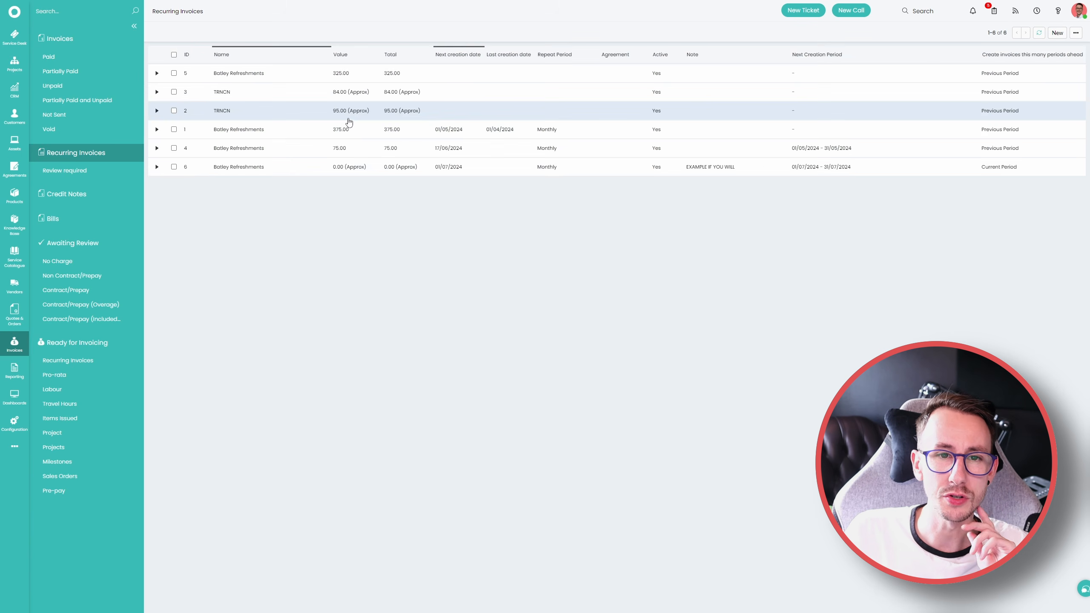
pyautogui.click(359, 168)
pyautogui.click(178, 32)
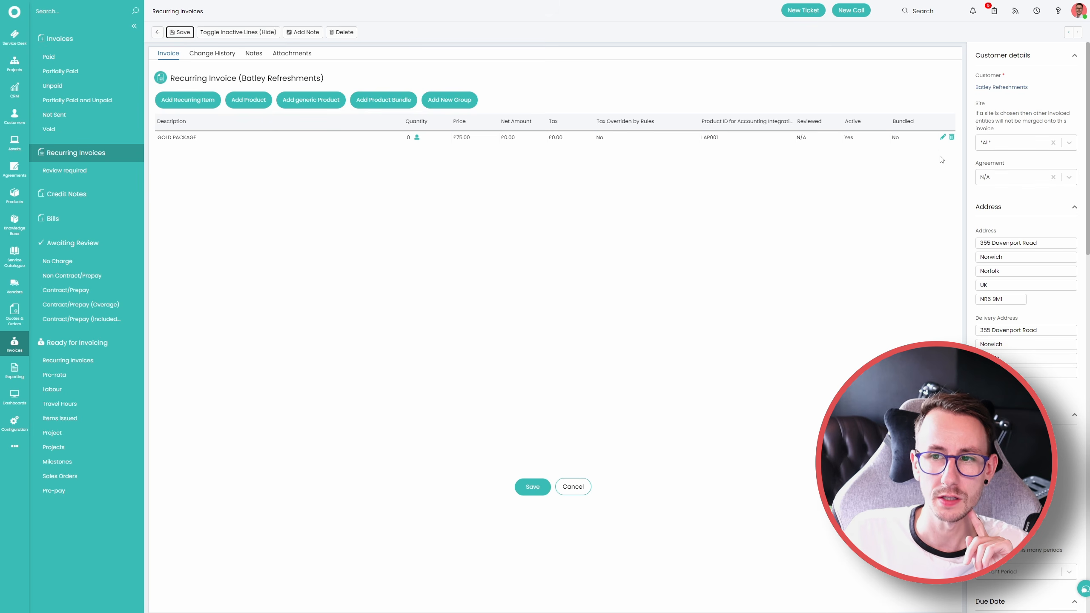
pyautogui.click(942, 139)
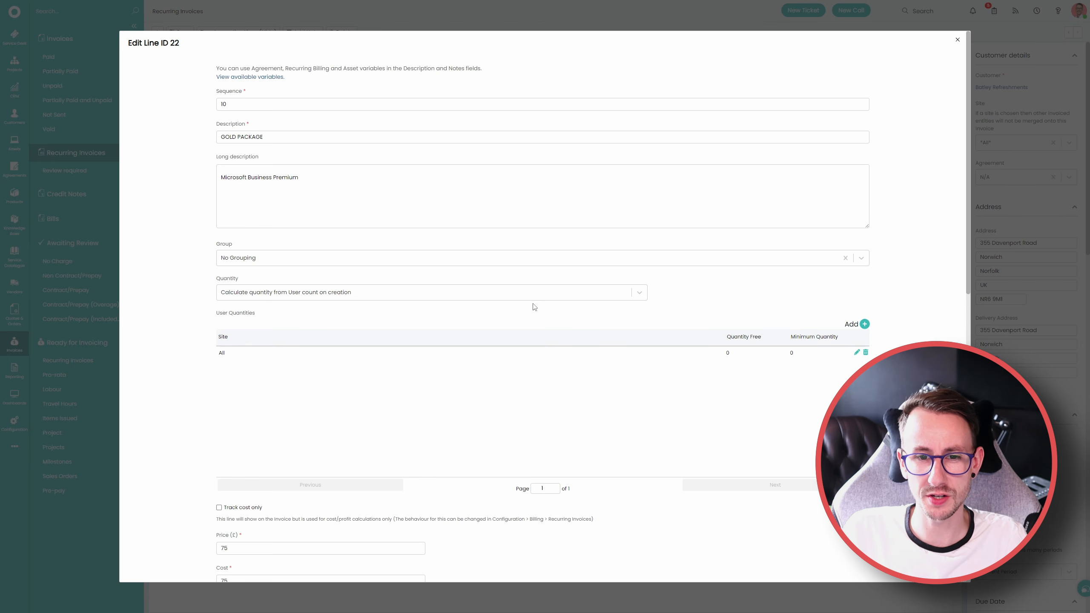
pyautogui.click(856, 352)
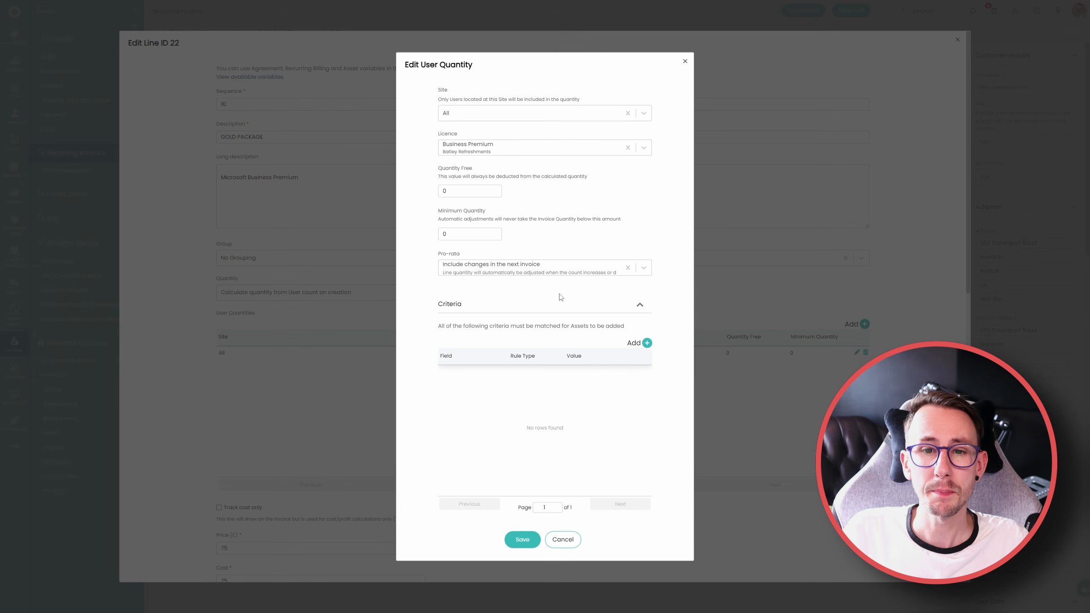
# Review the user quantity's licence and site options, keeping Business Premium and All, and check the Quantity Free and Minimum Quantity fields
pyautogui.click(474, 146)
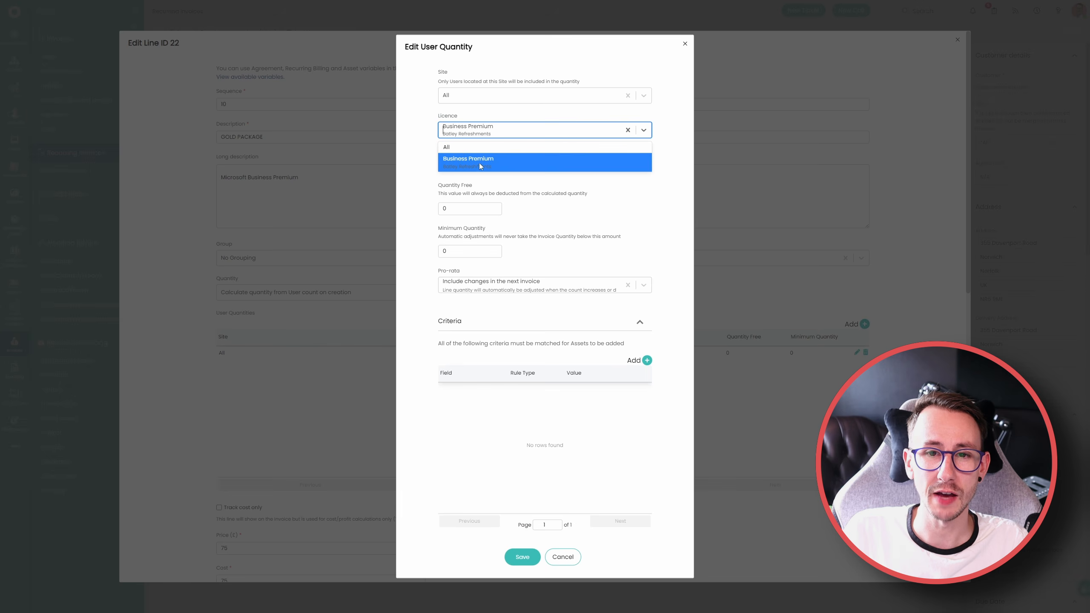
pyautogui.click(481, 167)
pyautogui.click(472, 117)
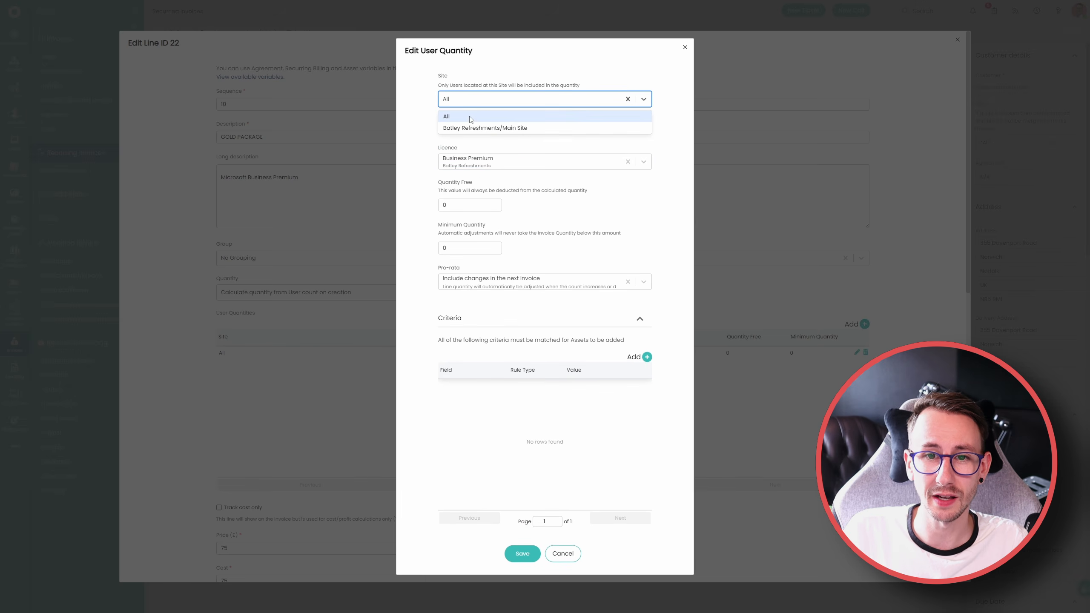
pyautogui.click(471, 118)
pyautogui.click(486, 109)
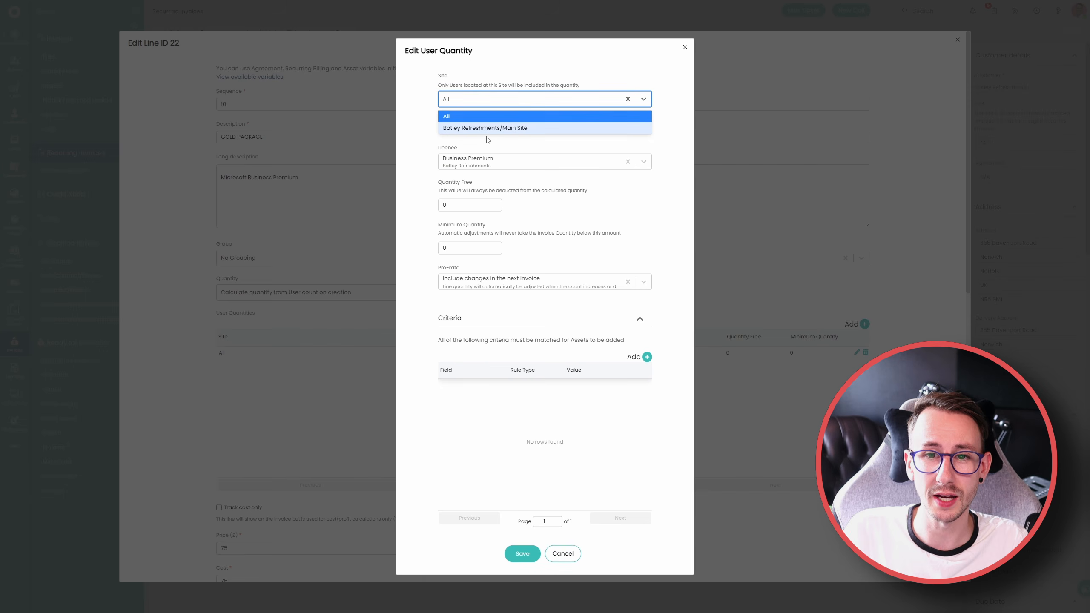
pyautogui.click(486, 117)
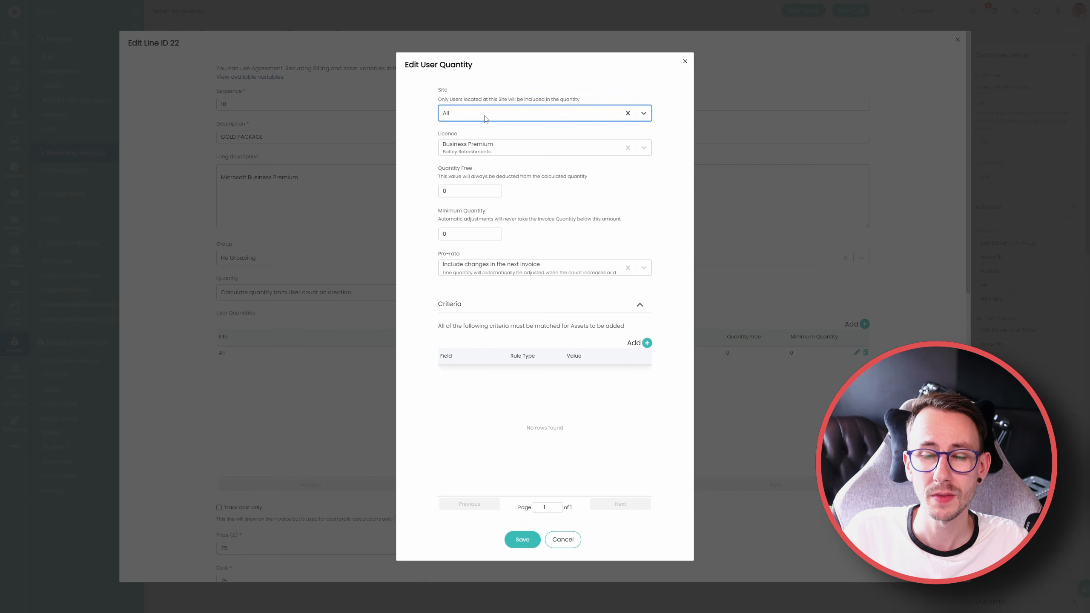
pyautogui.click(472, 193)
pyautogui.click(443, 234)
pyautogui.click(417, 254)
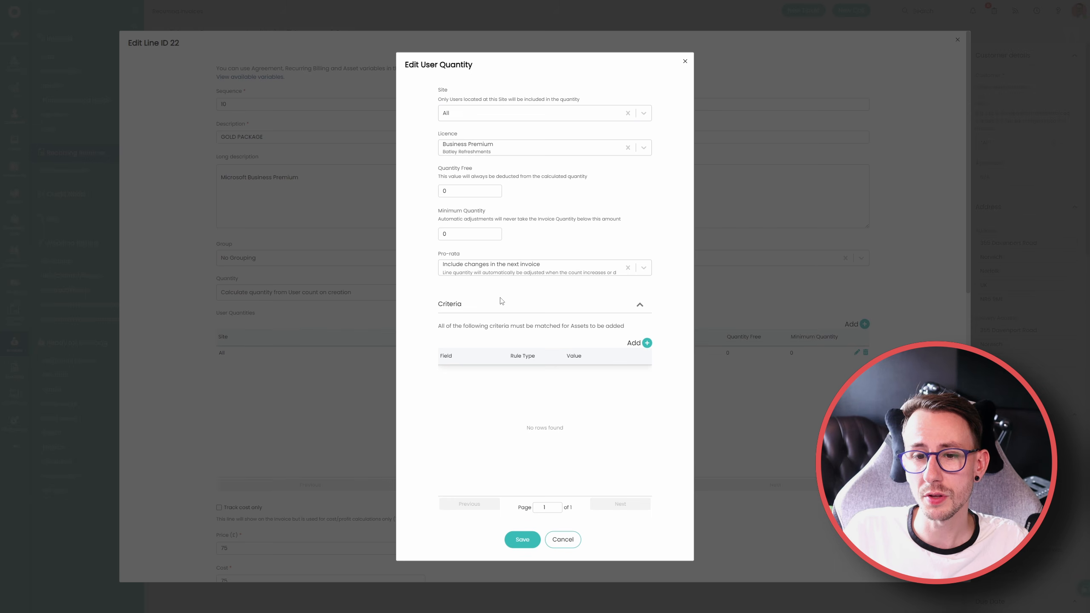
# Add a criterion to the user quantity that Job Title is equal to CEO, and save the user quantity
pyautogui.click(647, 343)
pyautogui.click(560, 314)
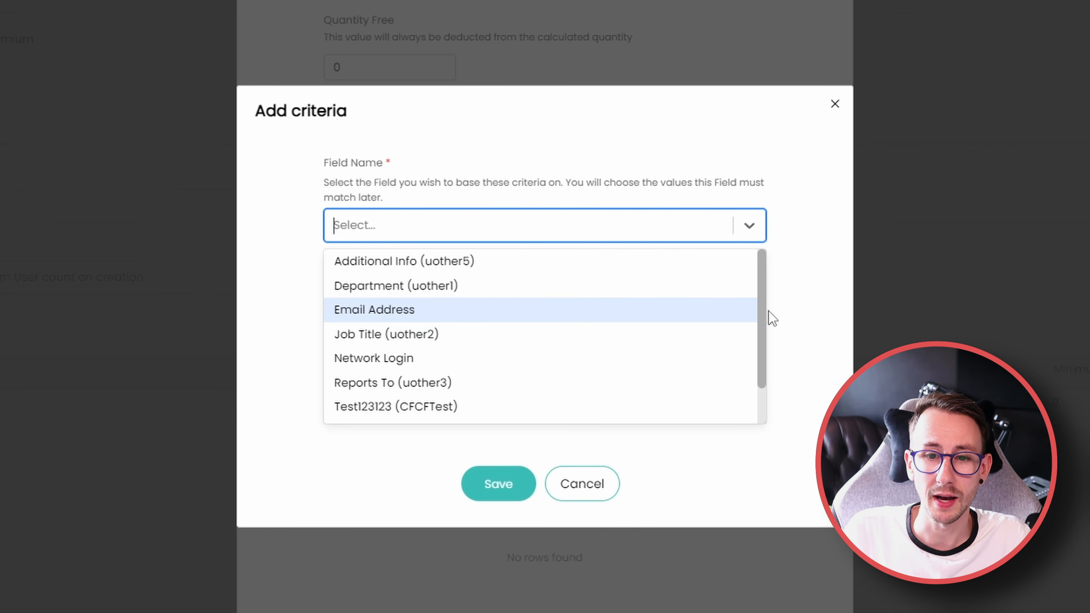
pyautogui.moveTo(761, 324)
pyautogui.mouseDown()
pyautogui.moveTo(763, 383)
pyautogui.moveTo(761, 308)
pyautogui.mouseUp()
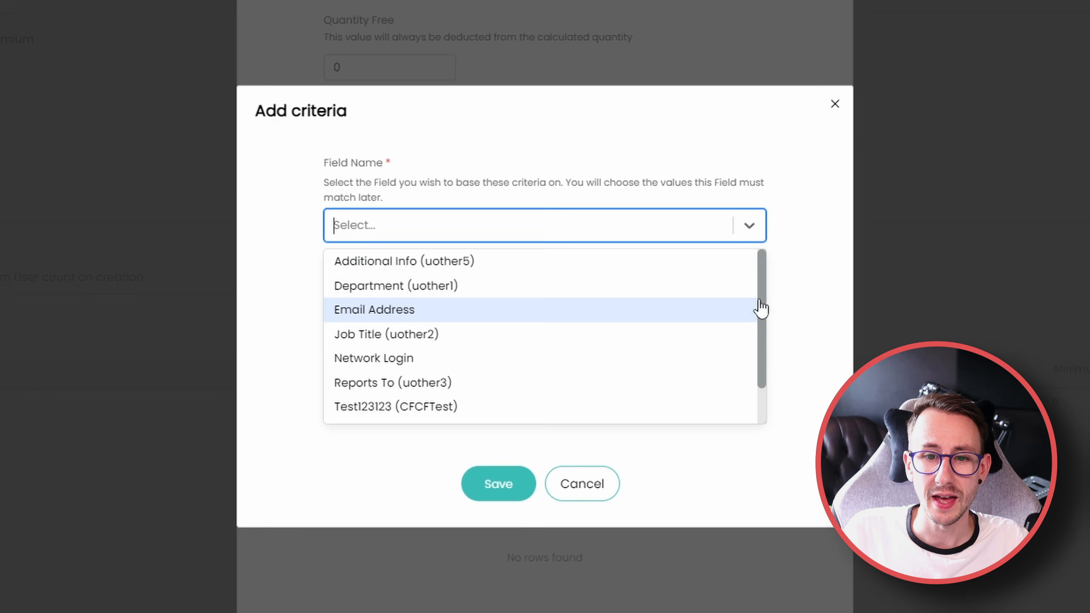
pyautogui.click(625, 325)
pyautogui.click(509, 386)
pyautogui.click(433, 271)
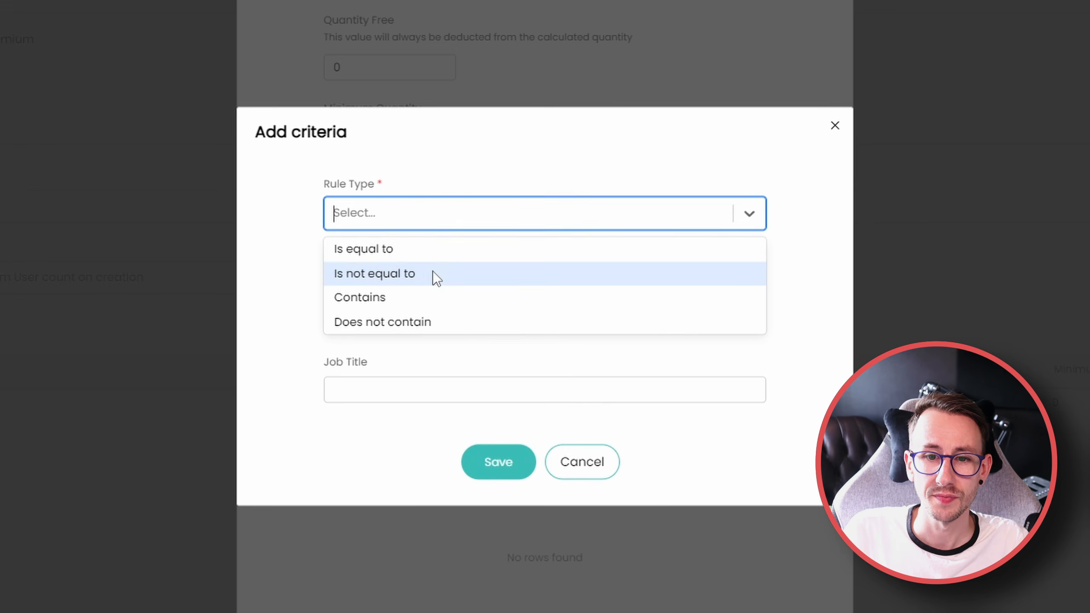
pyautogui.click(413, 301)
pyautogui.click(408, 266)
pyautogui.click(406, 325)
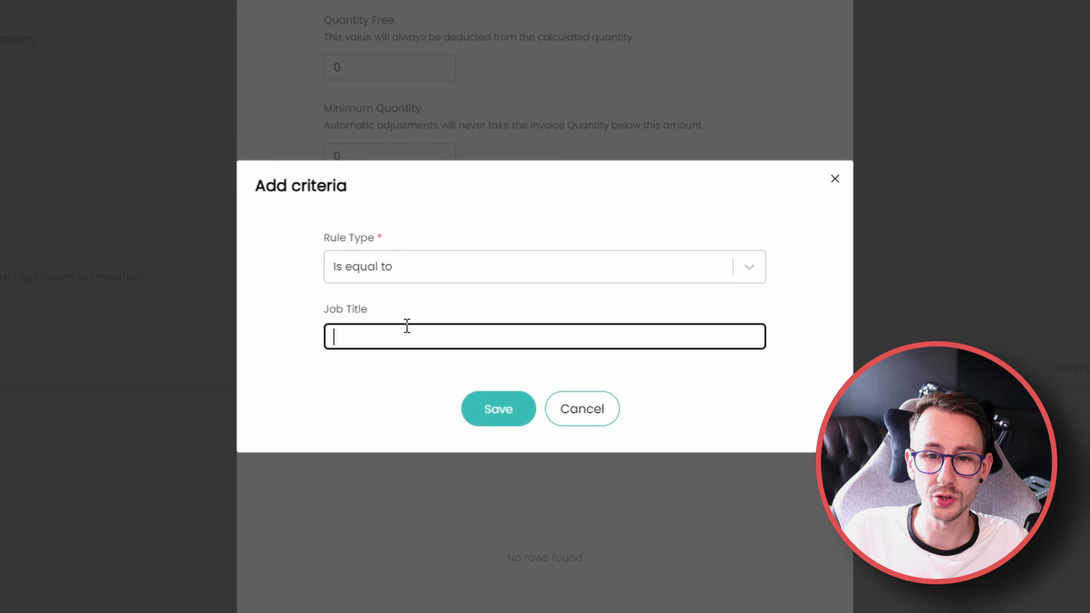
pyautogui.write('CEO')
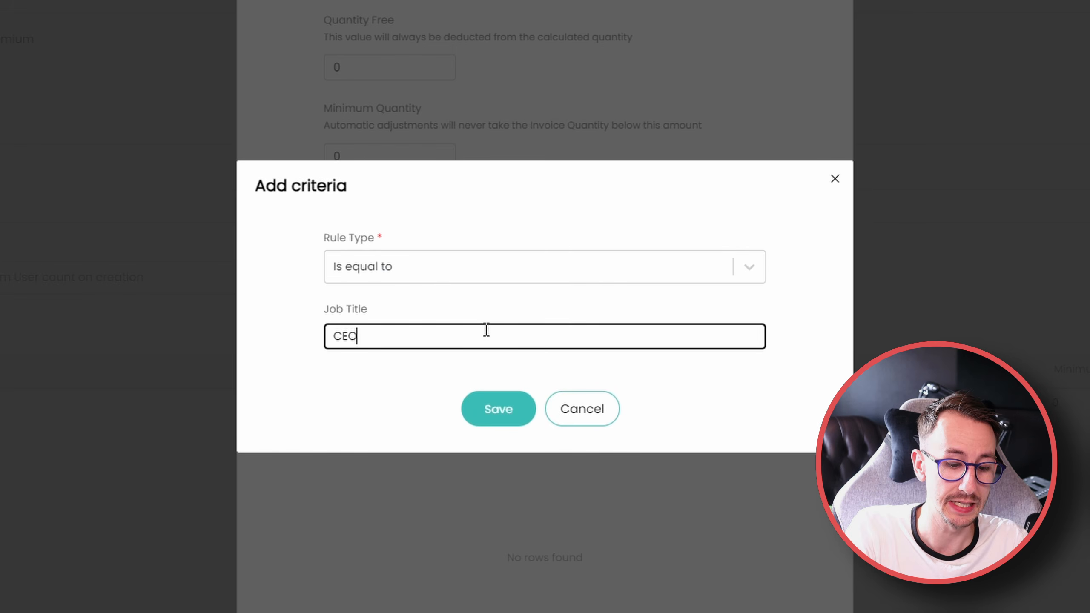
pyautogui.press('Return')
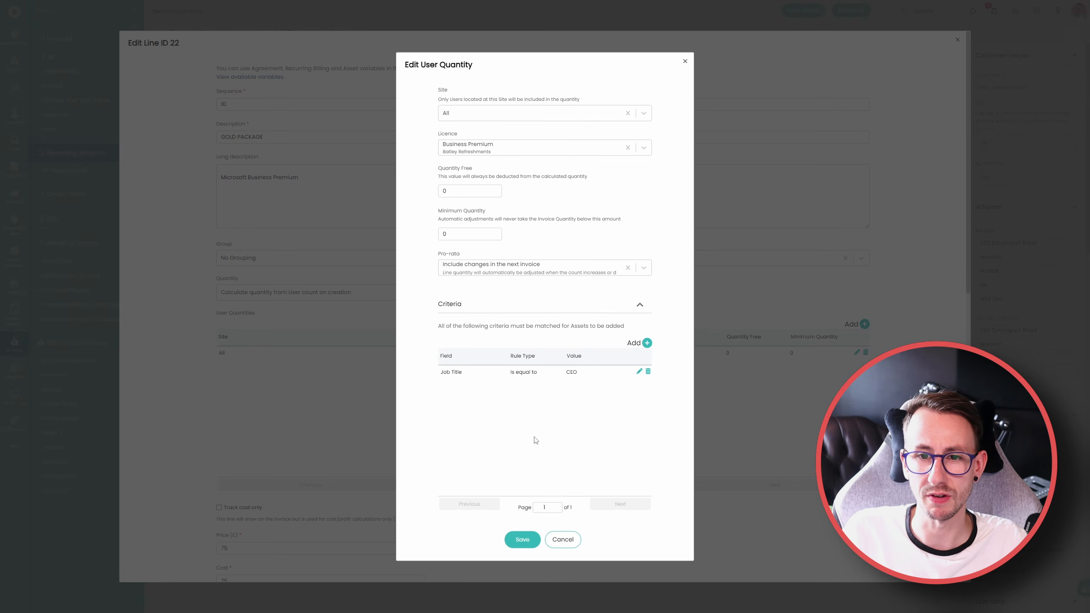
pyautogui.click(523, 539)
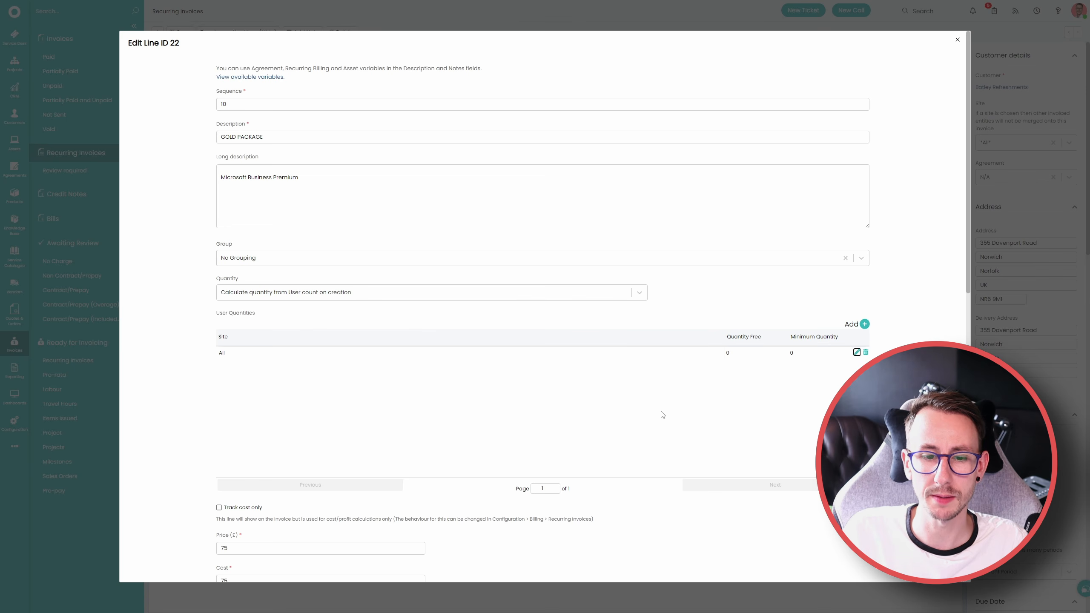
# Replace the line's user quantity with a calculation from Asset count on creation, and start adding an asset quantity
pyautogui.click(865, 352)
pyautogui.click(499, 293)
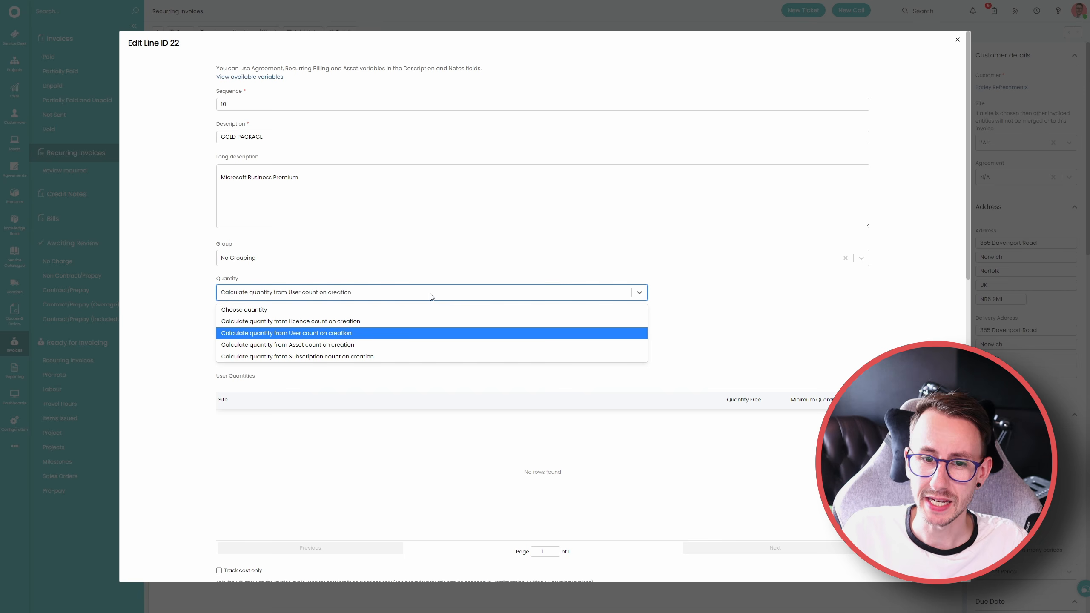
pyautogui.click(403, 344)
pyautogui.click(864, 324)
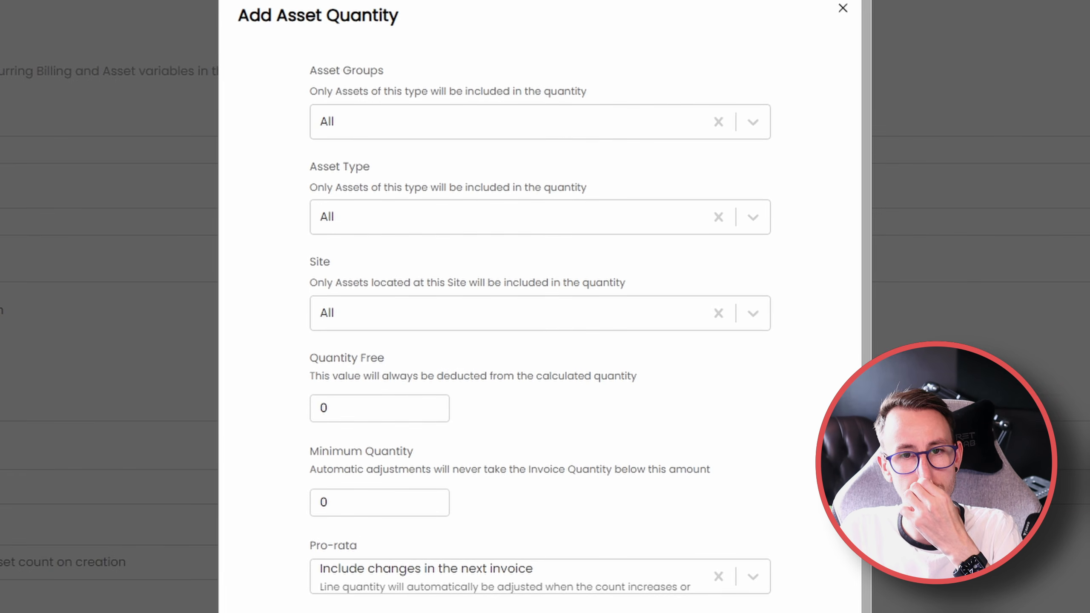
# Examine the asset quantity's group, type and site filters and the fields available for criteria, and cancel the new criterion
pyautogui.moveTo(308, 90); pyautogui.dragTo(565, 91)
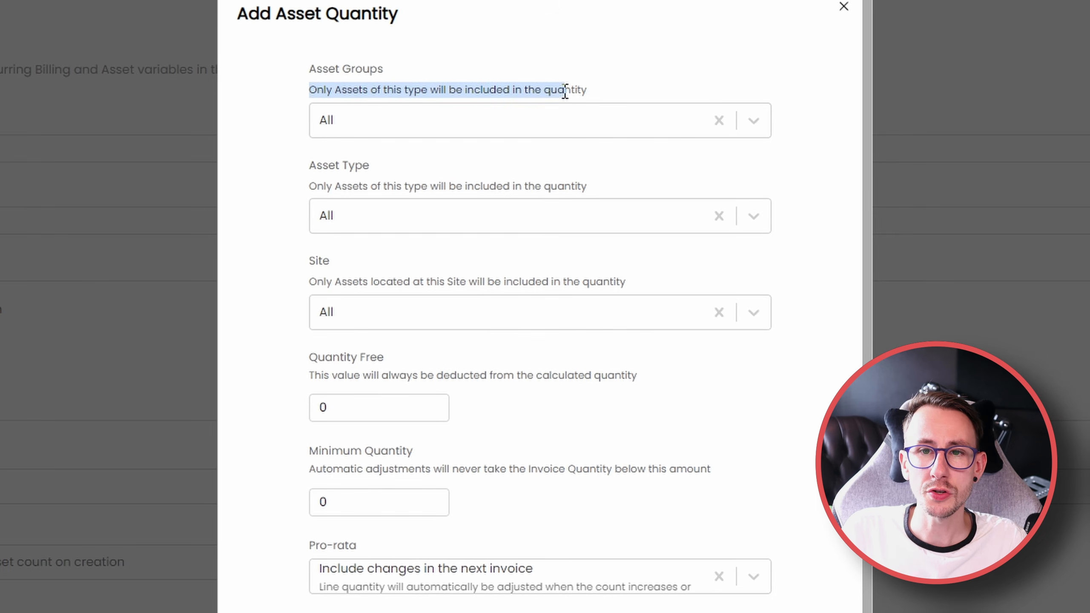
pyautogui.click(530, 122)
pyautogui.click(275, 171)
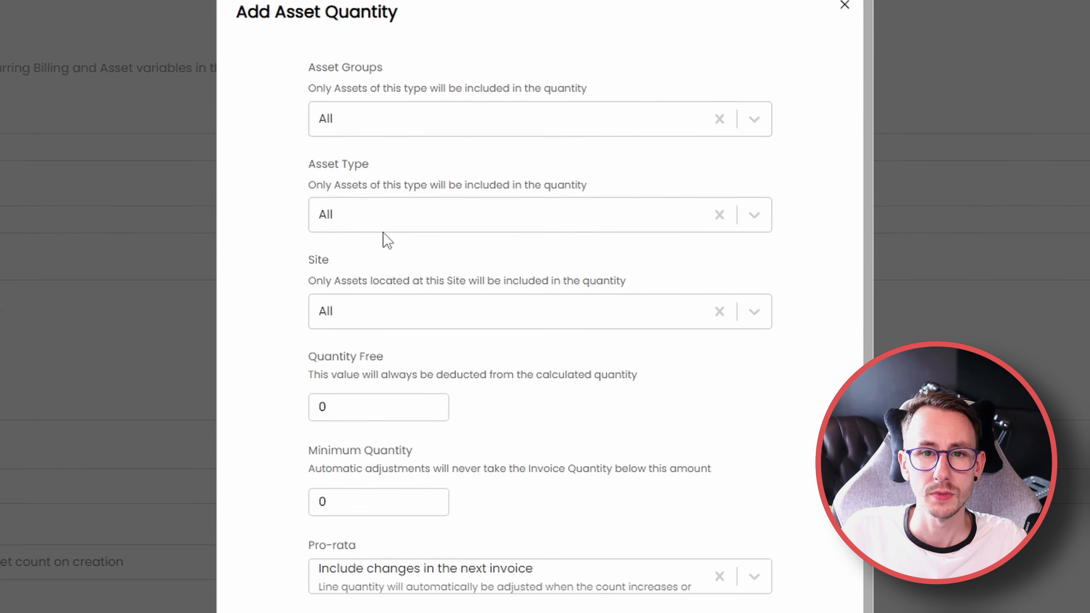
pyautogui.click(388, 227)
pyautogui.click(296, 258)
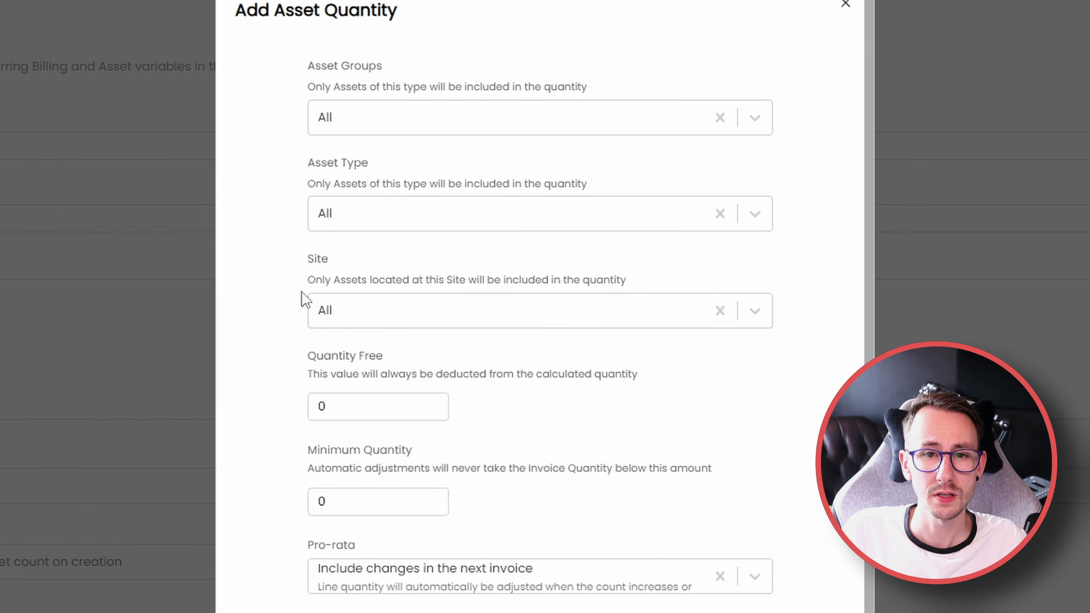
pyautogui.click(405, 311)
pyautogui.click(281, 358)
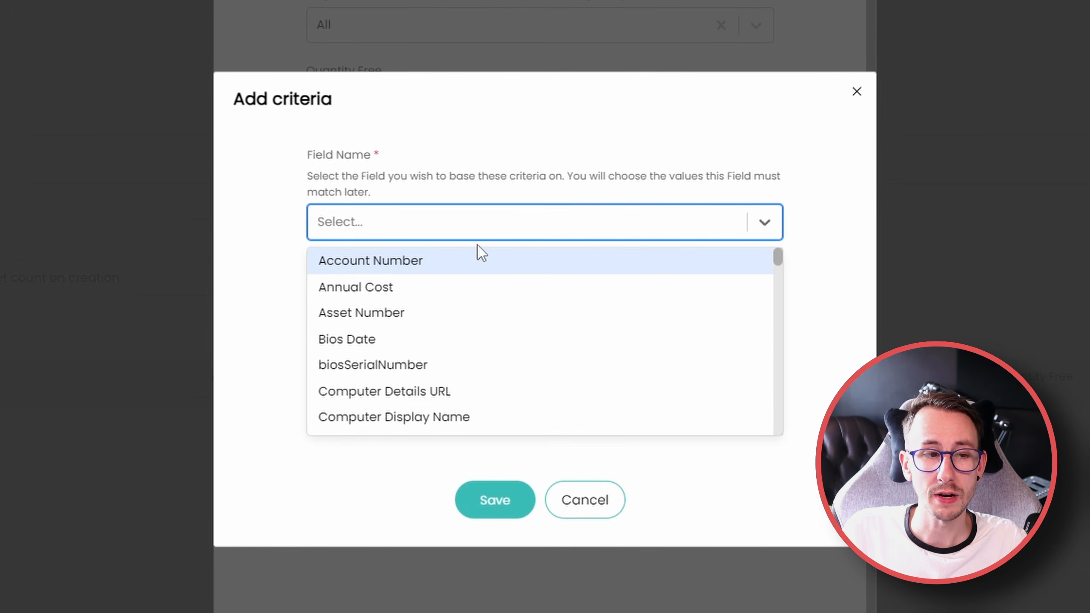
pyautogui.click(574, 493)
pyautogui.click(579, 403)
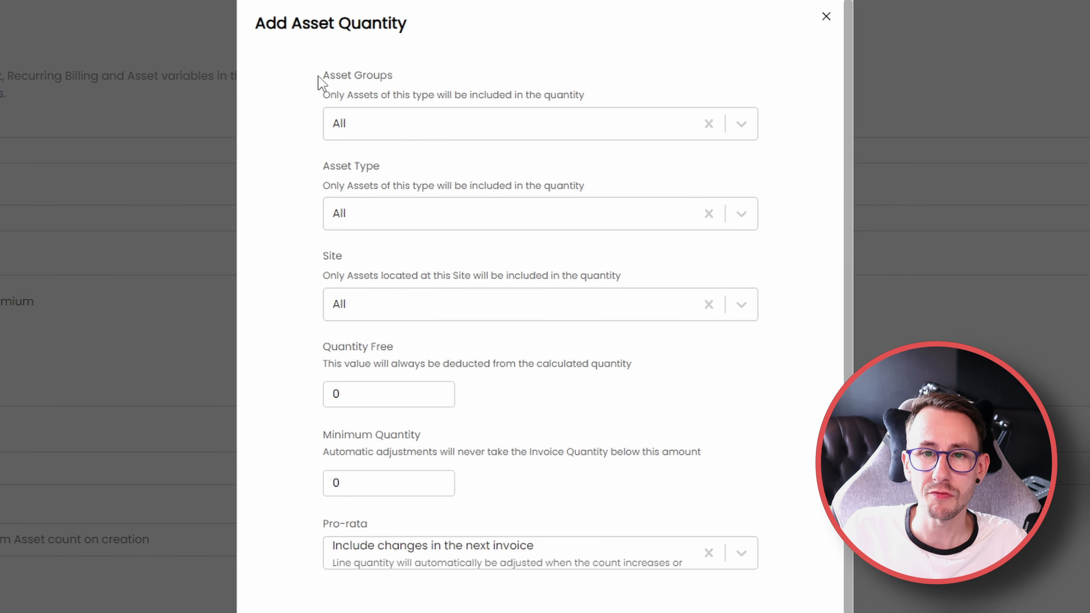
# Review the Asset Groups, Quantity Free and Minimum Quantity settings, and close the asset quantity and the invoice line without saving
pyautogui.moveTo(318, 74); pyautogui.dragTo(584, 97)
pyautogui.click(585, 96)
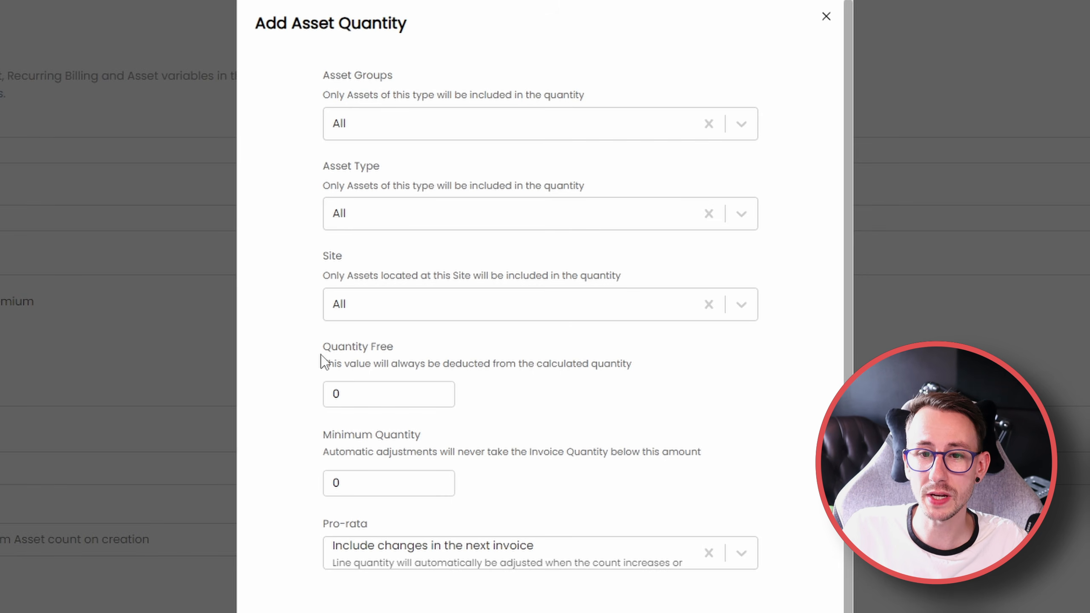
pyautogui.moveTo(321, 350); pyautogui.dragTo(594, 382)
pyautogui.moveTo(322, 435); pyautogui.dragTo(717, 465)
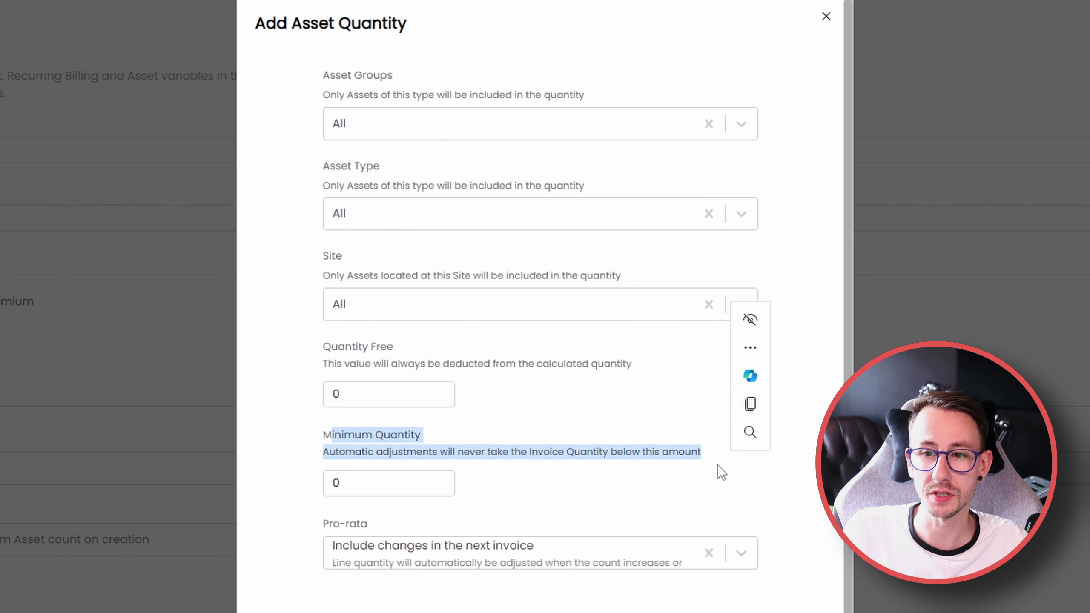
pyautogui.click(386, 483)
pyautogui.moveTo(322, 77); pyautogui.dragTo(498, 96)
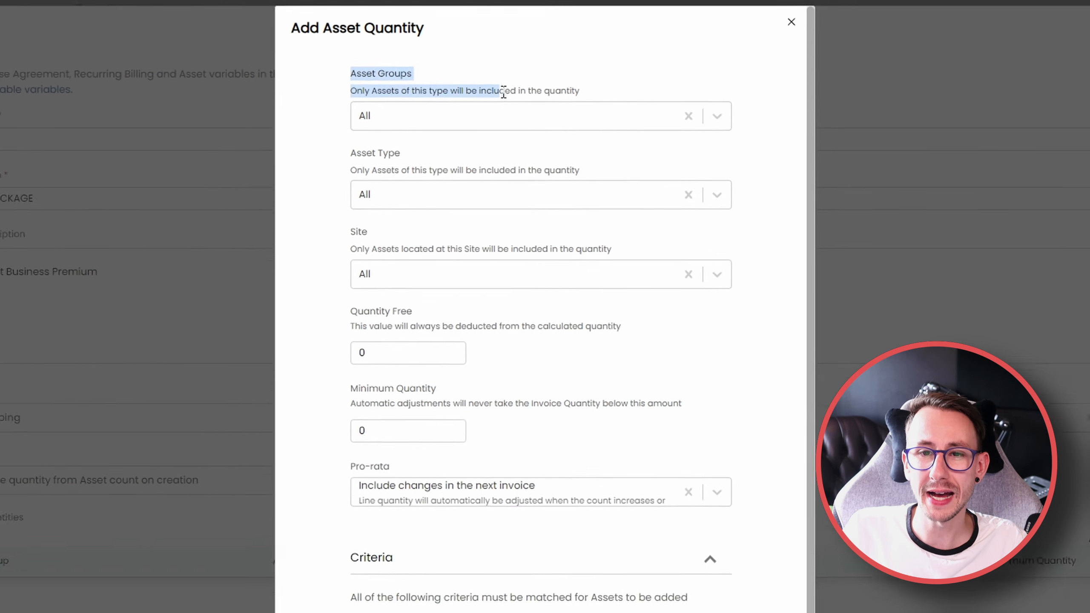
pyautogui.click(566, 564)
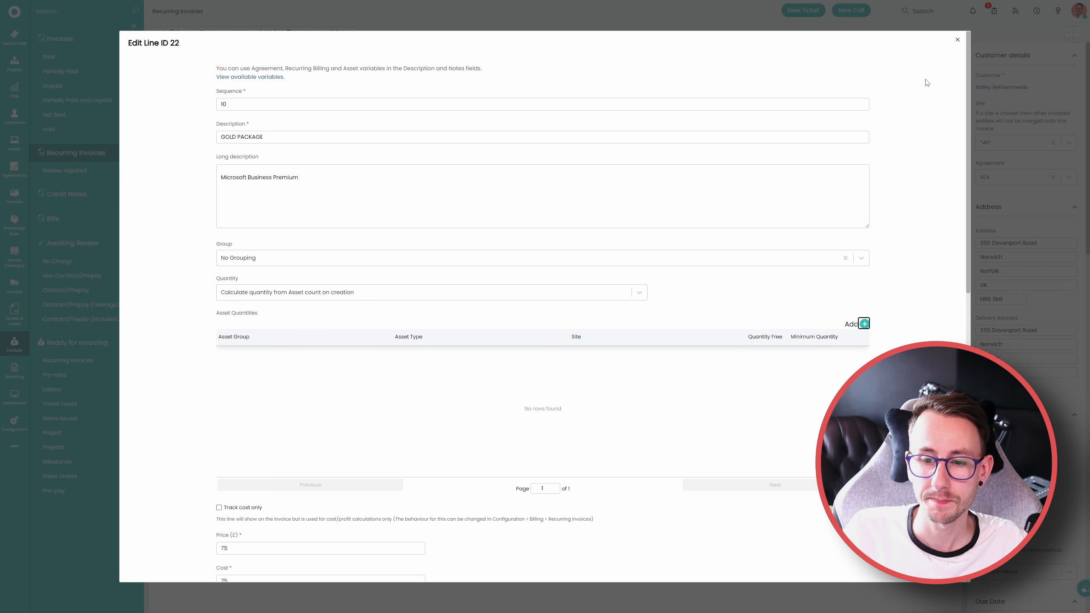
pyautogui.click(958, 40)
# Show the assets by asset group and expand the OptiTune Managed Devices group
pyautogui.click(14, 149)
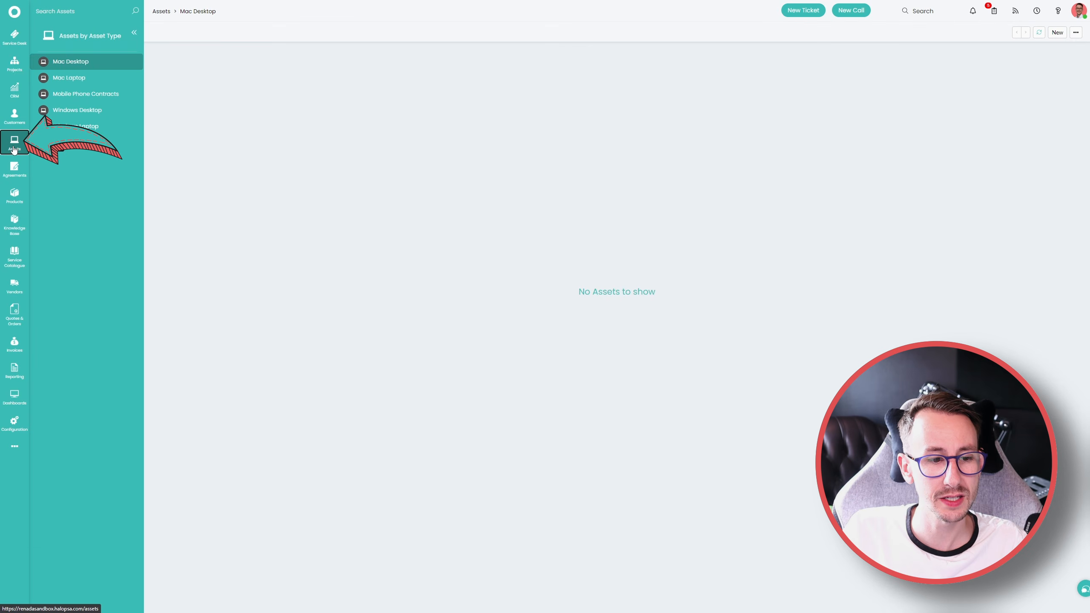
pyautogui.click(85, 38)
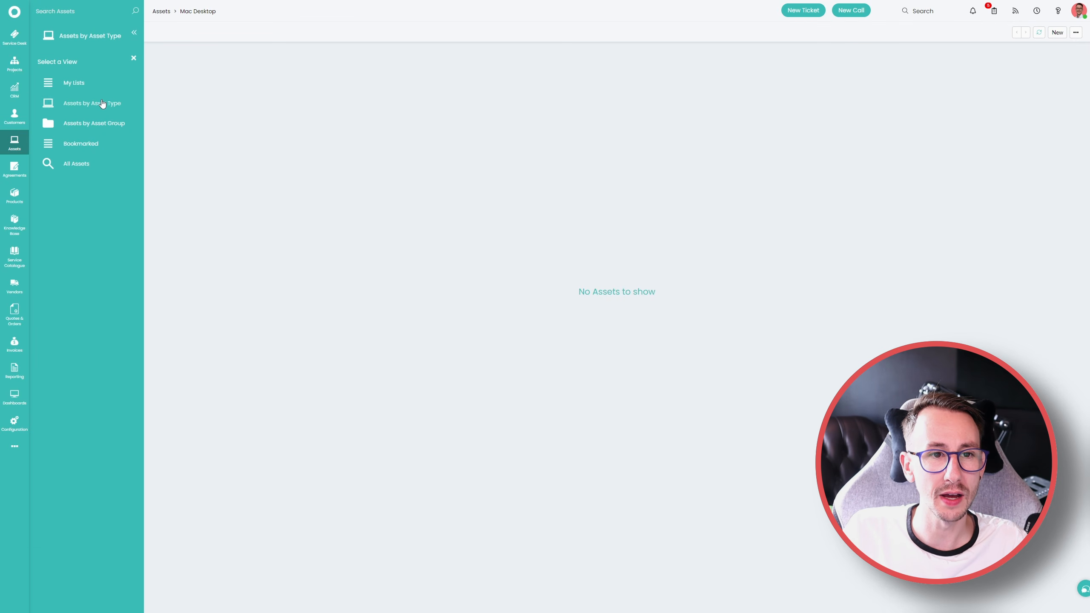
pyautogui.click(105, 124)
pyautogui.click(41, 61)
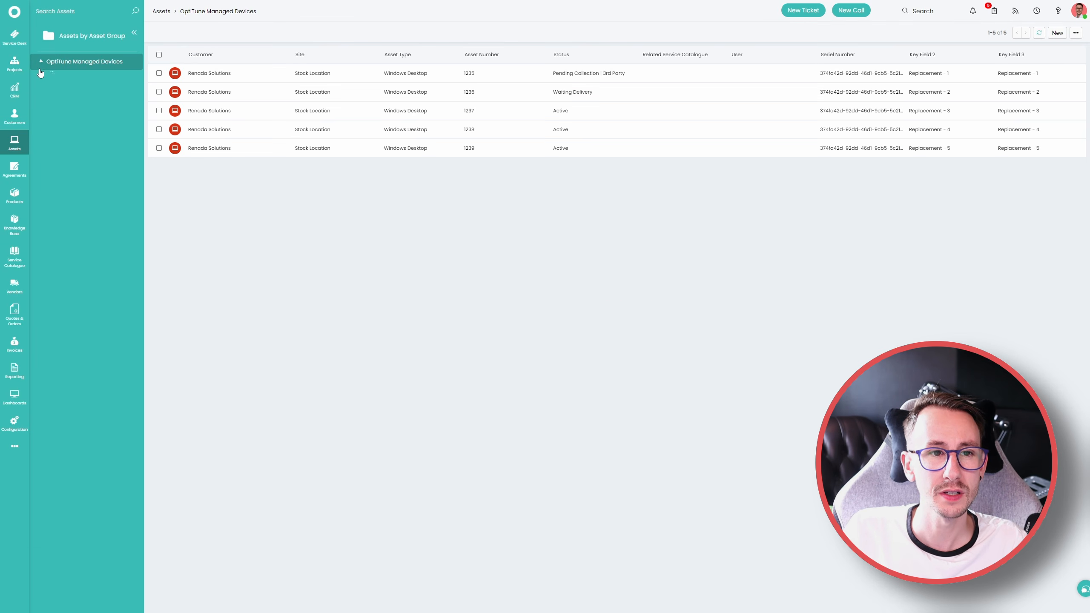
# Create an asset group named "New Asset Group" with sequence 10, used for assets, and save it
pyautogui.rightClick(91, 63)
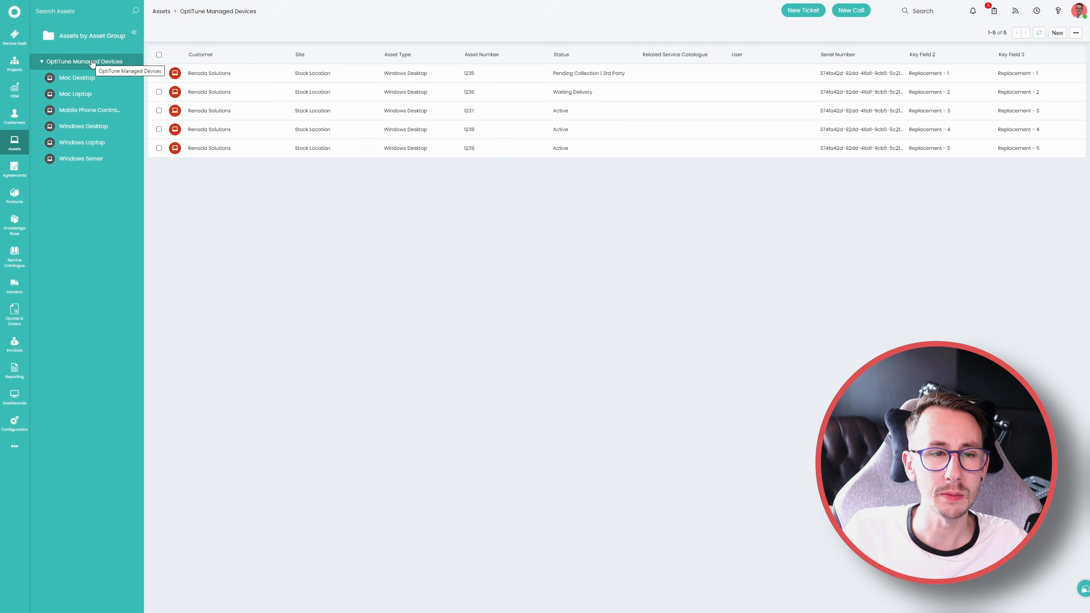
pyautogui.click(483, 346)
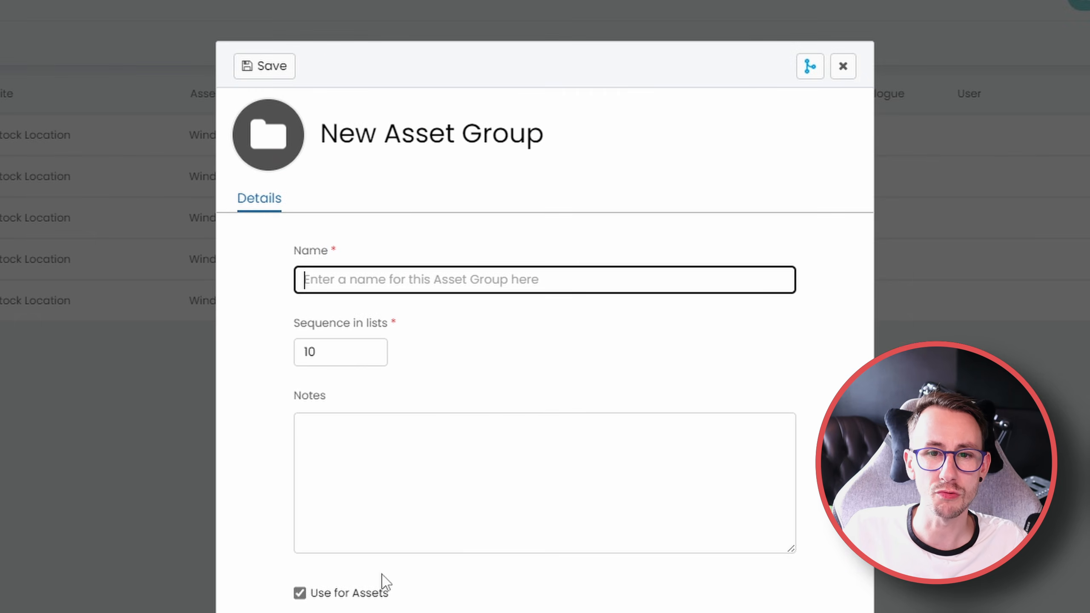
pyautogui.write('New Asset Grou[')
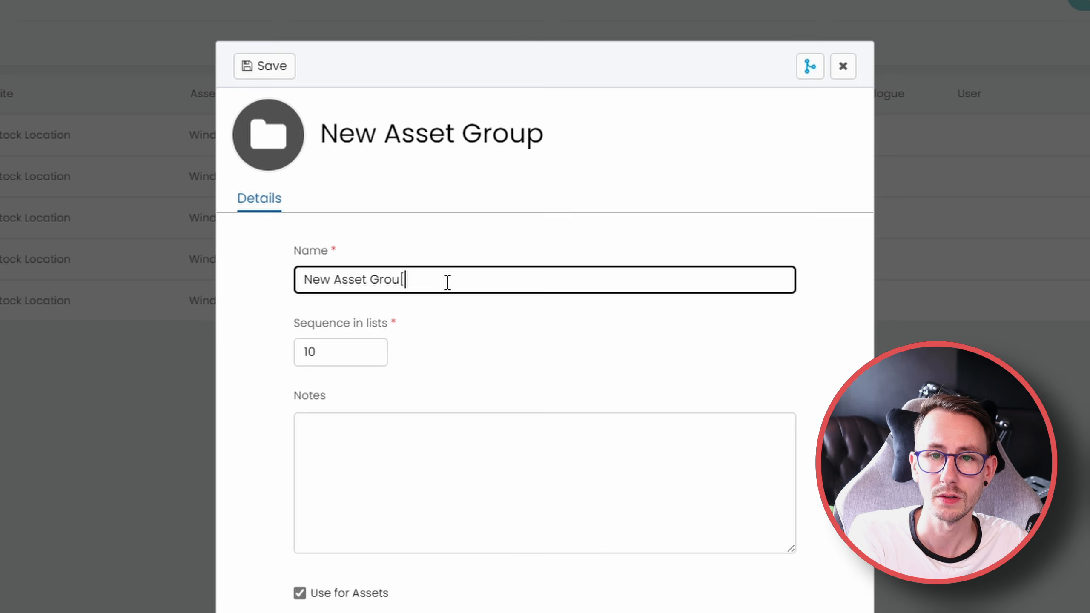
pyautogui.press('BackSpace')
pyautogui.write('p')
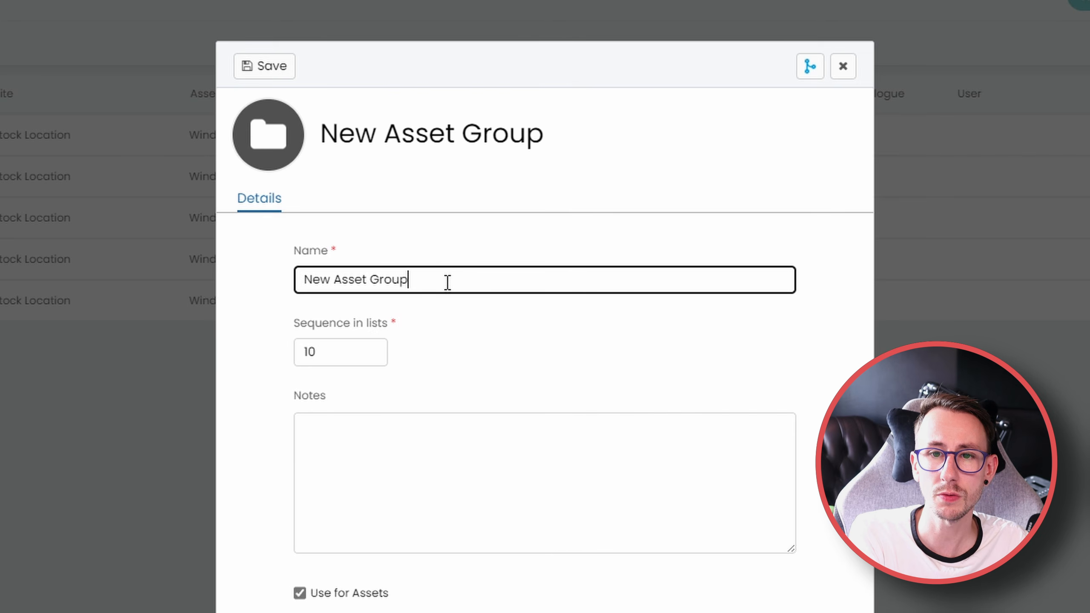
pyautogui.press('Return')
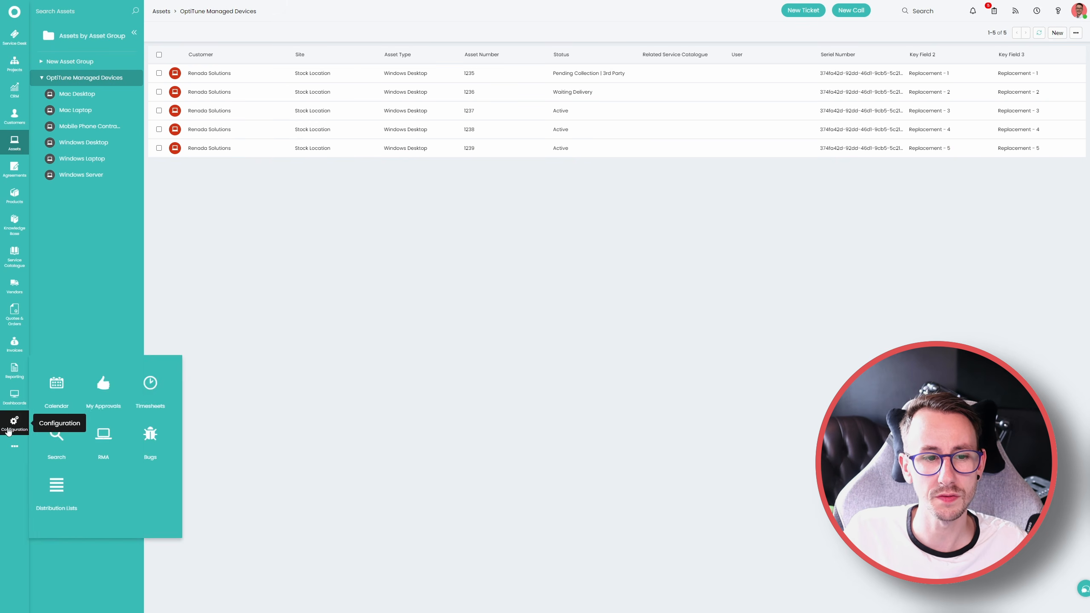
# Open Batley Refreshments' recurring invoice for editing, review the GOLD PACKAGE line's user quantity settings, and cancel the quantity dialog
pyautogui.click(14, 344)
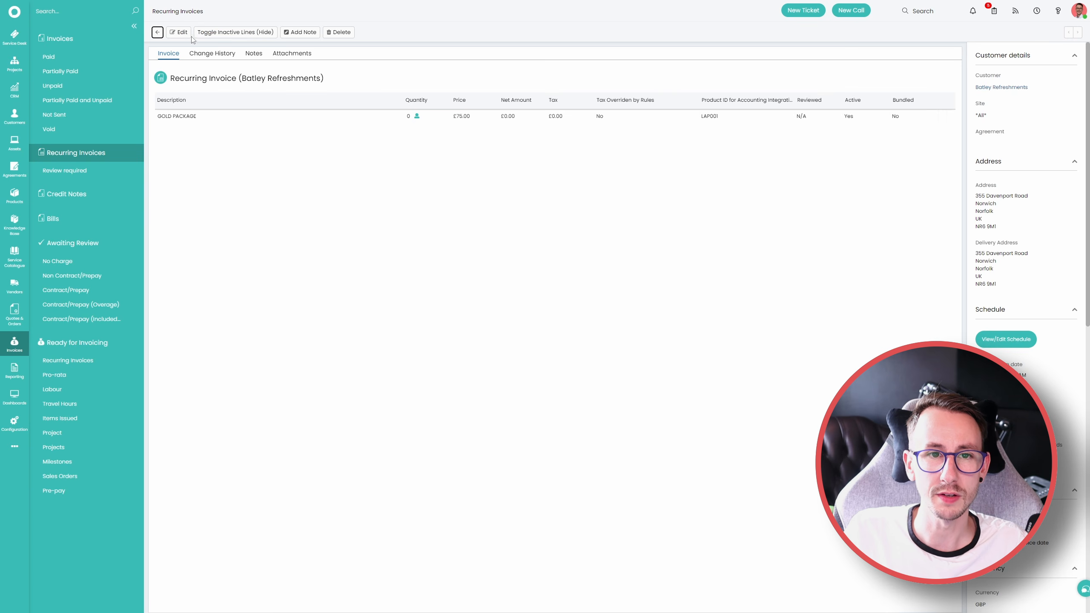
pyautogui.click(178, 32)
pyautogui.click(944, 137)
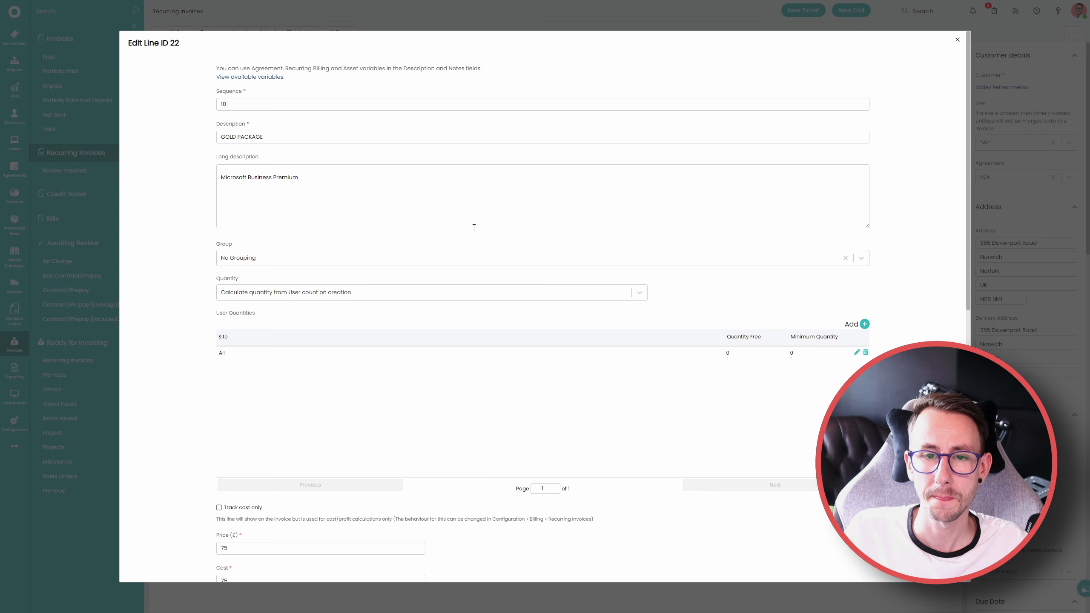
pyautogui.click(857, 352)
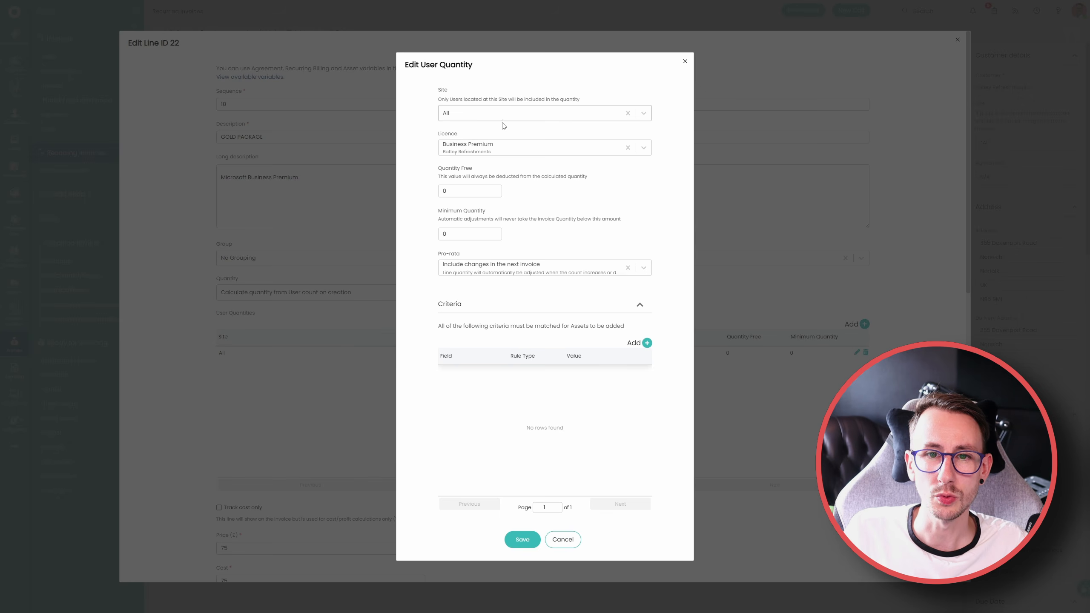
pyautogui.click(562, 539)
# Calculate the line's quantity from Asset count on creation, check the asset groups offered for a new asset quantity, and close it without saving
pyautogui.click(316, 293)
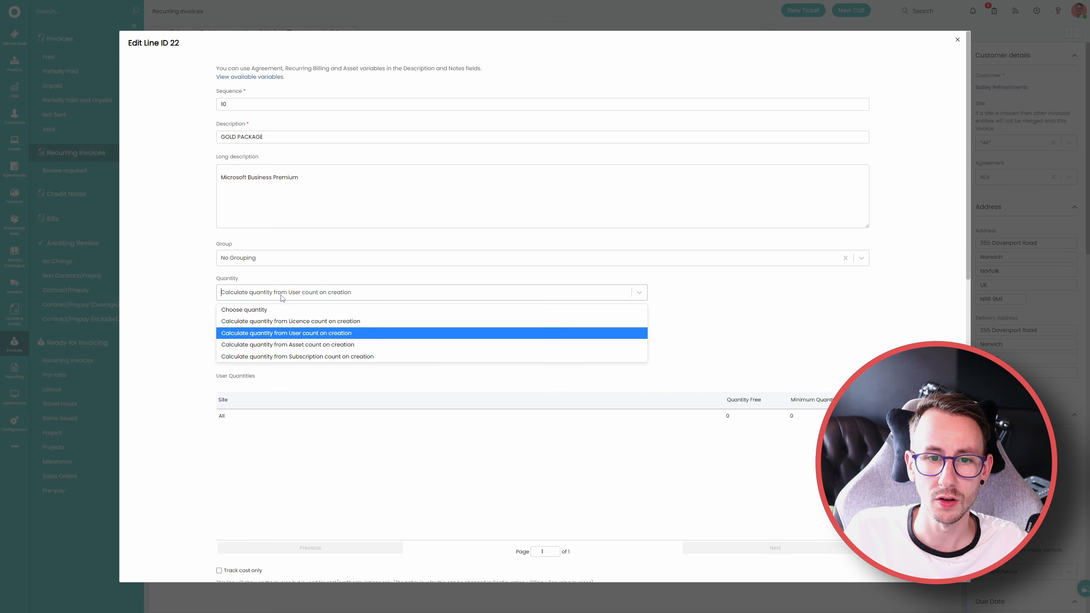
pyautogui.click(315, 345)
pyautogui.click(862, 325)
pyautogui.click(502, 88)
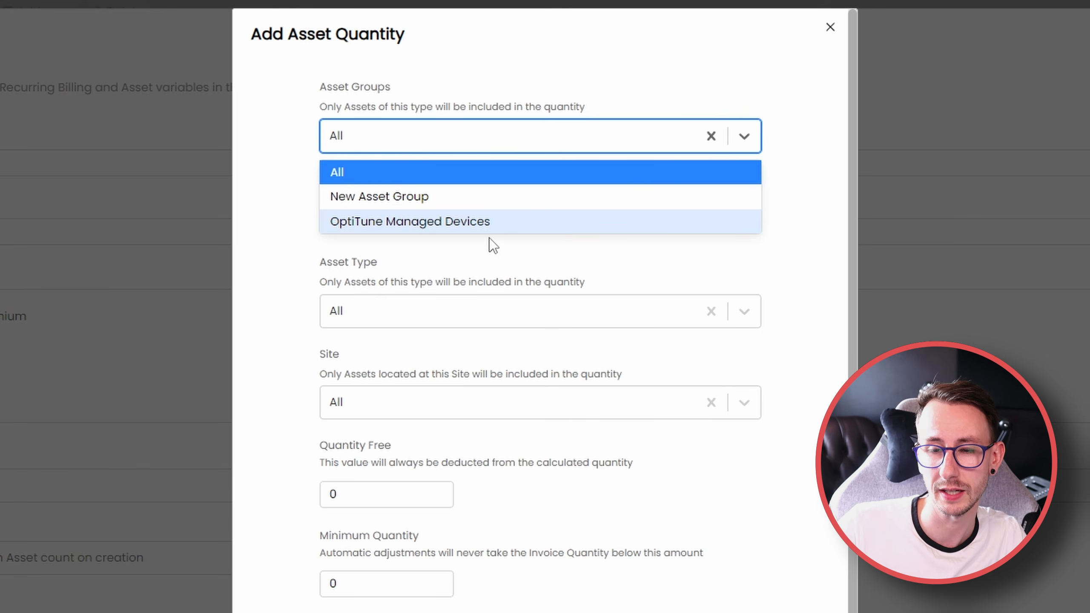
pyautogui.click(830, 27)
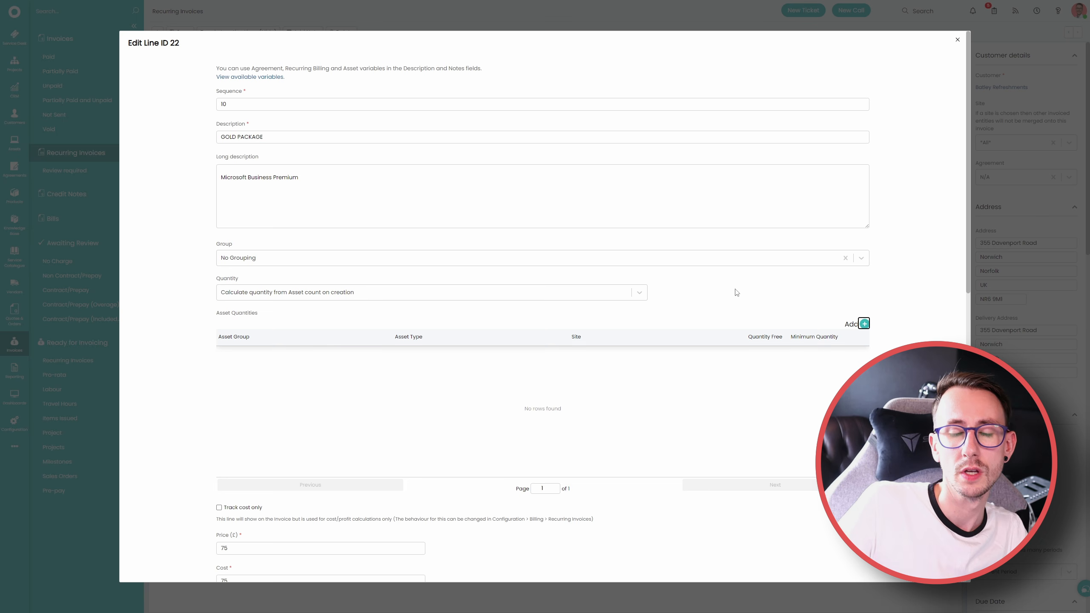
# Switch the line's quantity to a calculation from Subscription count on creation and review its subscription quantity settings
pyautogui.click(538, 293)
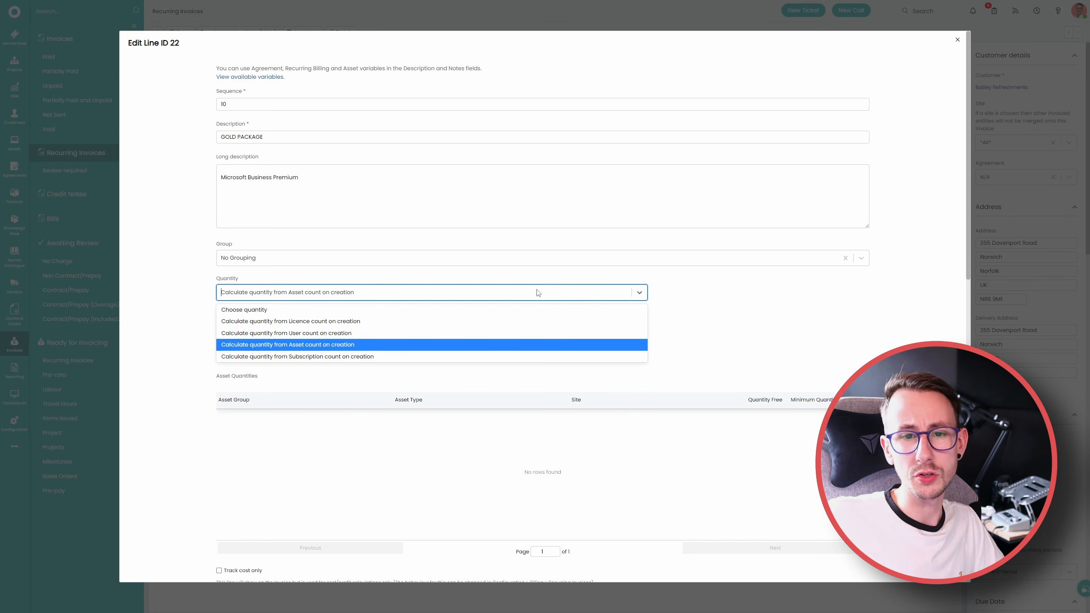
pyautogui.click(486, 356)
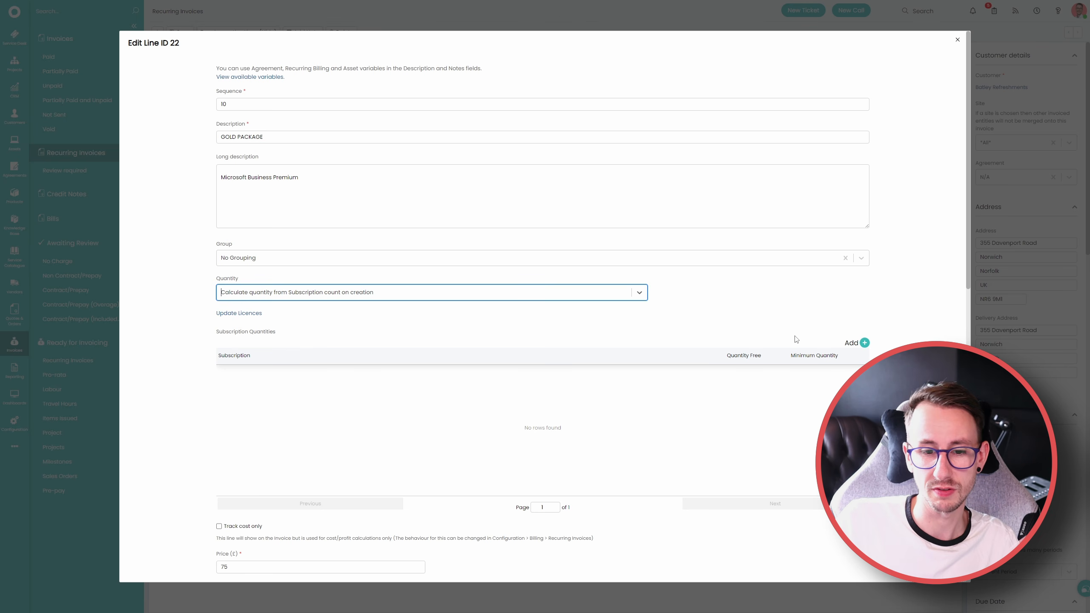
pyautogui.moveTo(216, 243); pyautogui.dragTo(407, 331)
pyautogui.click(502, 339)
pyautogui.scroll(-2, 460, 489)
pyautogui.scroll(-1, 461, 488)
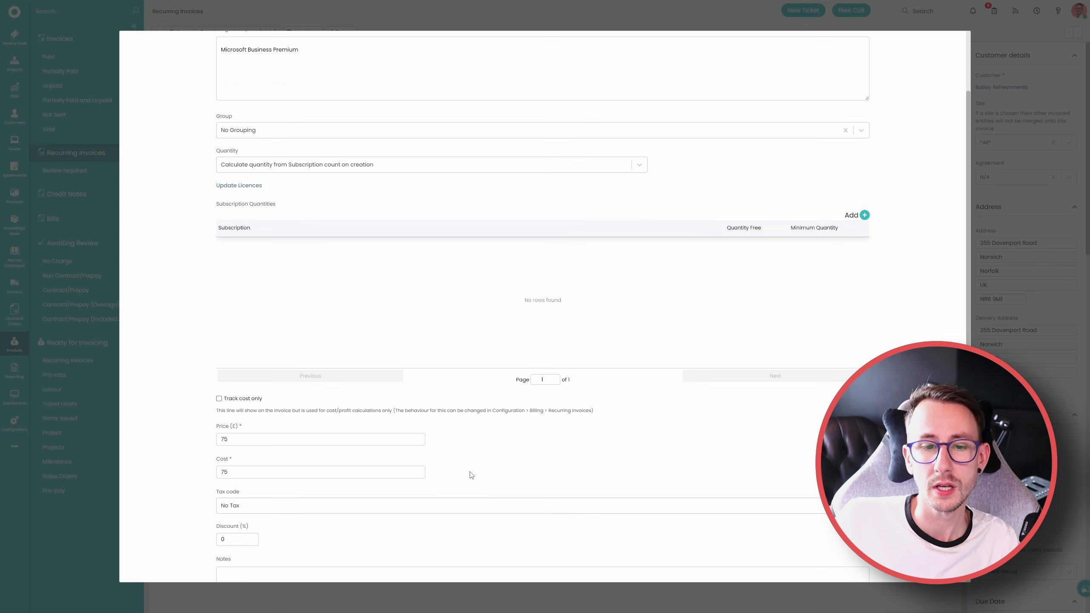
# Calculate the line's quantity from User count on creation and open its existing user quantity for editing
pyautogui.click(344, 170)
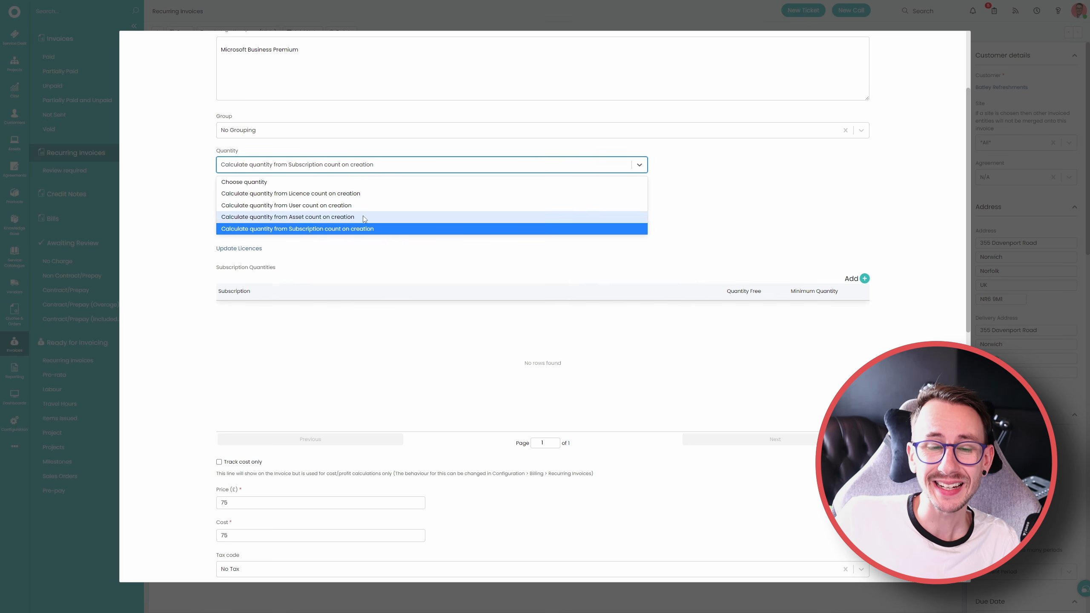
pyautogui.click(344, 205)
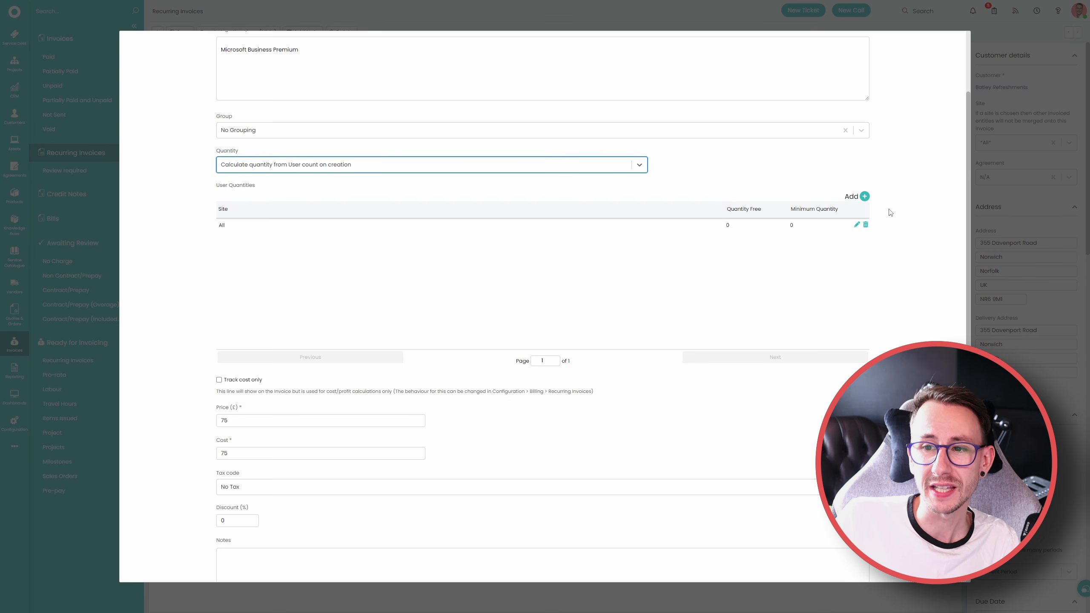
pyautogui.click(856, 224)
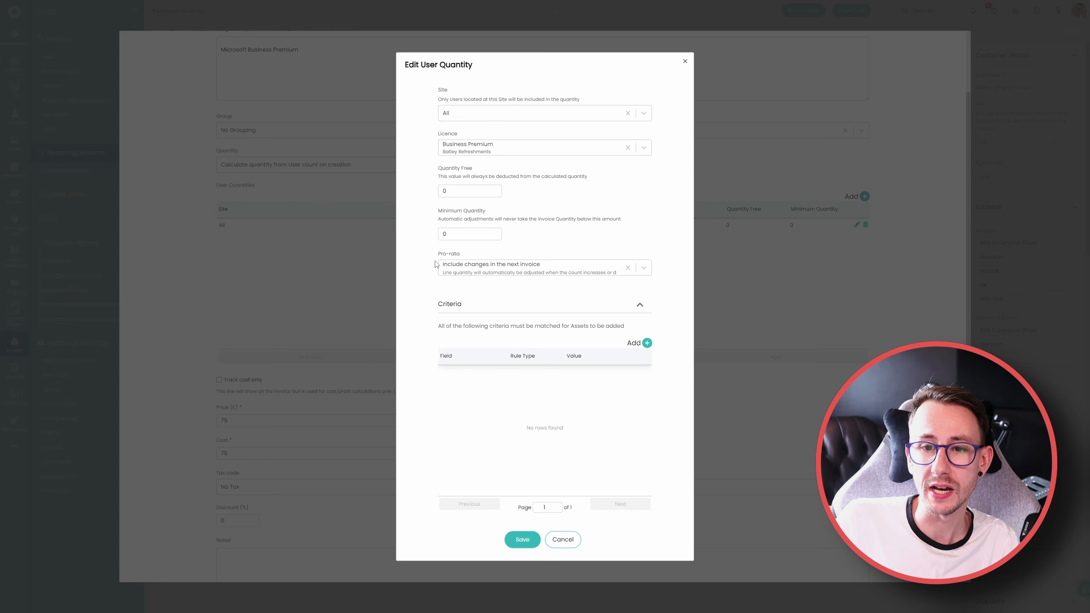
# Review the Pro-rata options for handling changes in the user quantity
pyautogui.moveTo(433, 253); pyautogui.dragTo(469, 254)
pyautogui.click(756, 118)
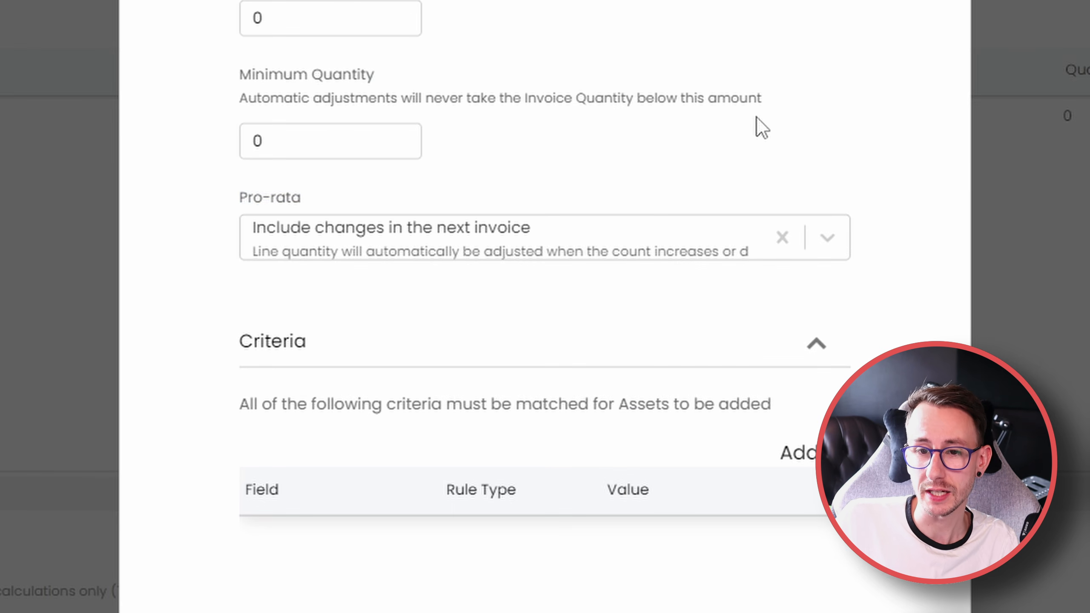
pyautogui.click(655, 236)
pyautogui.moveTo(835, 294); pyautogui.dragTo(807, 300)
pyautogui.scroll(1, 792, 313)
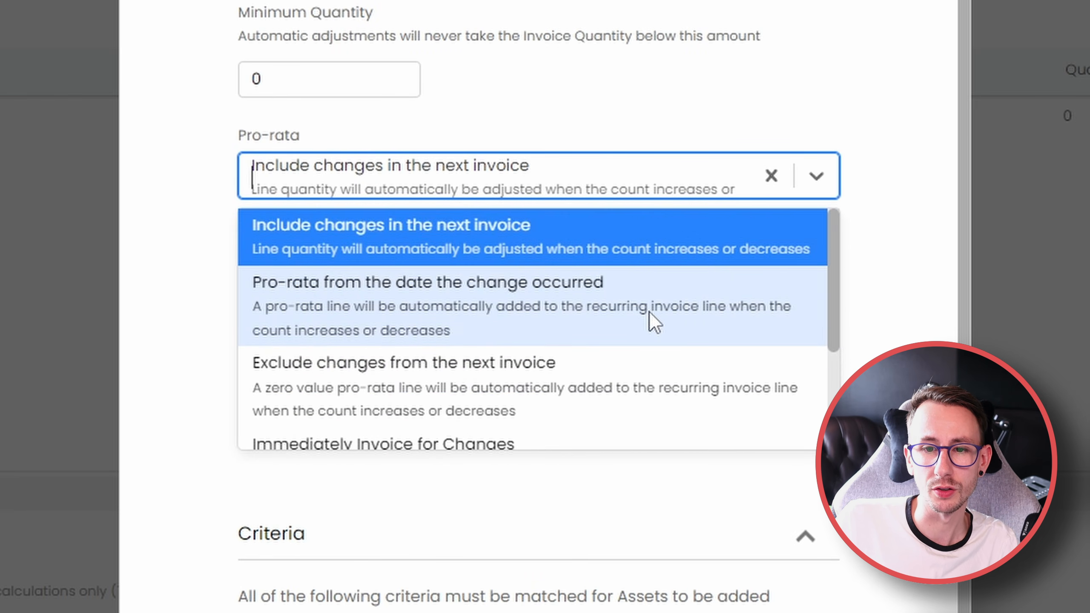
pyautogui.click(624, 242)
pyautogui.click(598, 239)
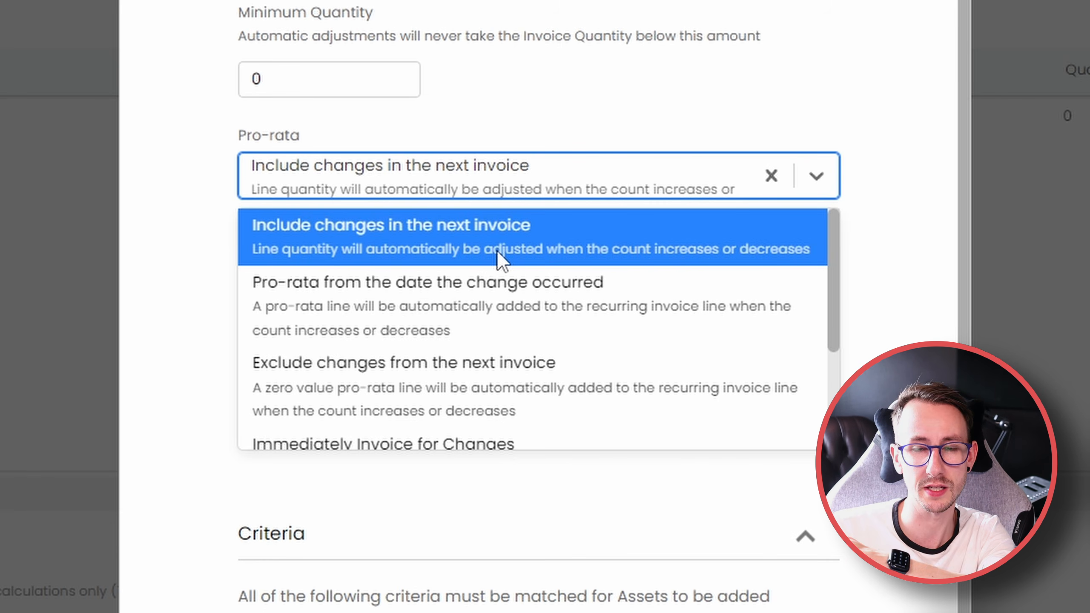
# Try pro-rating from the date the change occurred, and pro-rating into the ready-for-invoicing section for separate billing, and cancel the user quantity edit
pyautogui.click(595, 310)
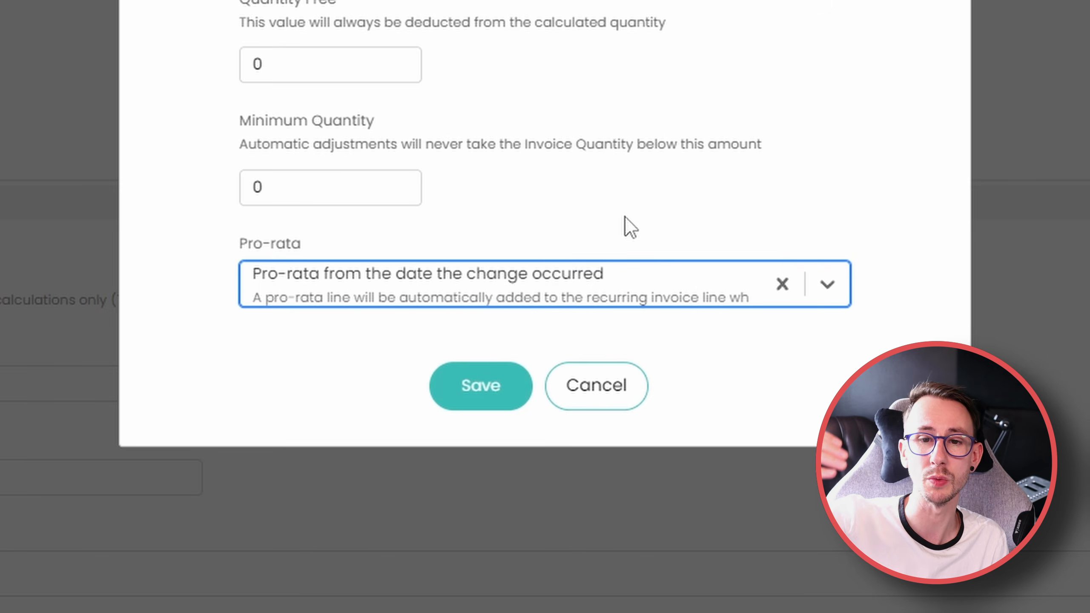
pyautogui.click(605, 281)
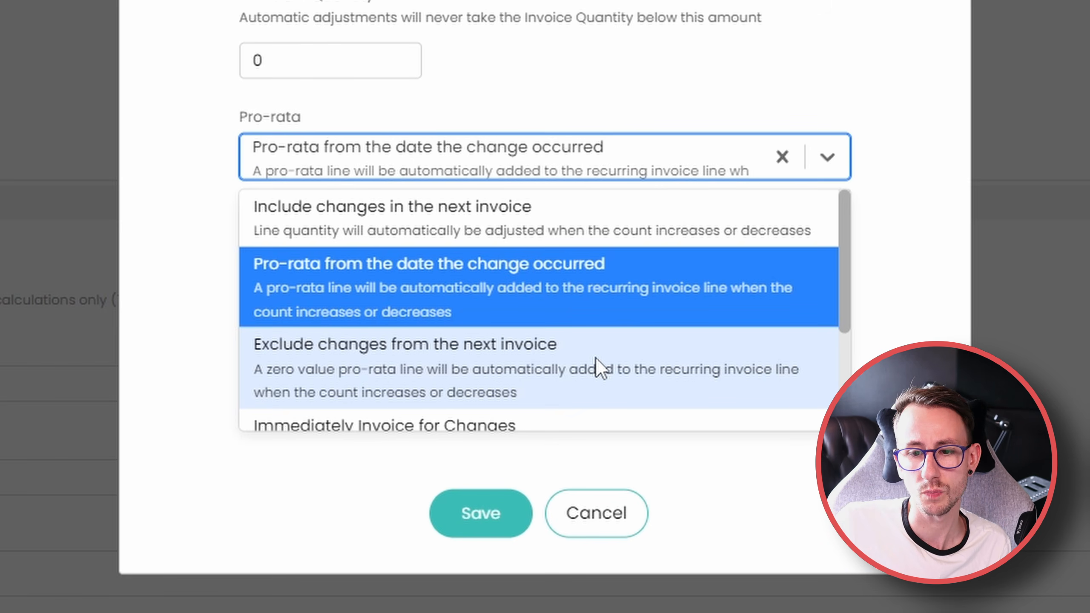
pyautogui.scroll(-3, 596, 357)
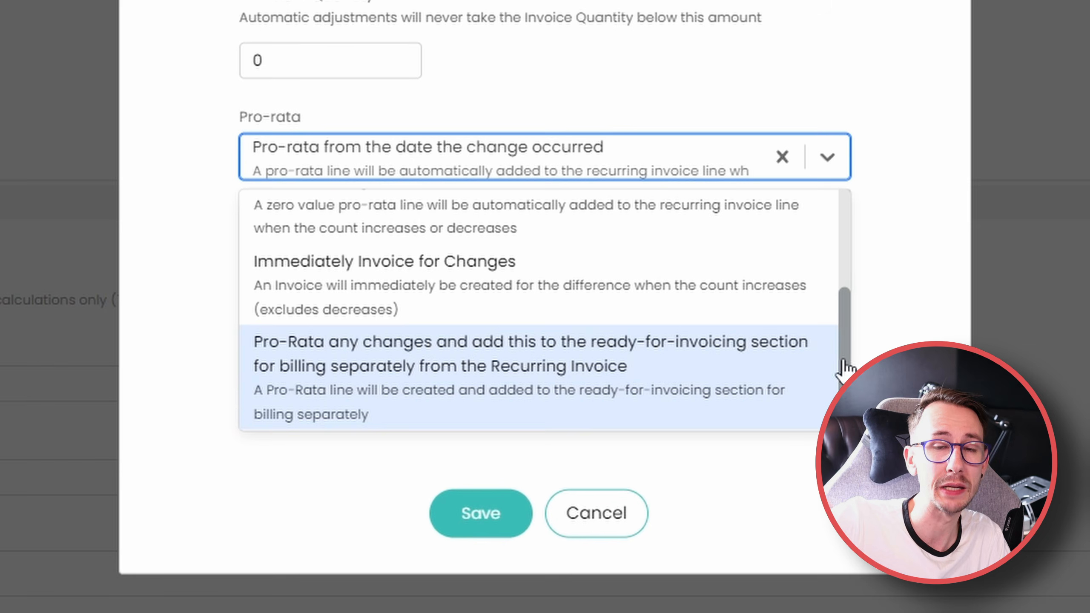
pyautogui.click(614, 377)
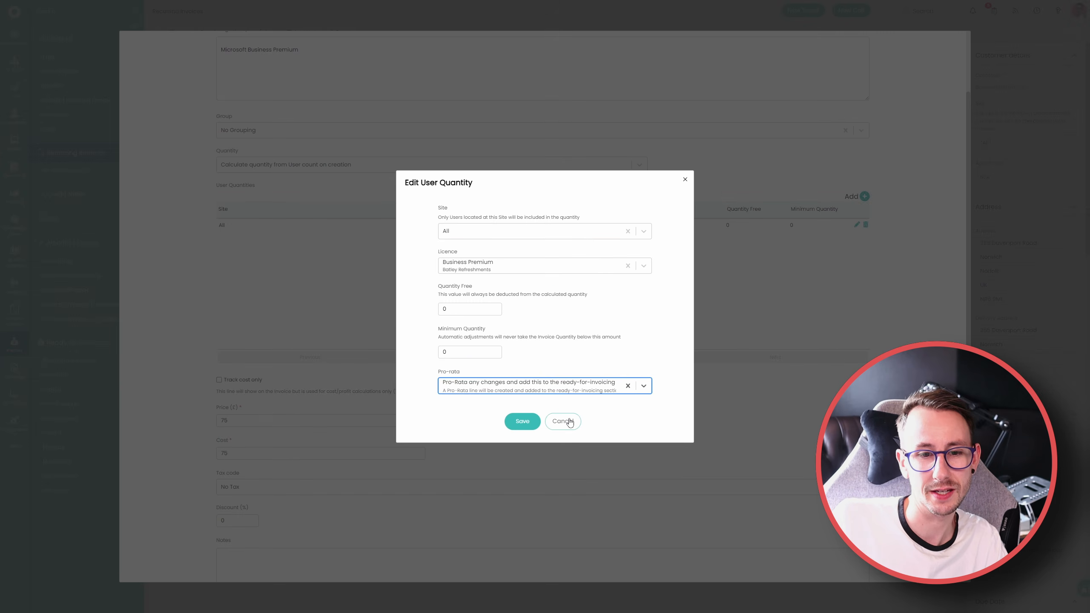
pyautogui.click(580, 416)
# Examine the Track cost only option and its description on the GOLD PACKAGE line
pyautogui.scroll(-1, 535, 419)
pyautogui.moveTo(599, 351)
pyautogui.mouseDown()
pyautogui.moveTo(280, 330)
pyautogui.moveTo(210, 337)
pyautogui.moveTo(596, 359)
pyautogui.mouseUp()
pyautogui.click(200, 343)
pyautogui.click(596, 359)
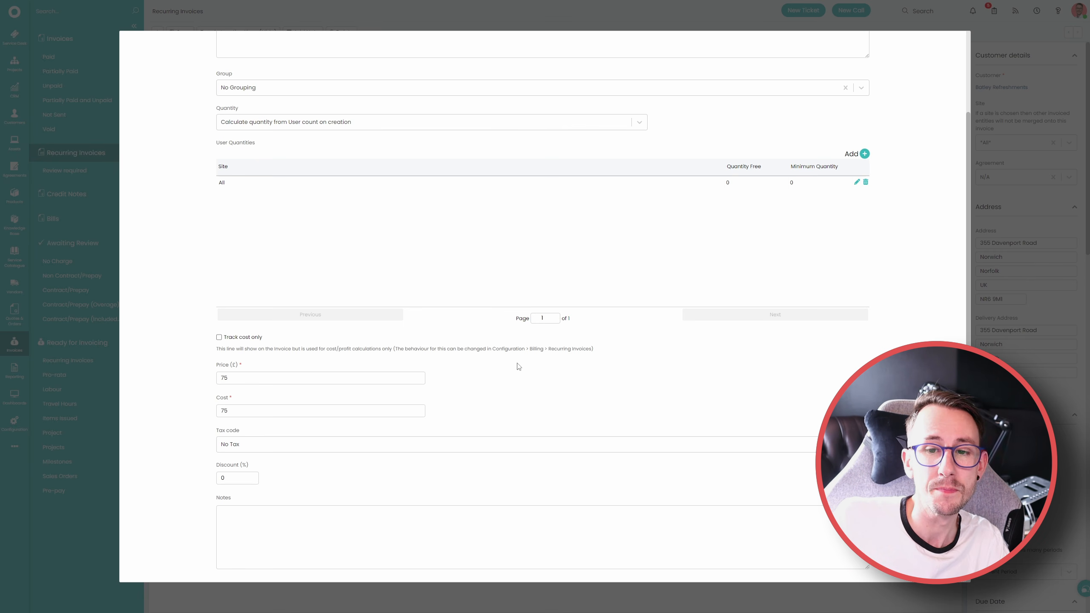
pyautogui.moveTo(600, 350); pyautogui.dragTo(224, 336)
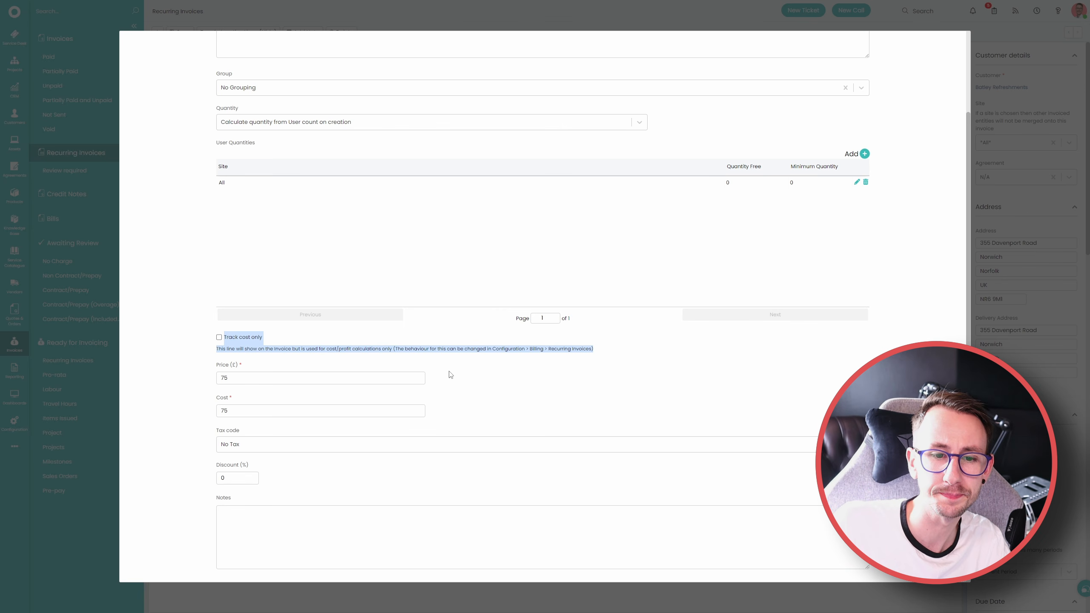
# Review the line's price, cost, tax code and discount fields
pyautogui.scroll(-2, 450, 375)
pyautogui.click(230, 292)
pyautogui.click(235, 326)
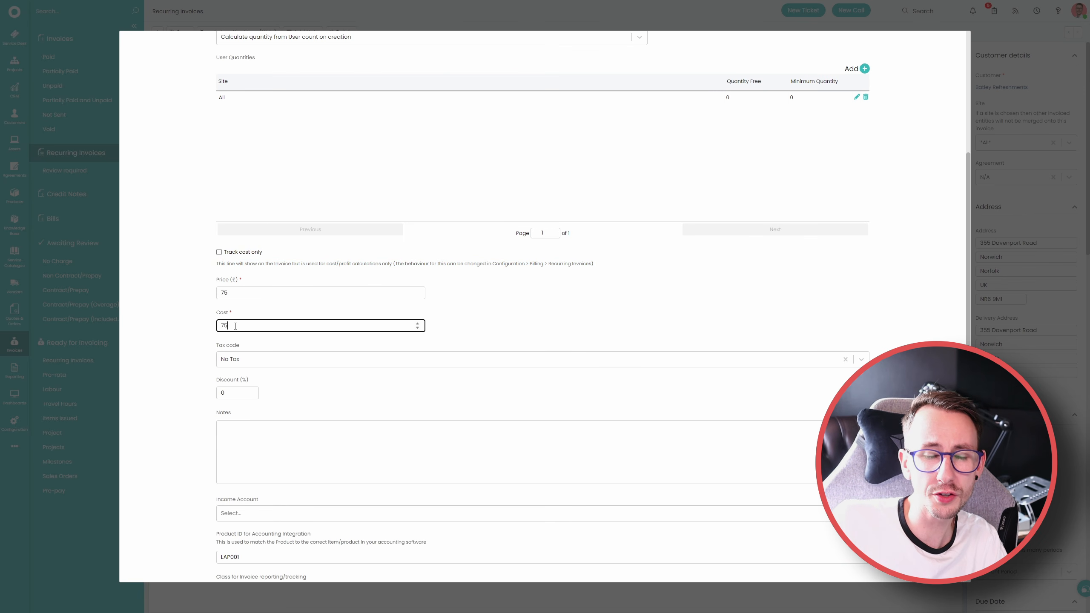
pyautogui.moveTo(244, 299); pyautogui.dragTo(181, 295)
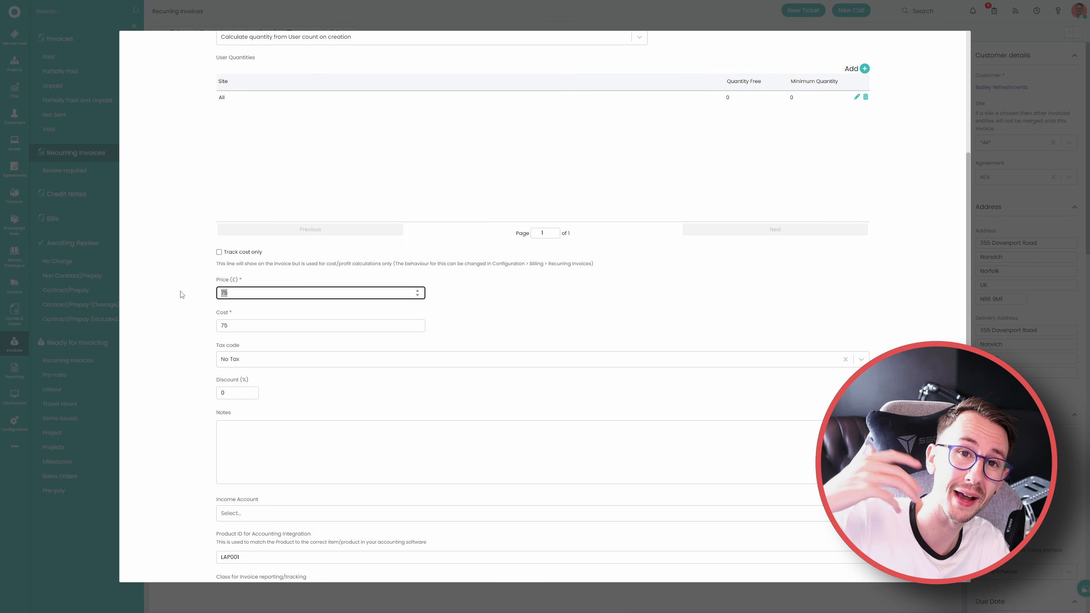
pyautogui.scroll(-2, 193, 351)
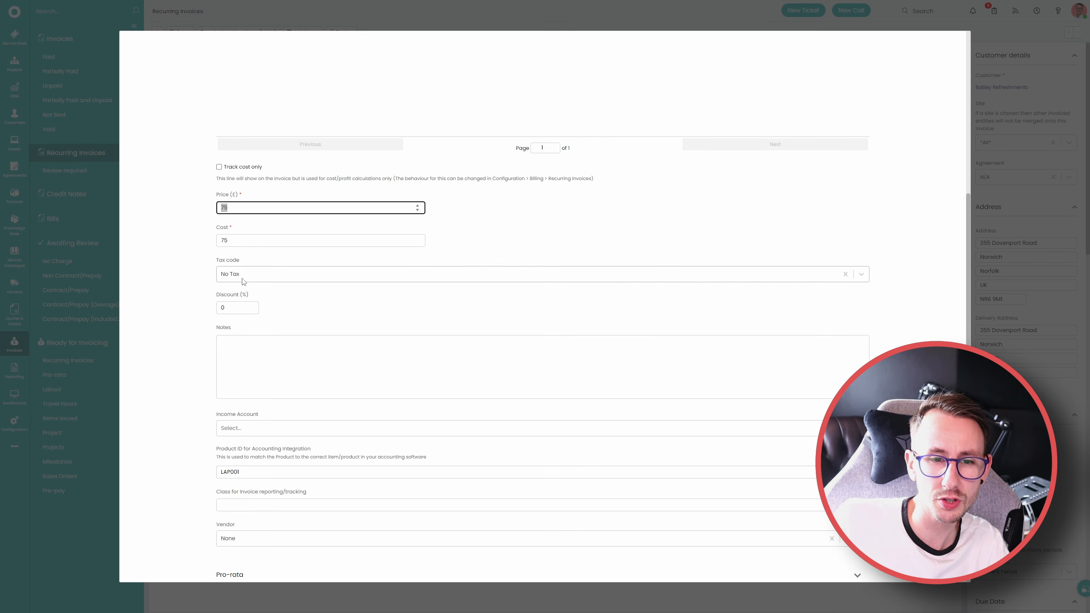
pyautogui.moveTo(227, 308); pyautogui.dragTo(175, 310)
pyautogui.click(178, 355)
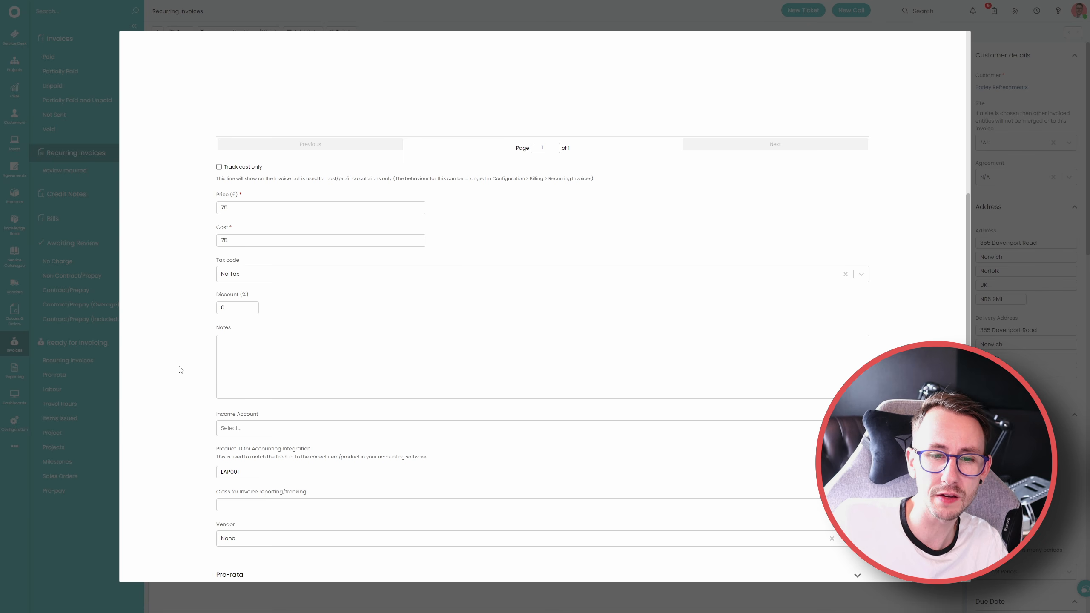
# Review the line's income account, accounting product ID, invoice reporting class and vendor fields
pyautogui.scroll(-1, 180, 426)
pyautogui.scroll(-2, 180, 426)
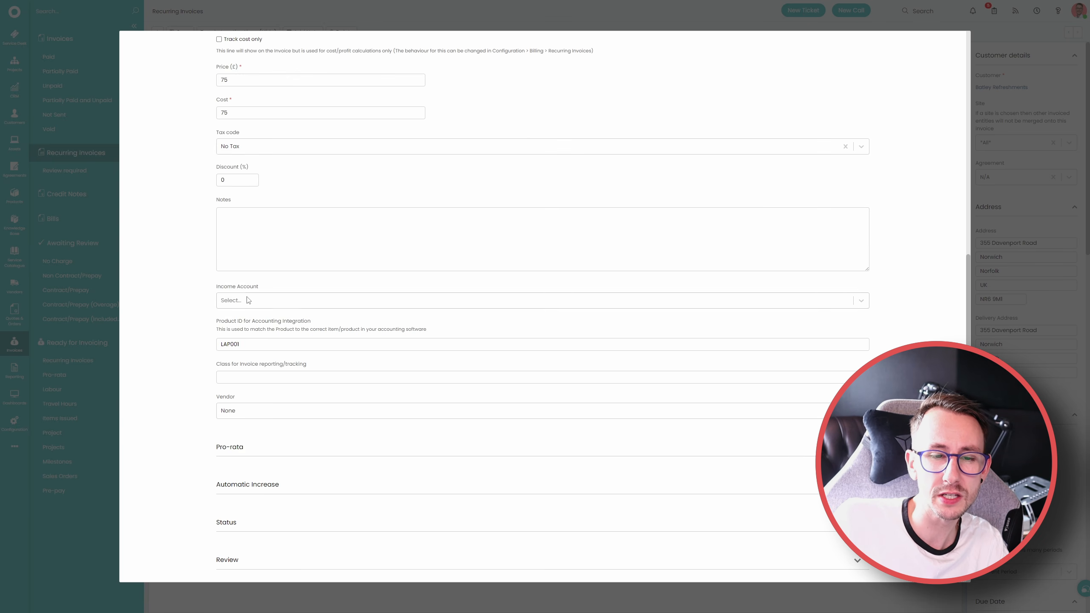
pyautogui.moveTo(248, 313); pyautogui.dragTo(326, 405)
pyautogui.click(188, 392)
pyautogui.scroll(-3, 186, 457)
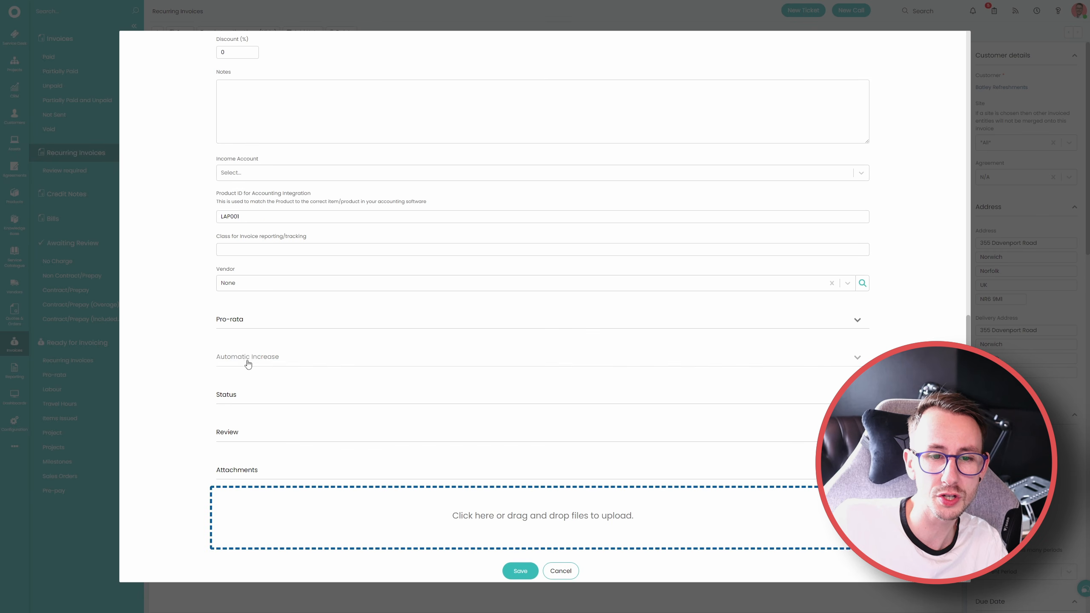
# Expand the line's Pro-rata and Automatic Increase sections and review their settings
pyautogui.click(233, 320)
pyautogui.scroll(-2, 190, 404)
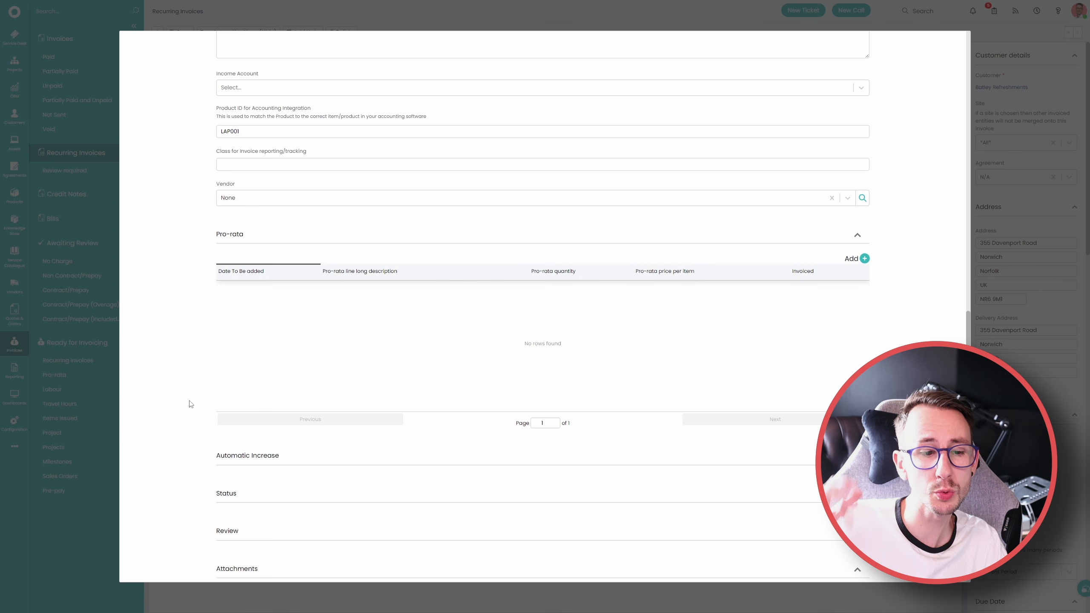
pyautogui.scroll(-3, 191, 405)
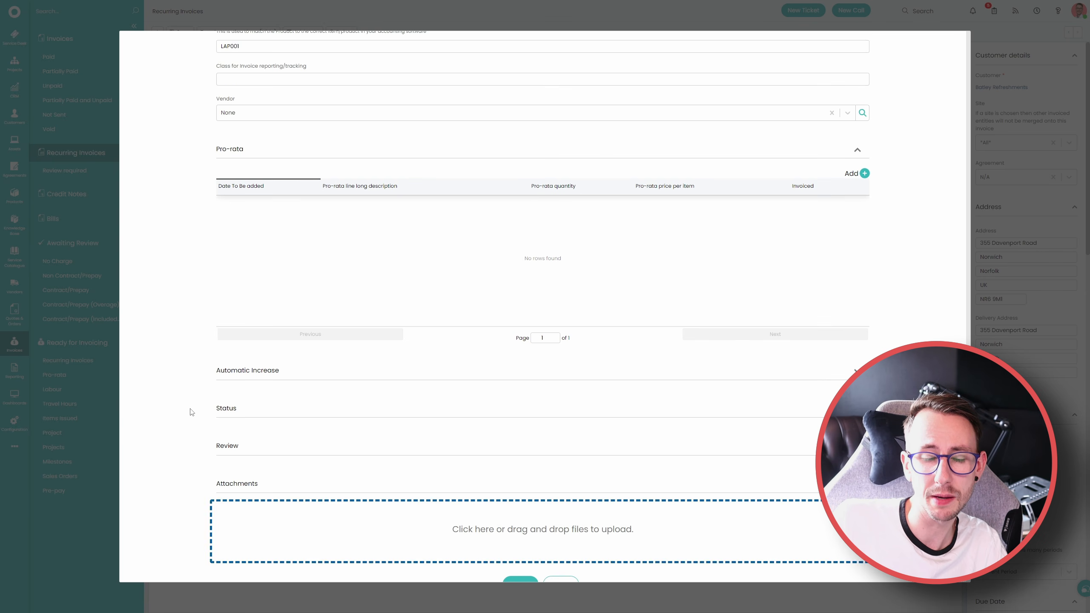
pyautogui.click(267, 349)
pyautogui.scroll(-1, 188, 425)
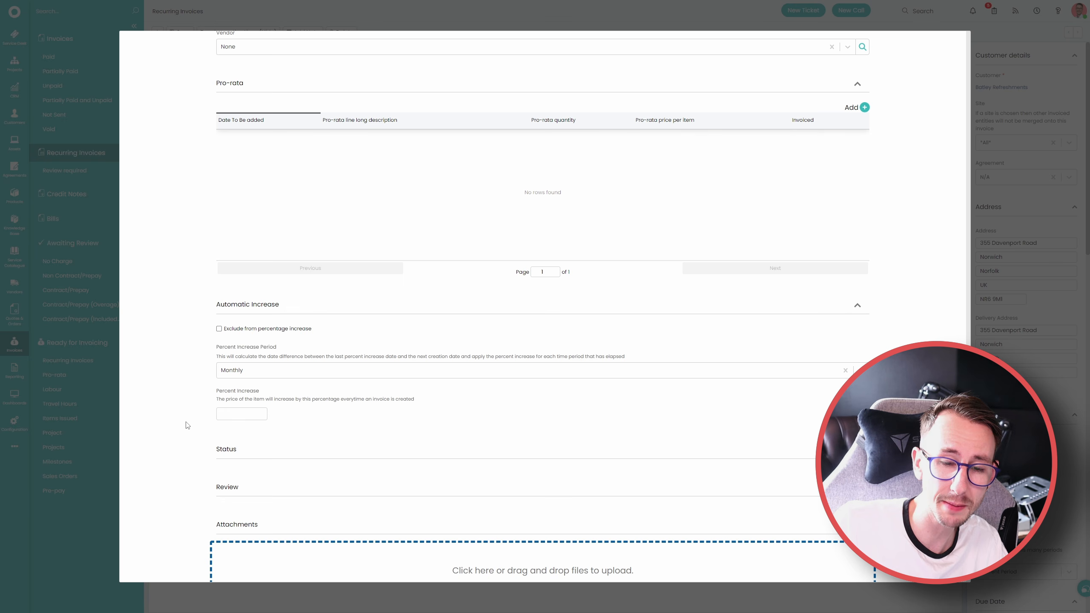
# Expand the GOLD PACKAGE line's Status section and review its One time charge and Active options
pyautogui.click(231, 453)
pyautogui.scroll(-5, 195, 438)
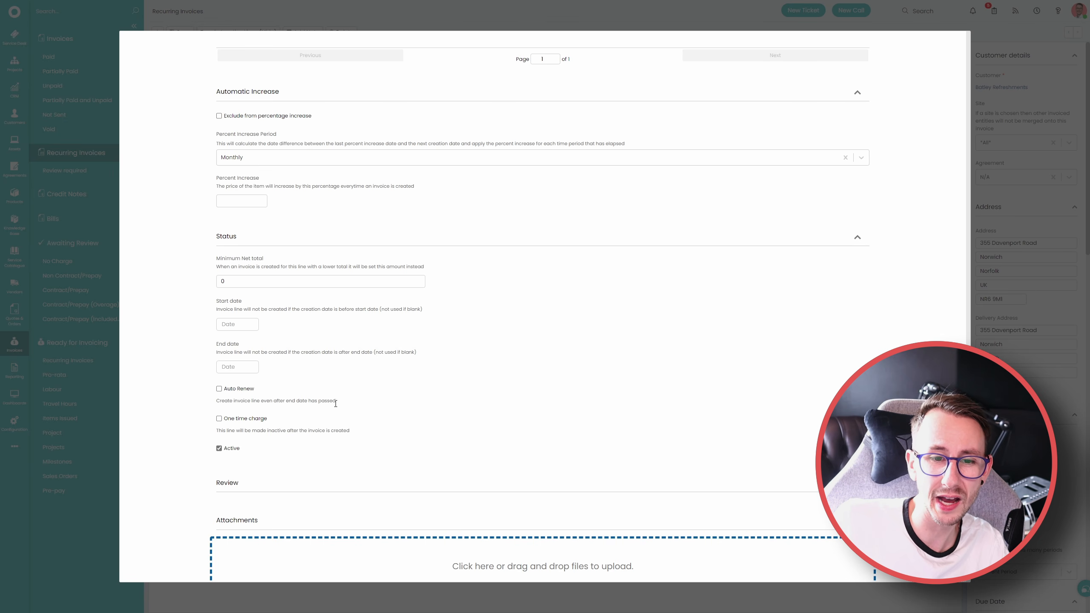
pyautogui.moveTo(350, 430); pyautogui.dragTo(218, 421)
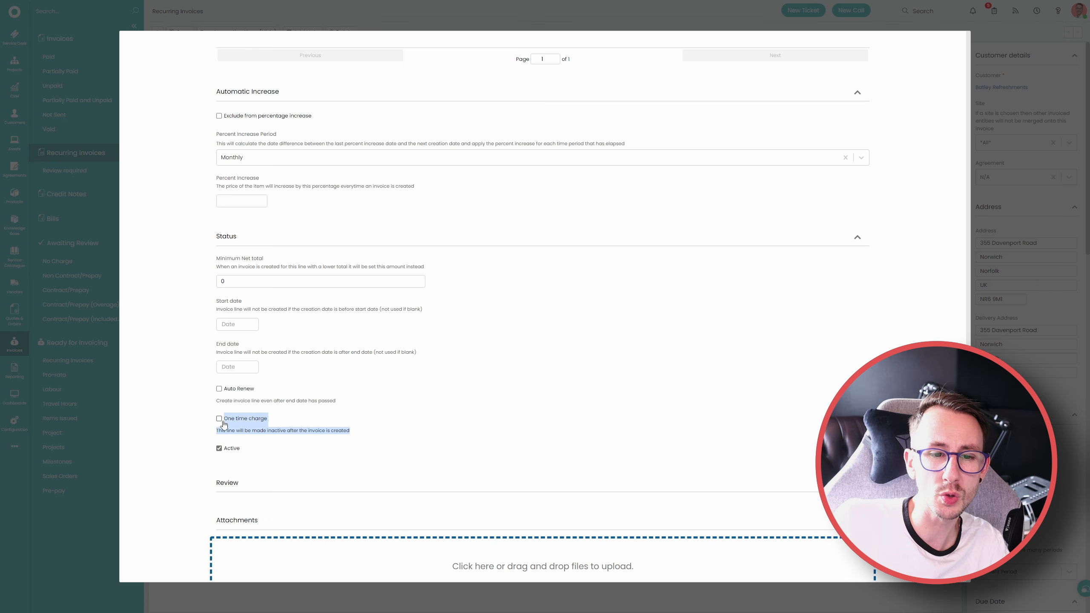
pyautogui.click(196, 425)
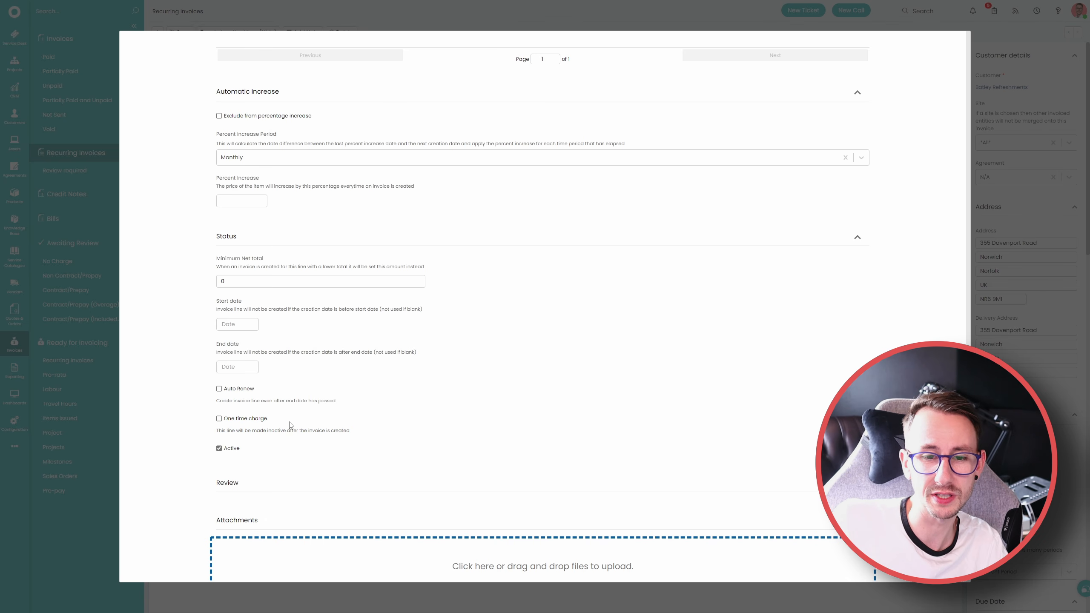
pyautogui.moveTo(269, 446); pyautogui.dragTo(217, 448)
pyautogui.click(178, 453)
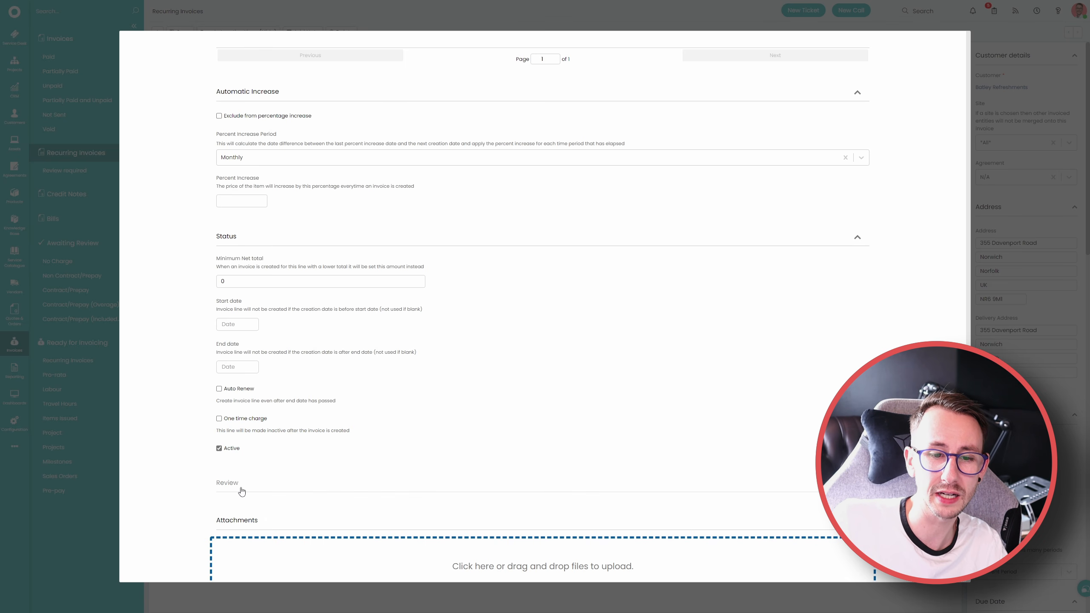
# Expand the line's Review section, examine the Review required option, and close the line without saving
pyautogui.click(231, 483)
pyautogui.scroll(-2, 171, 474)
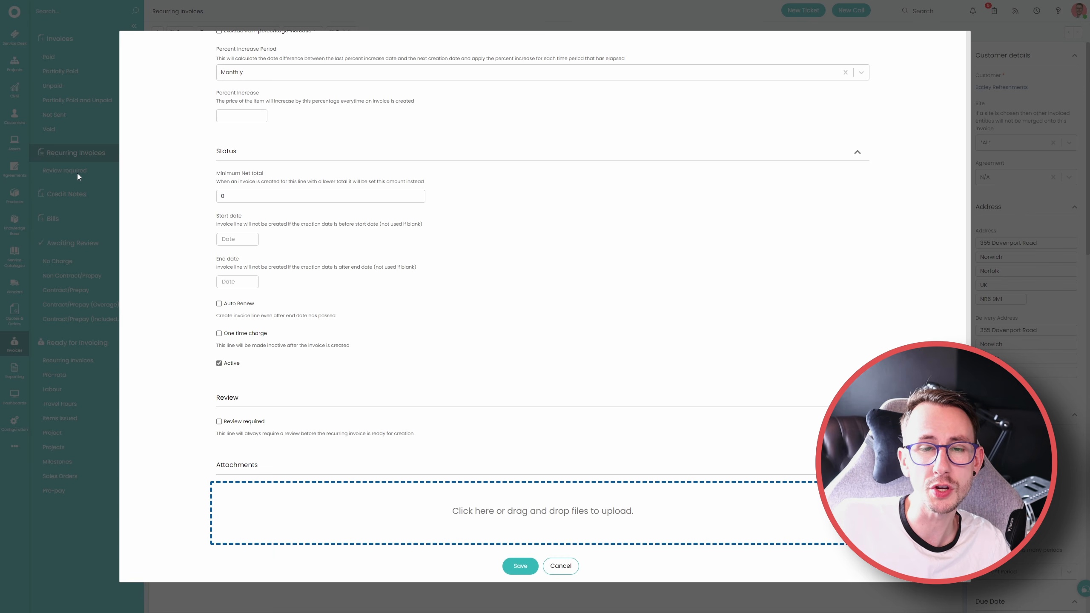
pyautogui.moveTo(412, 433); pyautogui.dragTo(210, 436)
pyautogui.click(194, 437)
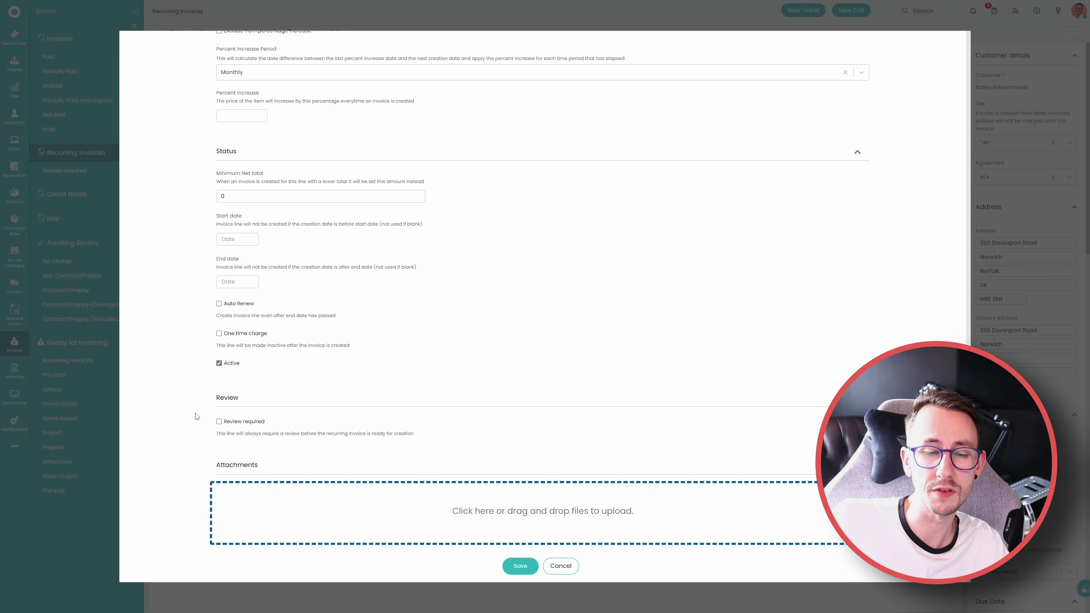
pyautogui.scroll(-1, 195, 417)
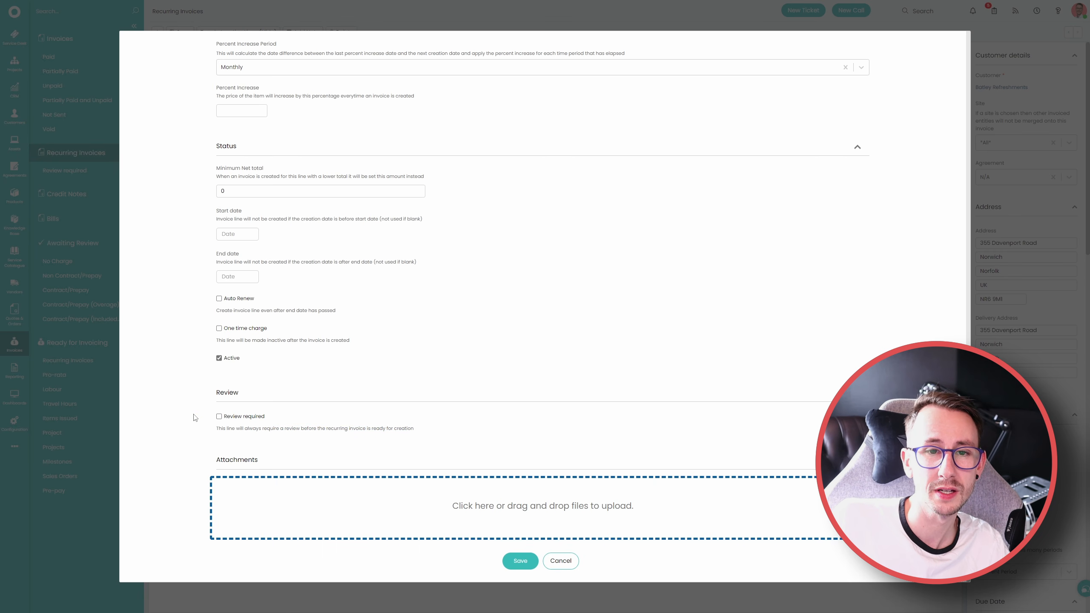
pyautogui.click(553, 562)
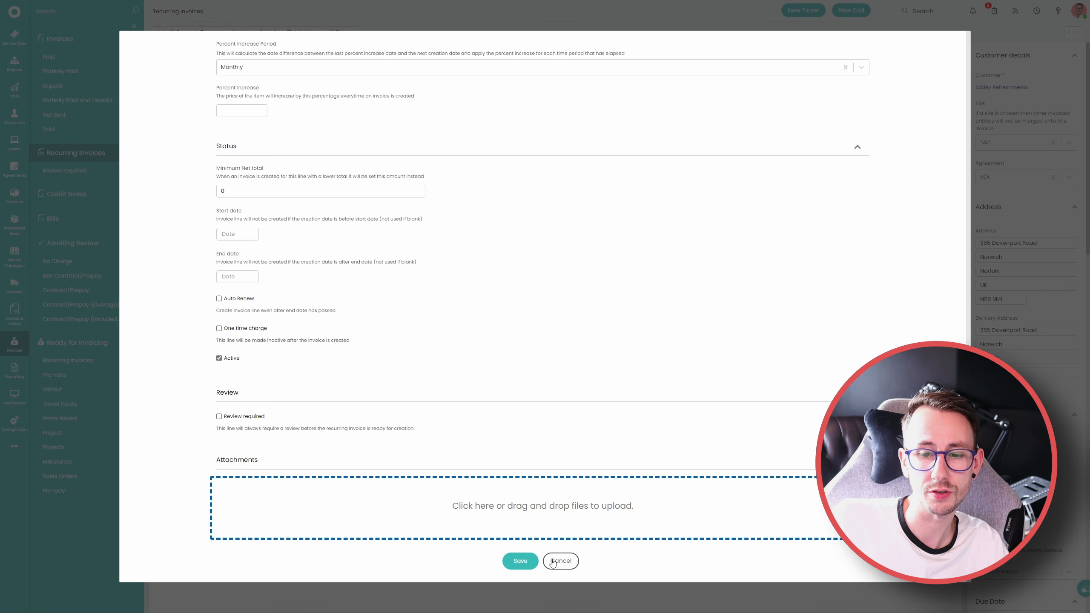
pyautogui.click(553, 561)
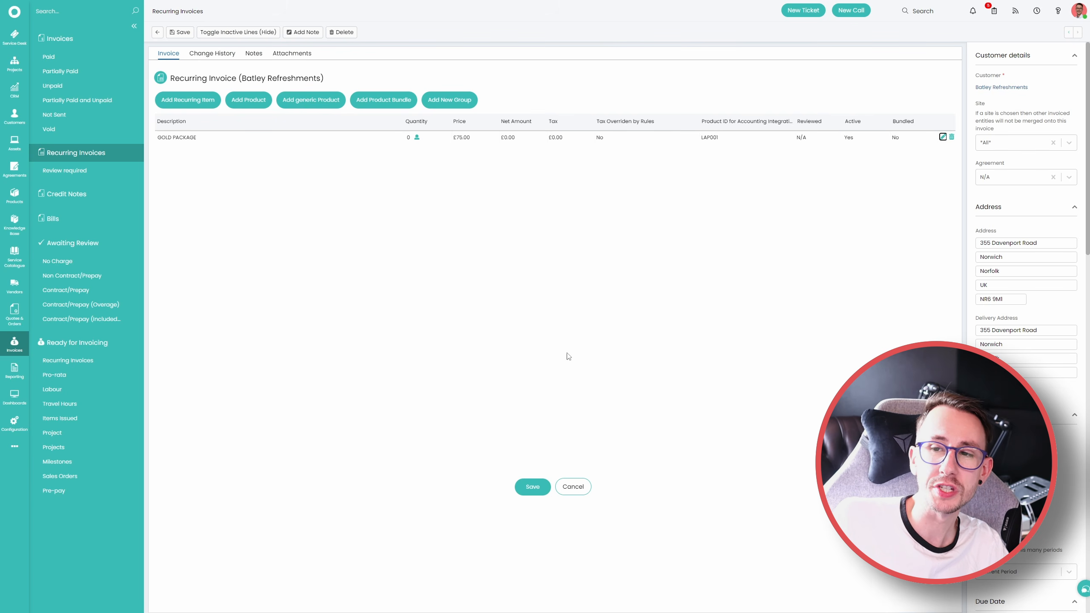
# Reopen the GOLD PACKAGE line for editing, enable Track cost only, and save the line
pyautogui.click(942, 137)
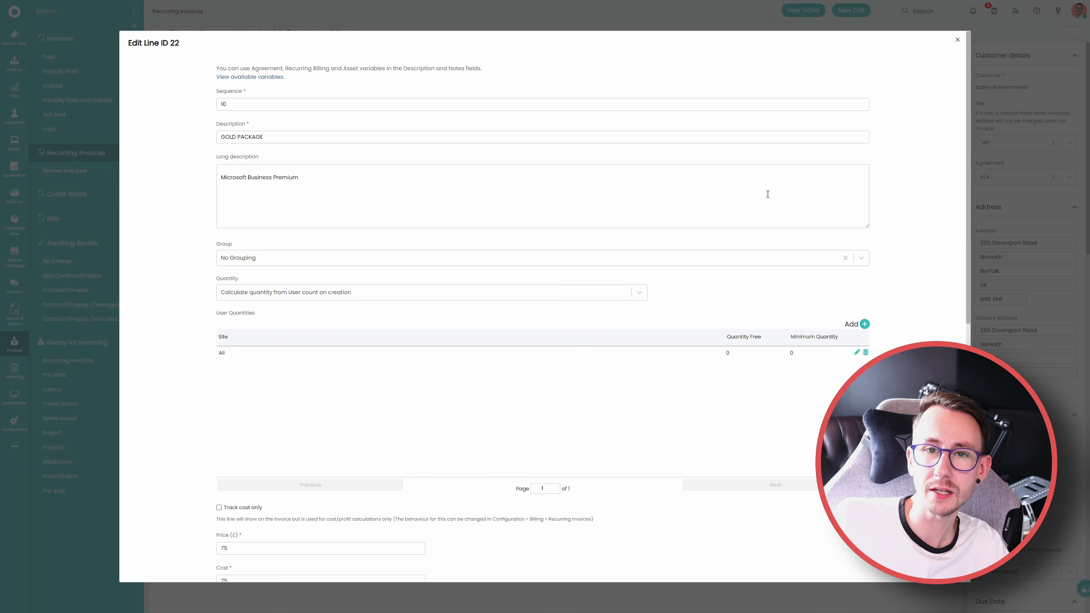
pyautogui.scroll(-1, 269, 401)
pyautogui.click(234, 466)
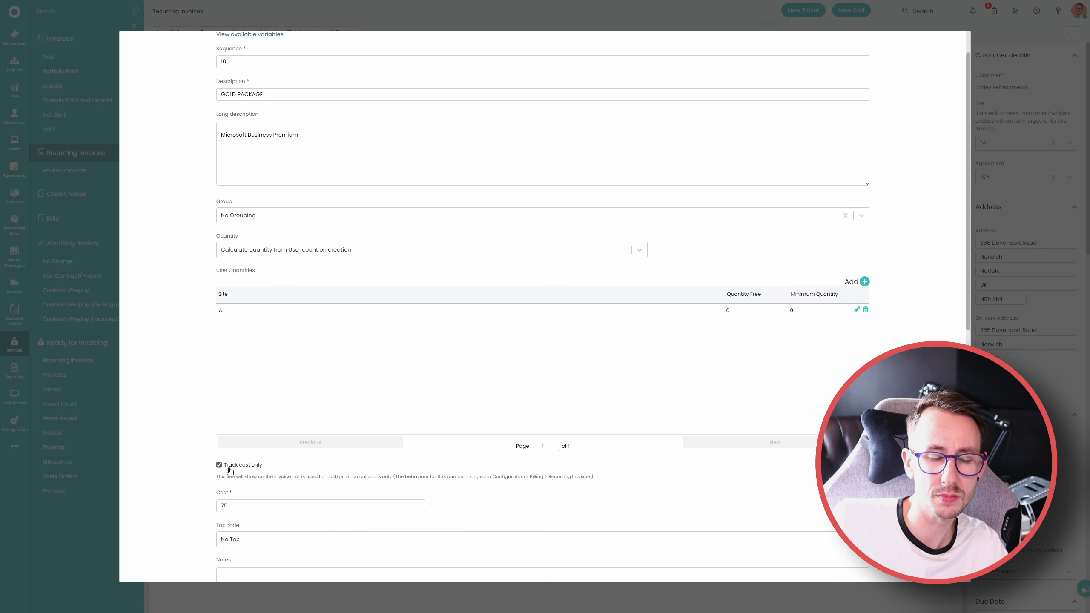
pyautogui.scroll(-6, 199, 462)
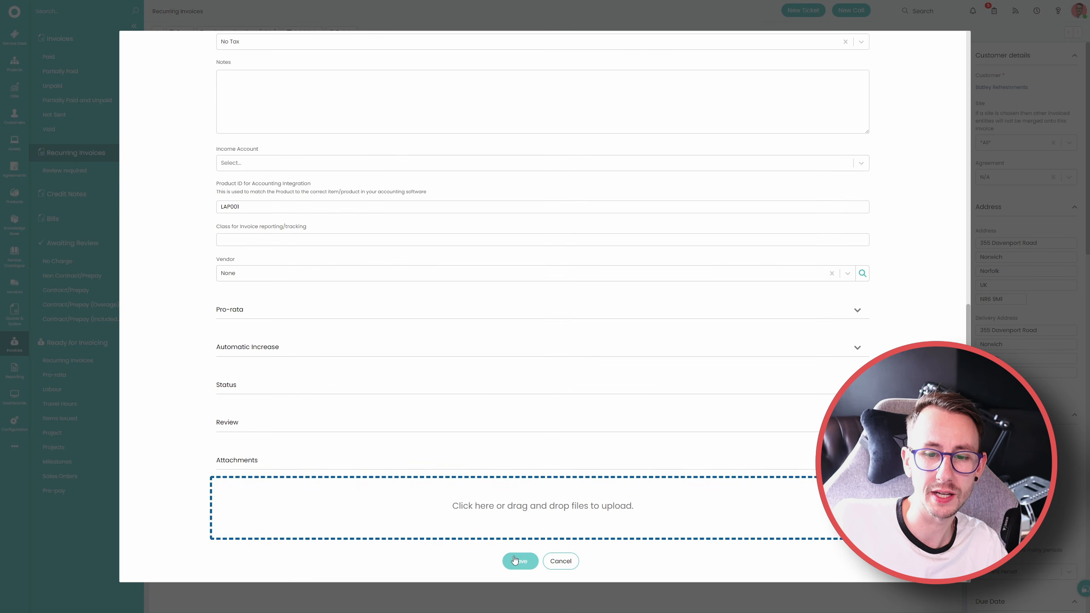
pyautogui.click(515, 562)
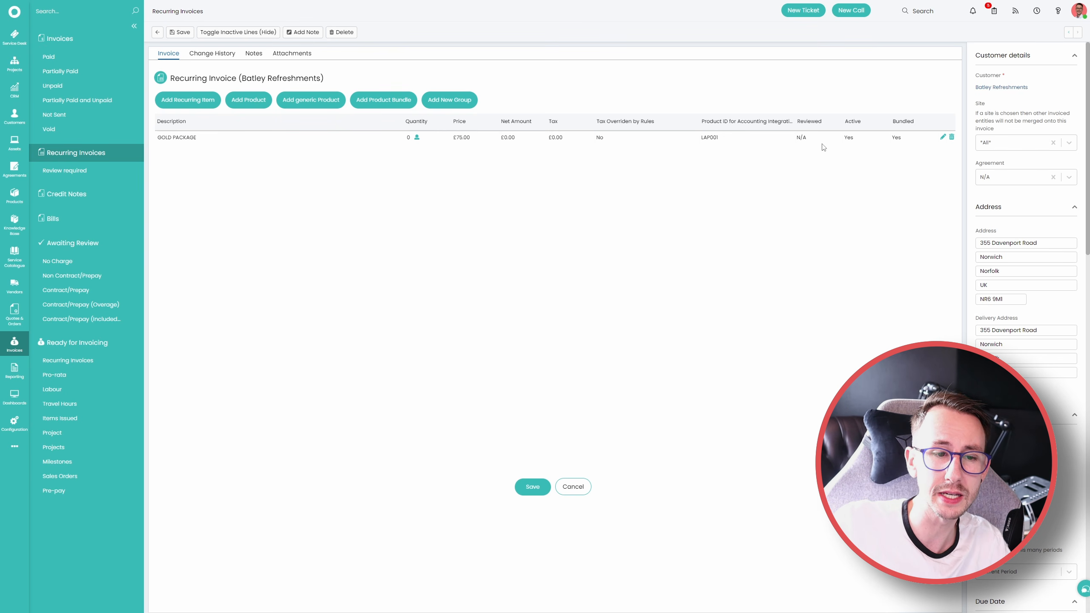
# In the billing configuration for recurring invoices, set the number of periods ahead to create invoices to Current Period
pyautogui.click(14, 422)
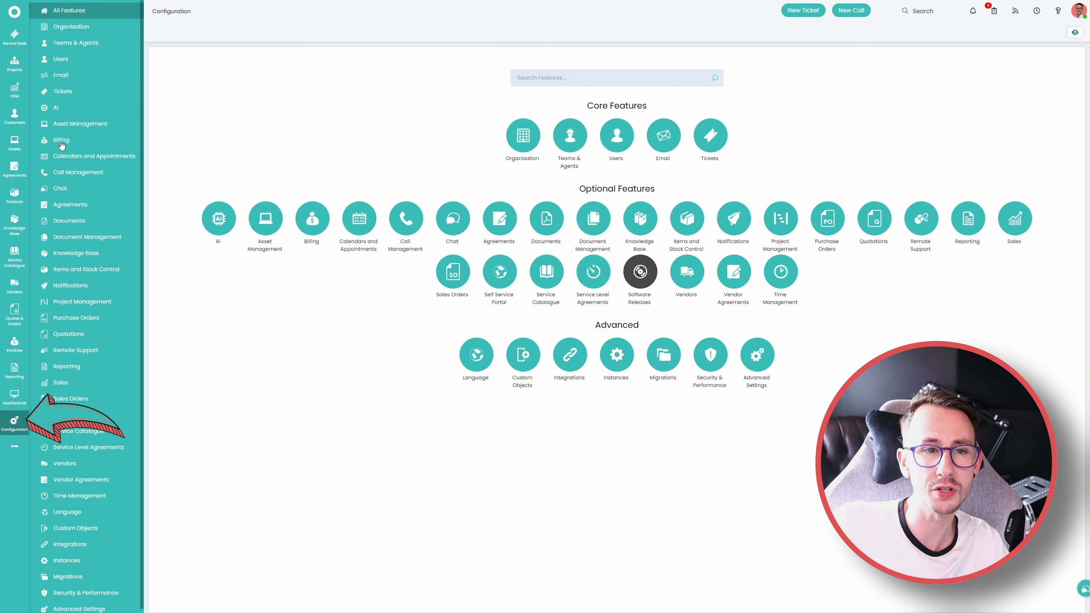
pyautogui.click(62, 142)
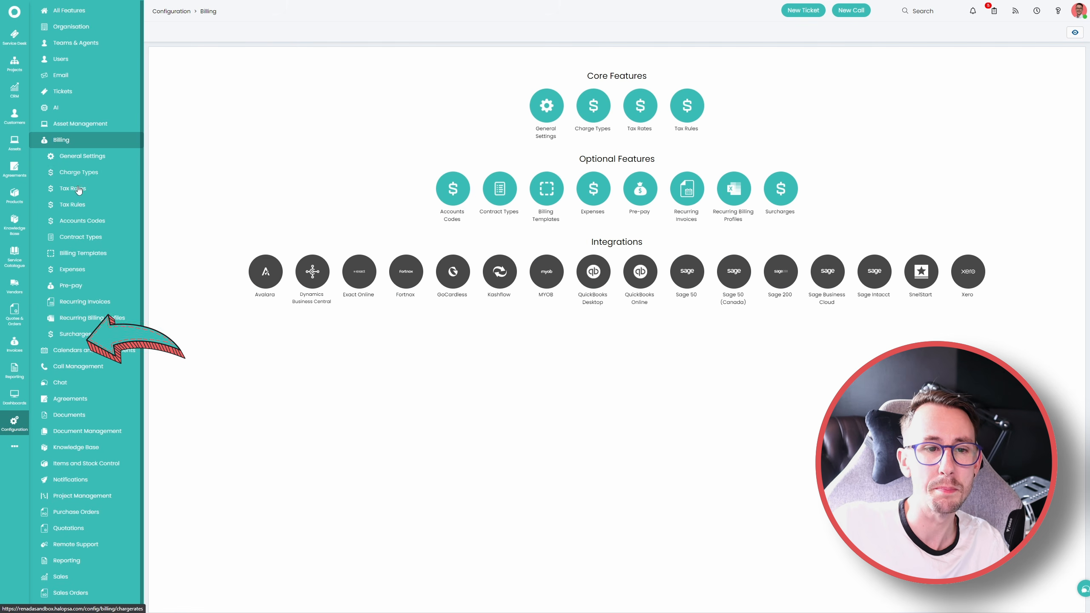
pyautogui.click(103, 303)
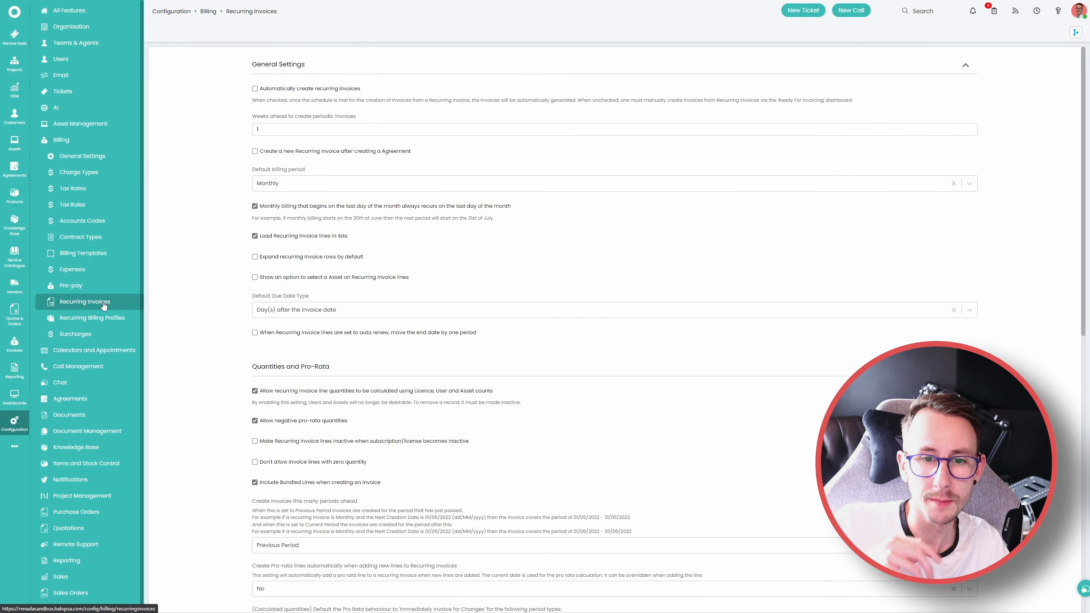
pyautogui.scroll(-3, 203, 354)
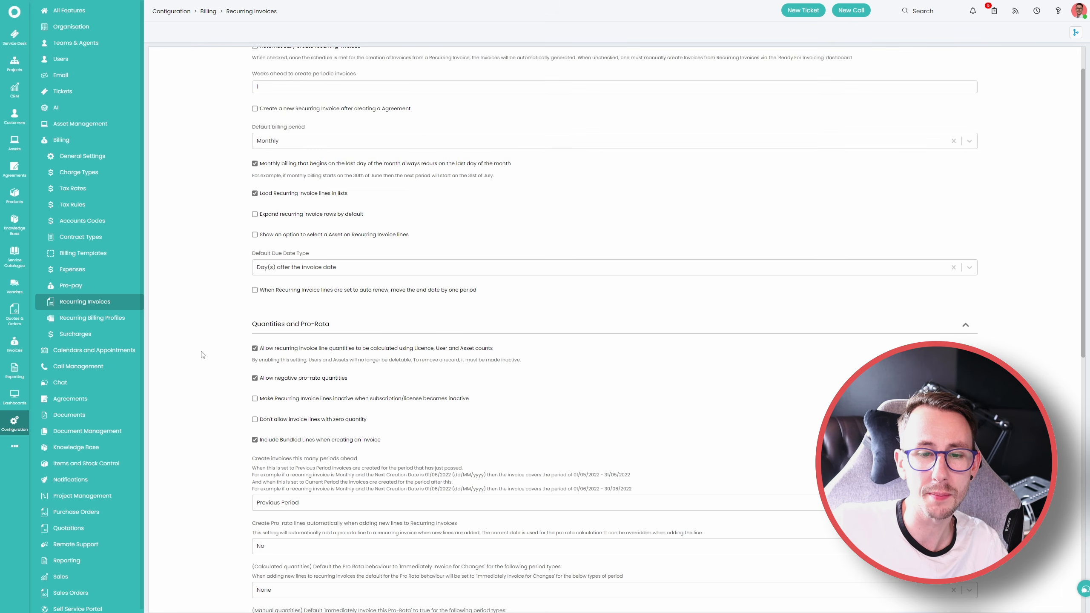
pyautogui.scroll(-3, 203, 354)
pyautogui.click(296, 290)
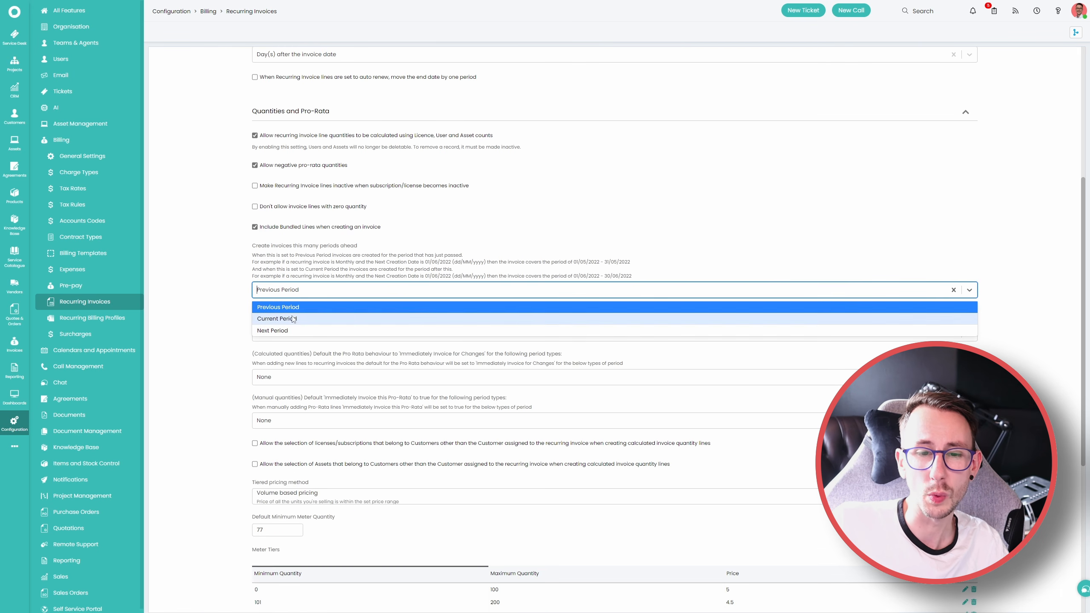
pyautogui.click(277, 318)
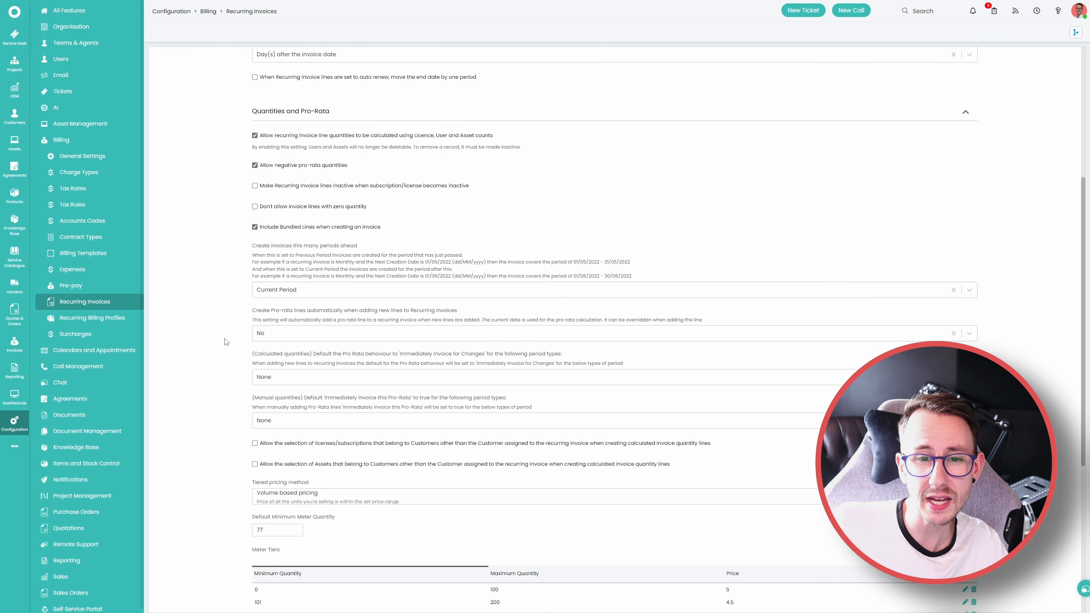
# Open the billing general settings and examine the Invoice due date option under Invoice Creation Settings
pyautogui.scroll(2, 184, 301)
pyautogui.click(93, 157)
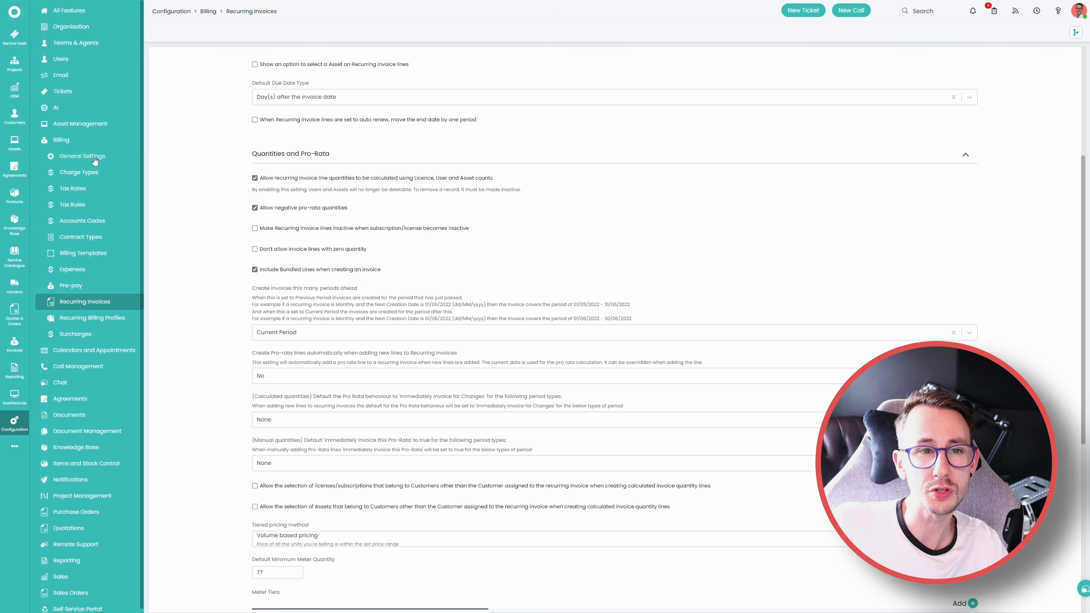
pyautogui.click(275, 318)
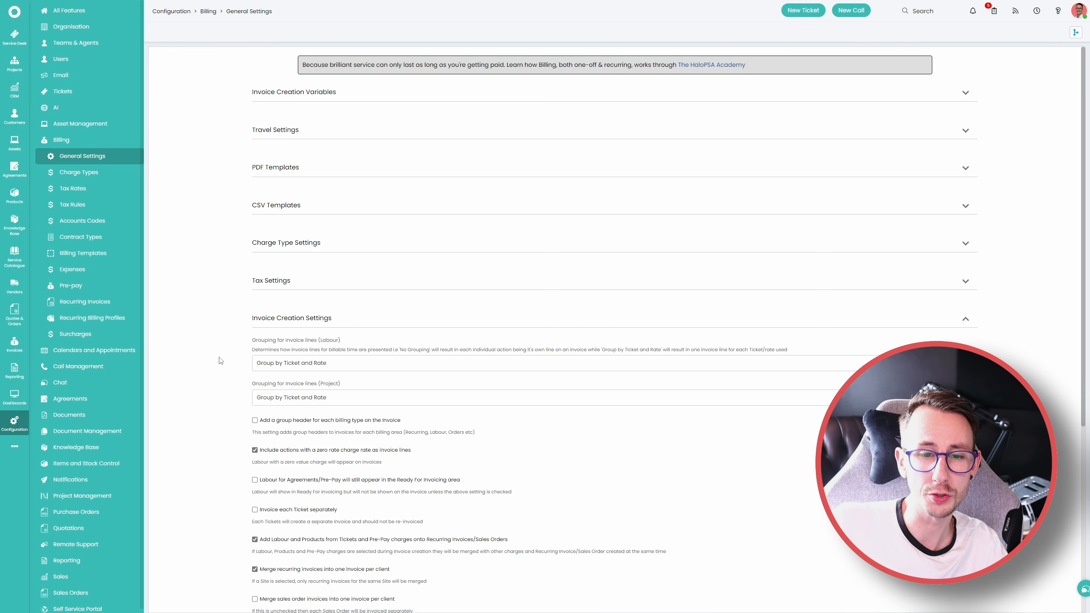
pyautogui.scroll(-3, 220, 361)
pyautogui.scroll(-4, 220, 360)
pyautogui.moveTo(253, 339); pyautogui.dragTo(634, 356)
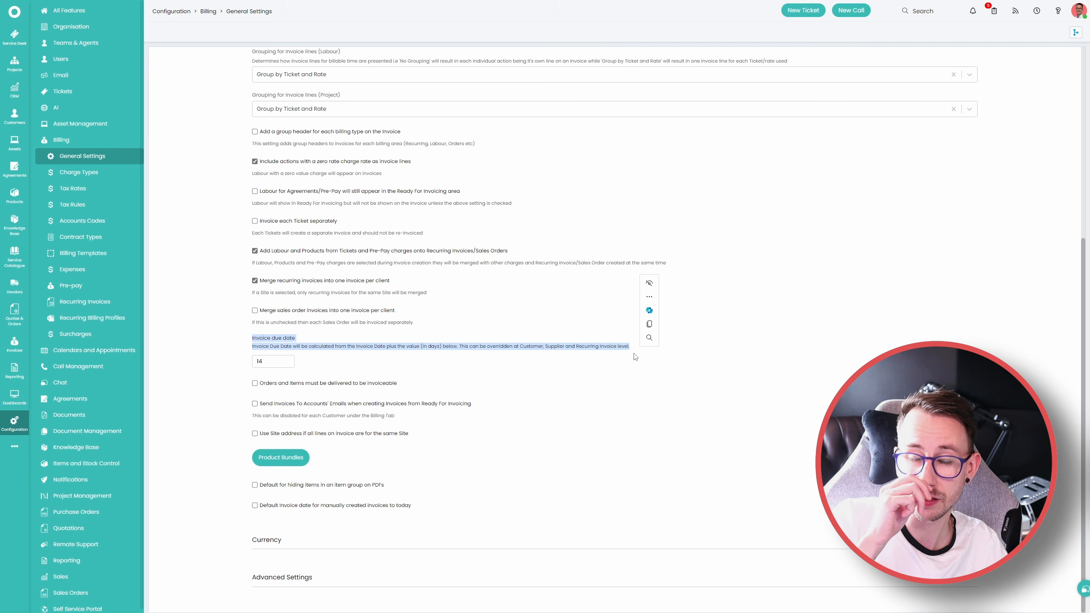
pyautogui.click(612, 361)
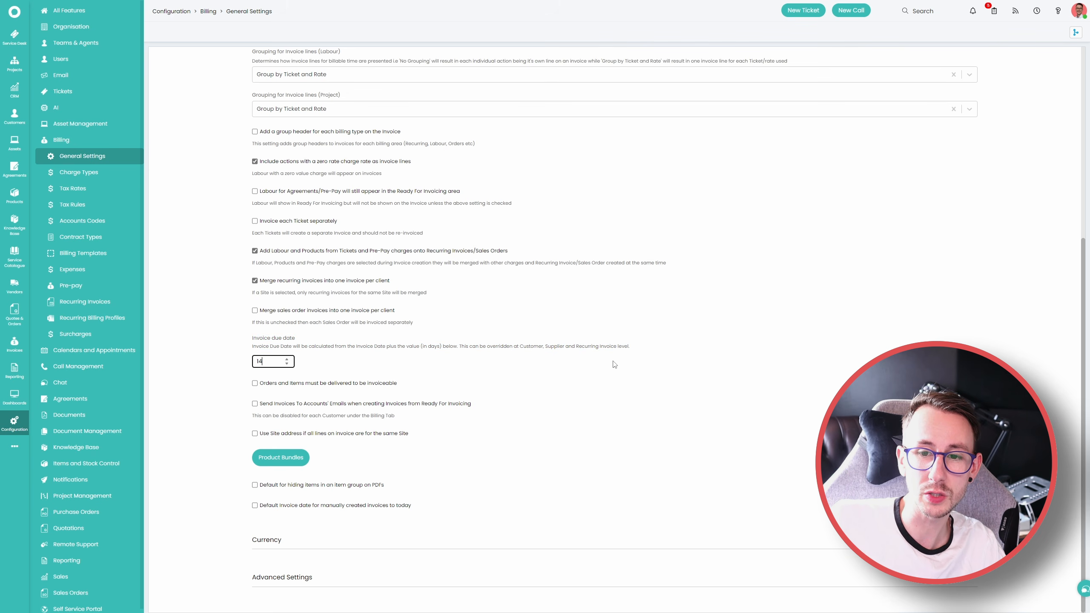